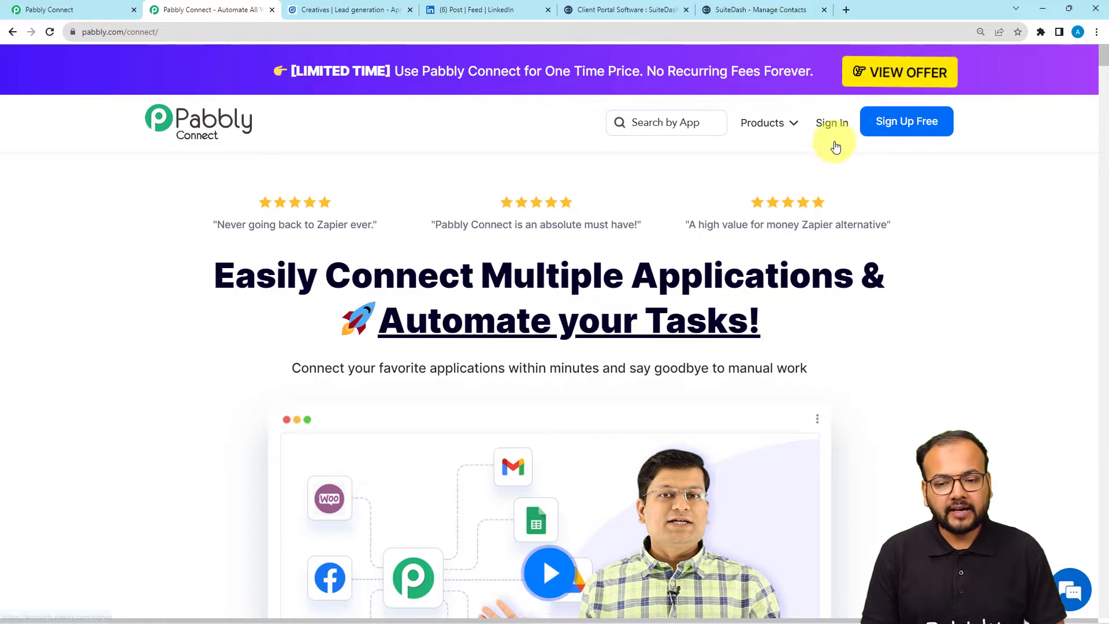
Switch to the Pabbly Connect dashboard and create a workflow named "Send Leads from LinkedIn Lead Generation Forms to SuiteDash".
{"action": "left_click", "coordinate": [74, 8]}
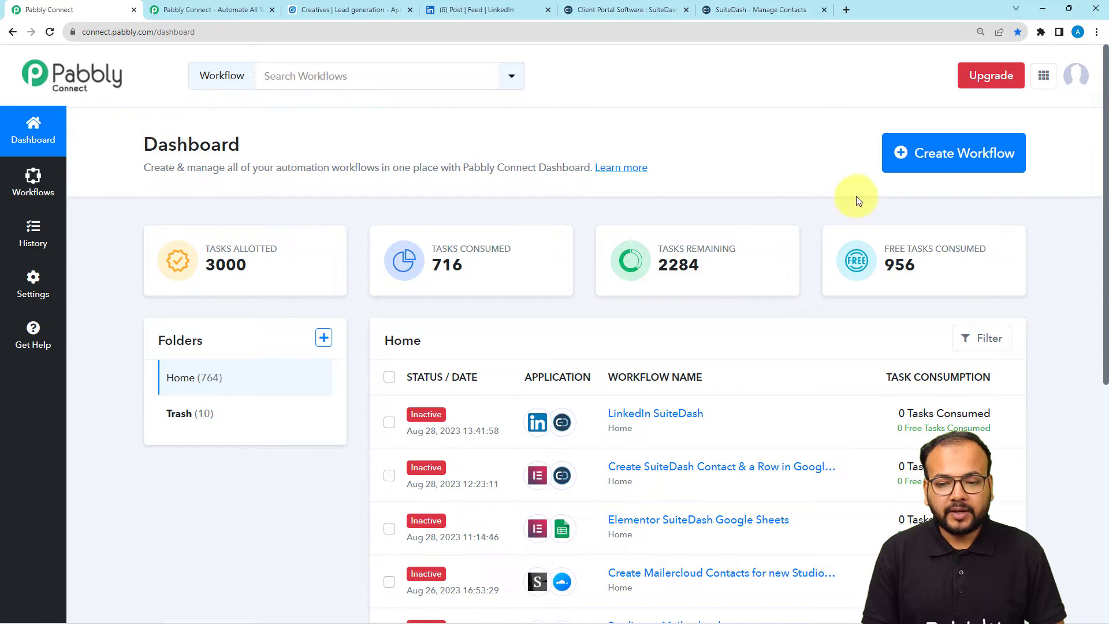
{"action": "left_click", "coordinate": [932, 157]}
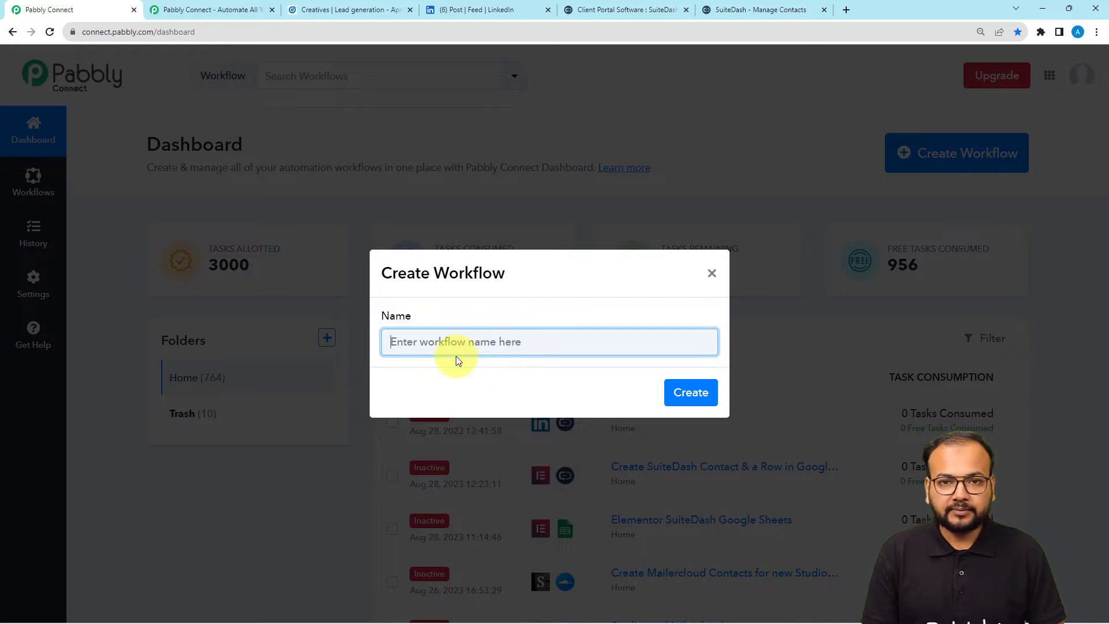
{"action": "type", "text": "Send Leads from LinkedIn Lead Generation Forms to SuiteDash"}
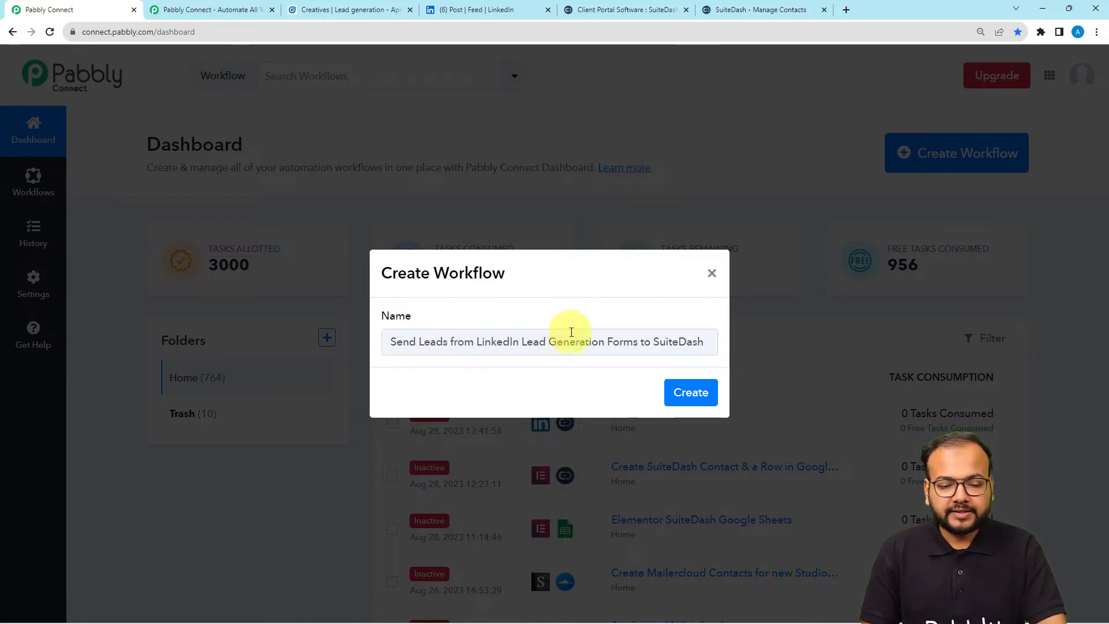
{"action": "left_click", "coordinate": [686, 395]}
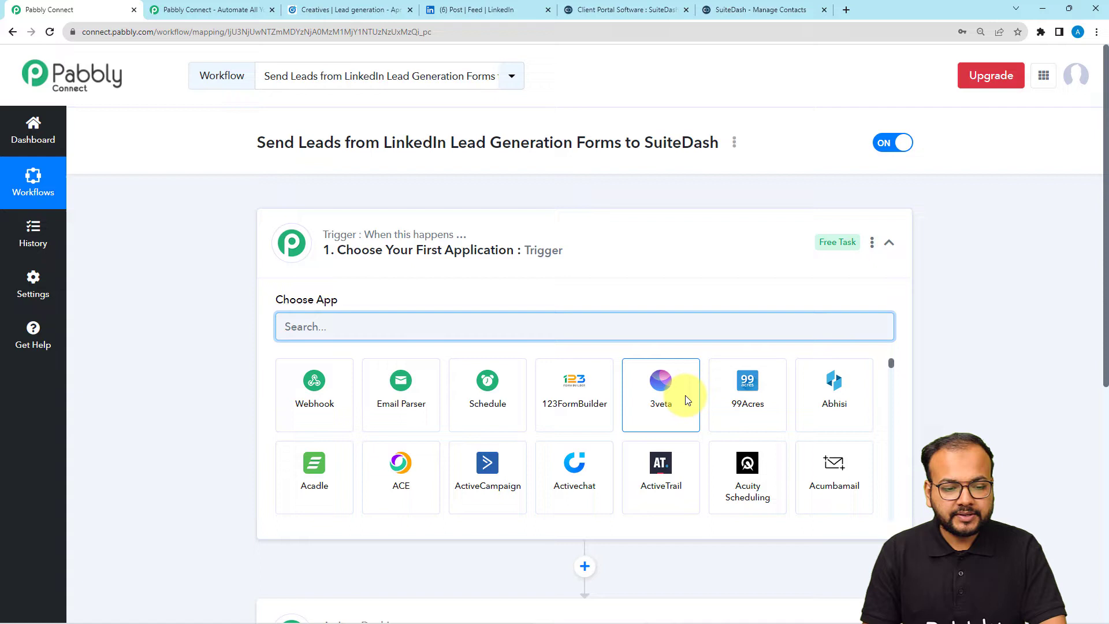
{"action": "left_click", "coordinate": [646, 261]}
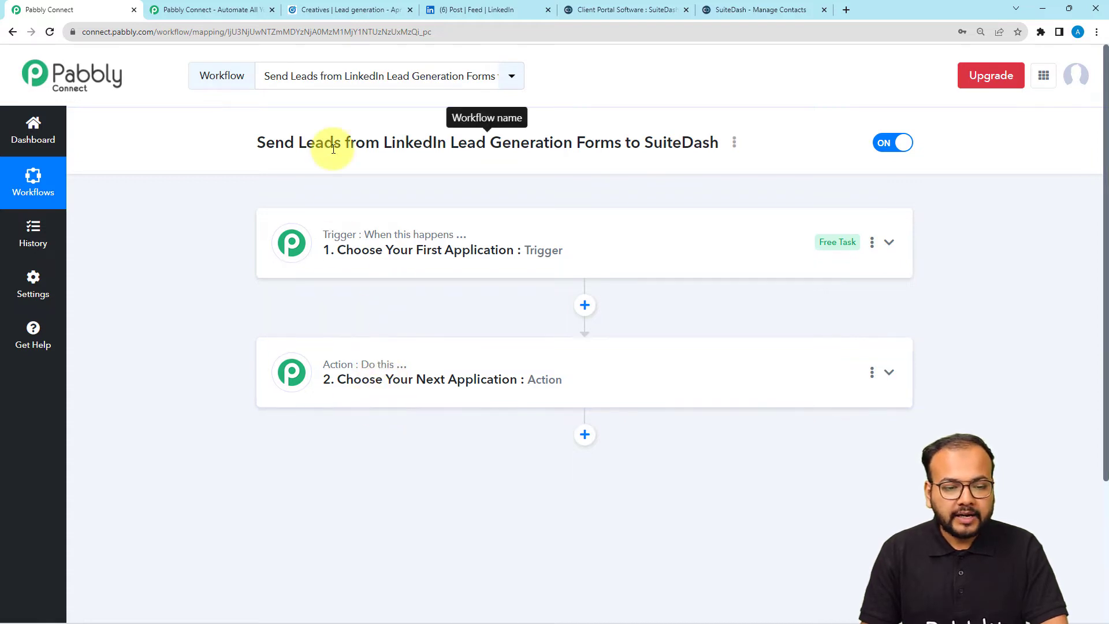
{"action": "left_click_drag", "start_coordinate": [393, 143], "coordinate": [597, 172]}
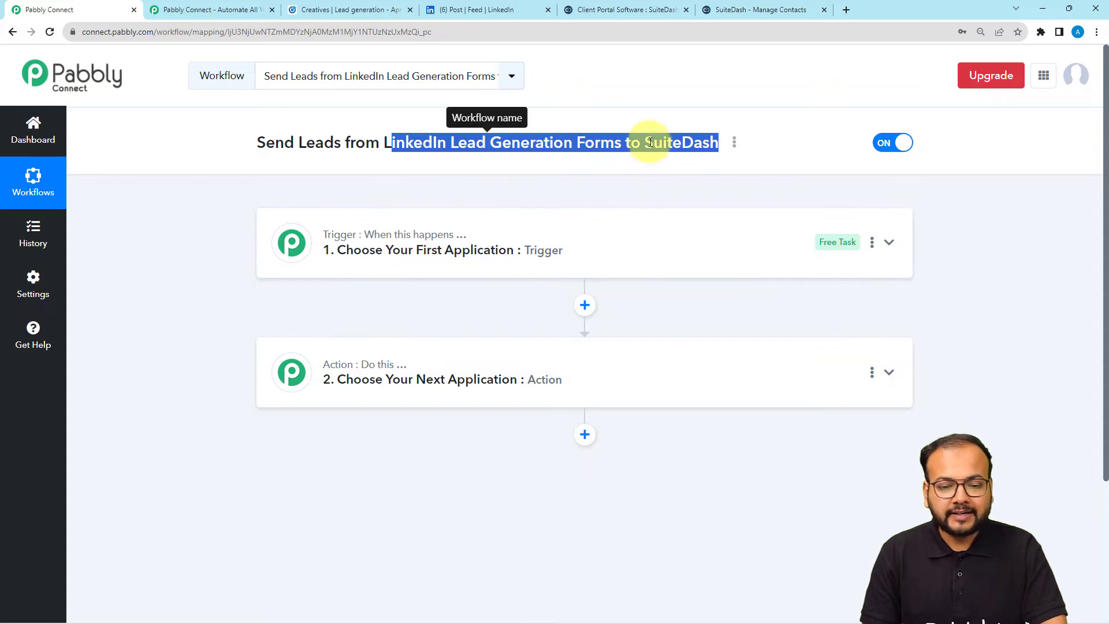
{"action": "left_click", "coordinate": [408, 242]}
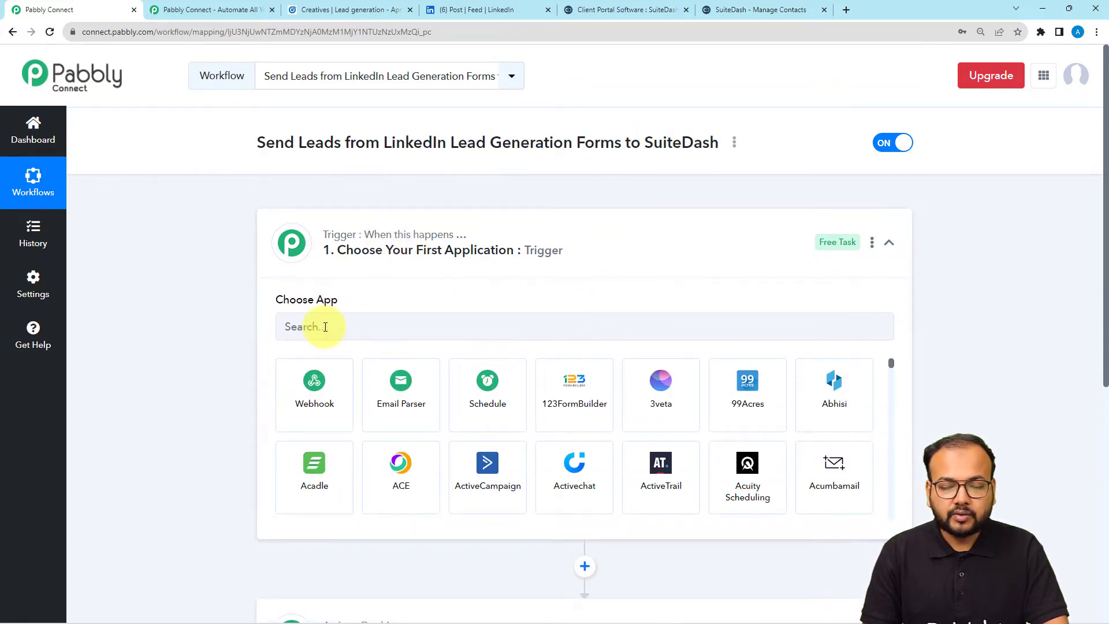
Set the workflow's trigger app to LinkedIn Lead Gen Forms with the trigger event New Lead Gen Form Response.
{"action": "left_click", "coordinate": [330, 327]}
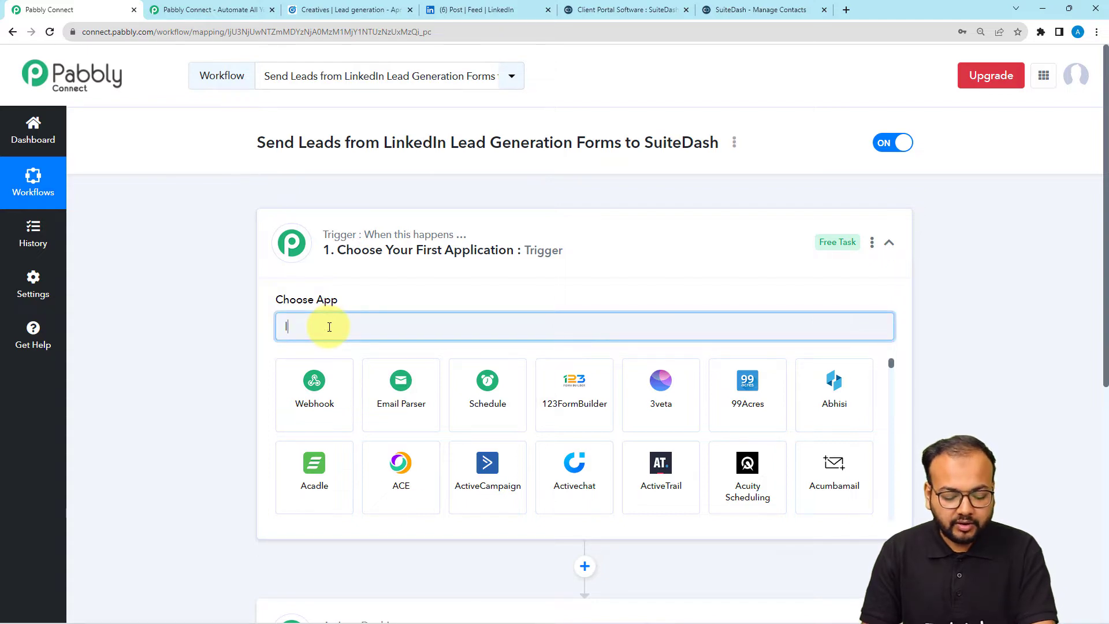
{"action": "type", "text": "linked"}
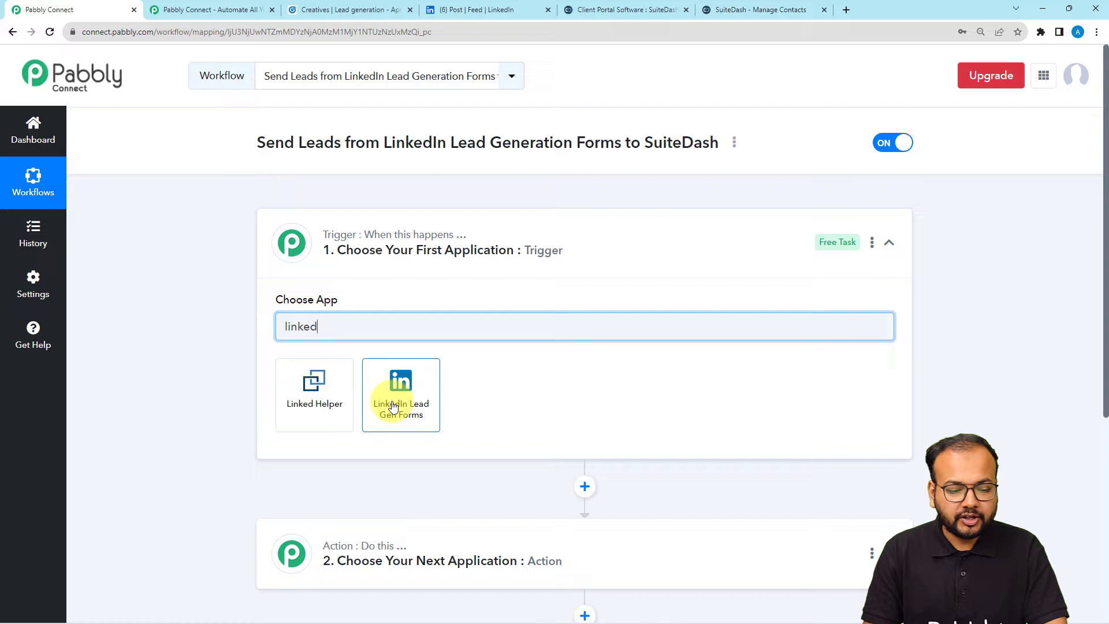
{"action": "left_click", "coordinate": [393, 406]}
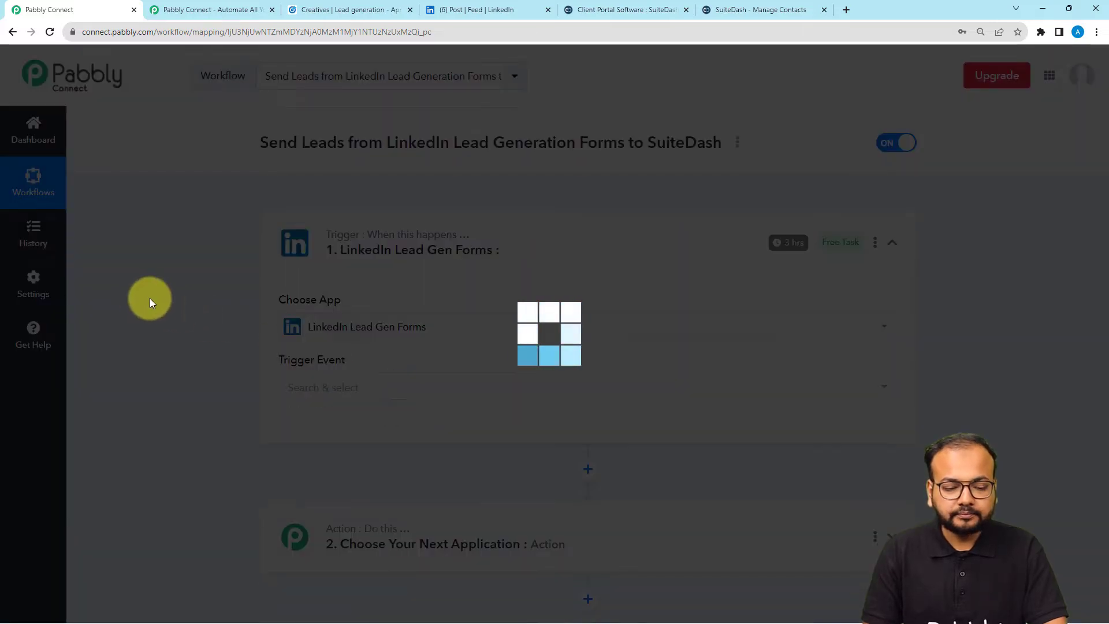
{"action": "scroll", "coordinate": [216, 359], "scroll_direction": "down", "scroll_amount": 1}
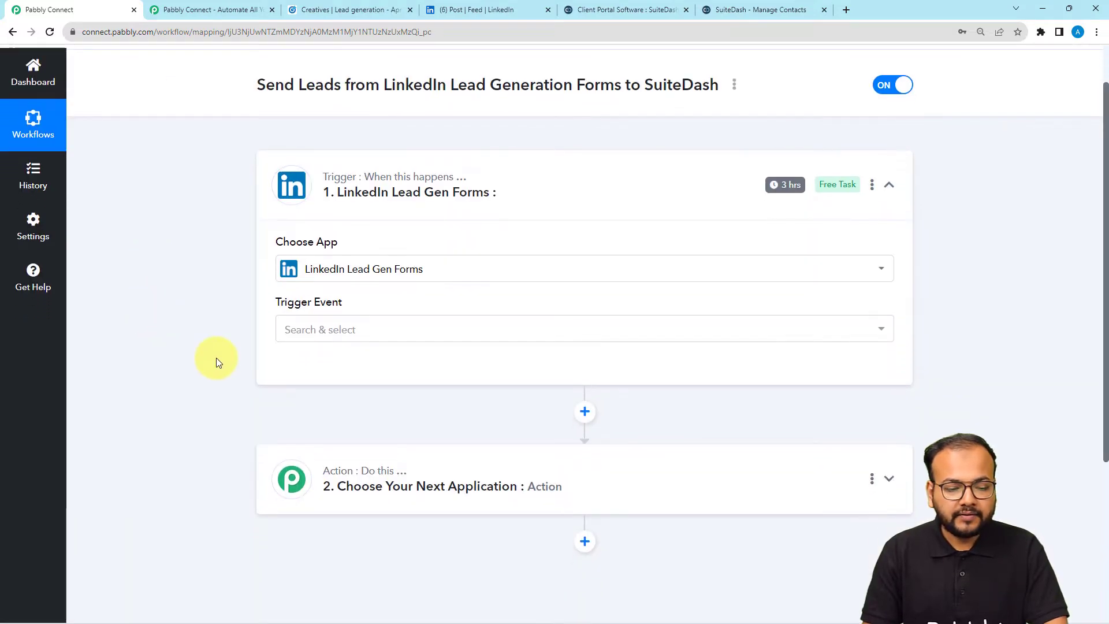
{"action": "left_click", "coordinate": [300, 337]}
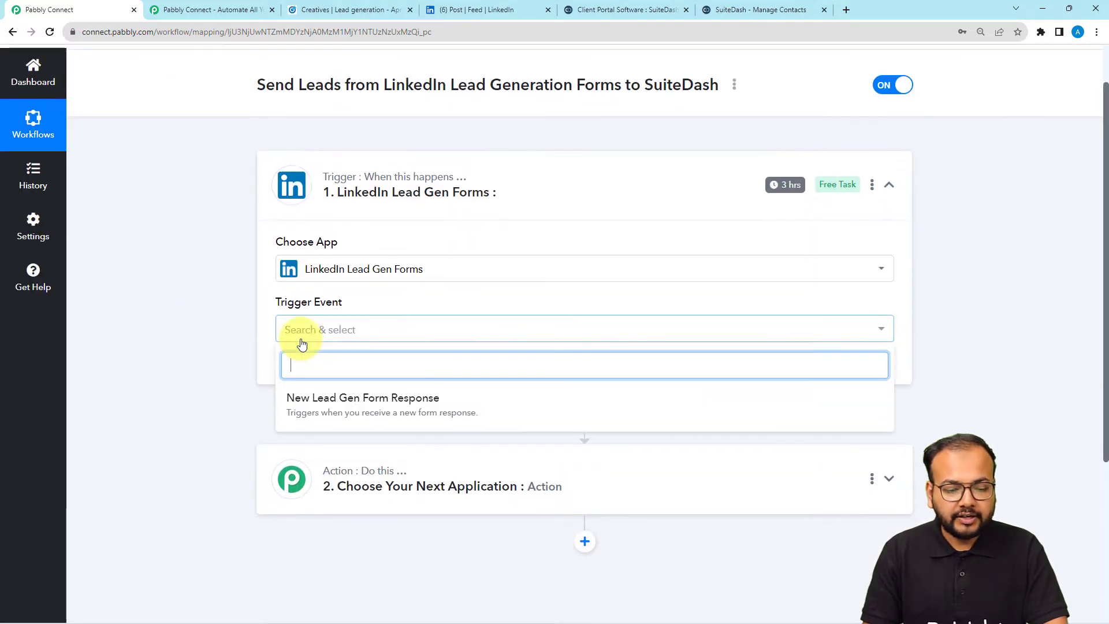
{"action": "left_click", "coordinate": [383, 410]}
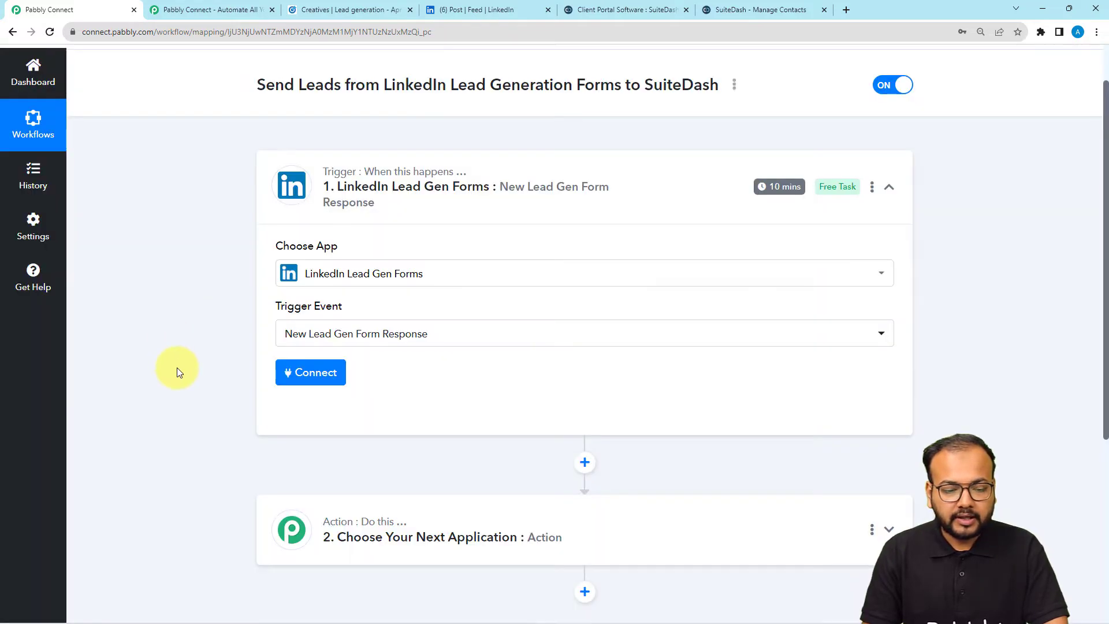
Connect the trigger to LinkedIn through a new connection named LinkedIn Lead Gen Forms #9 and sign in to the account.
{"action": "left_click", "coordinate": [308, 380]}
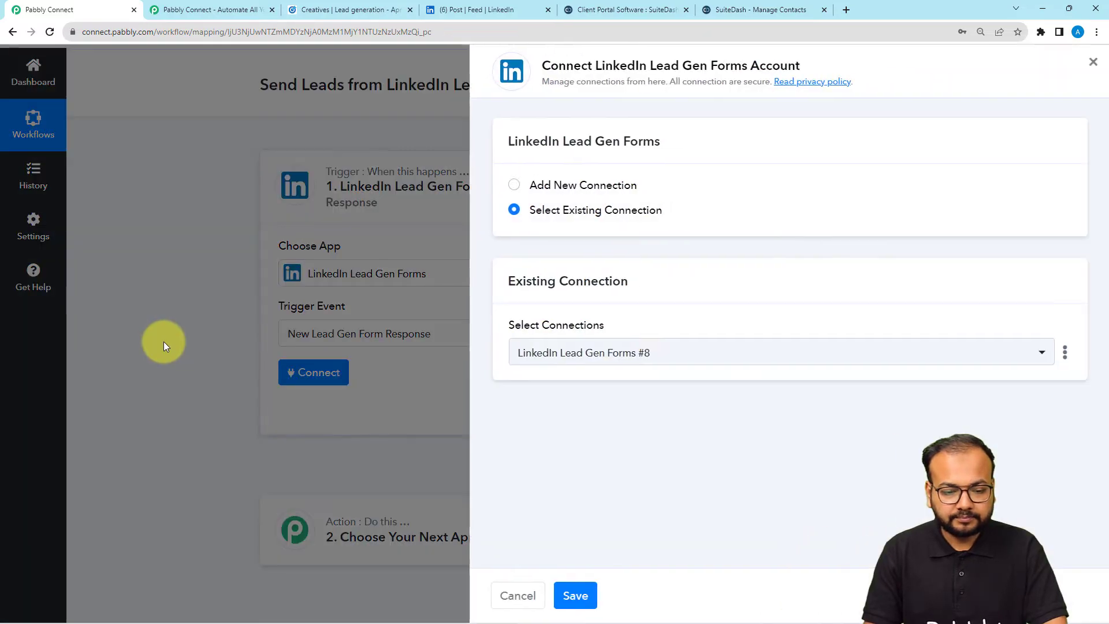
{"action": "left_click", "coordinate": [514, 186]}
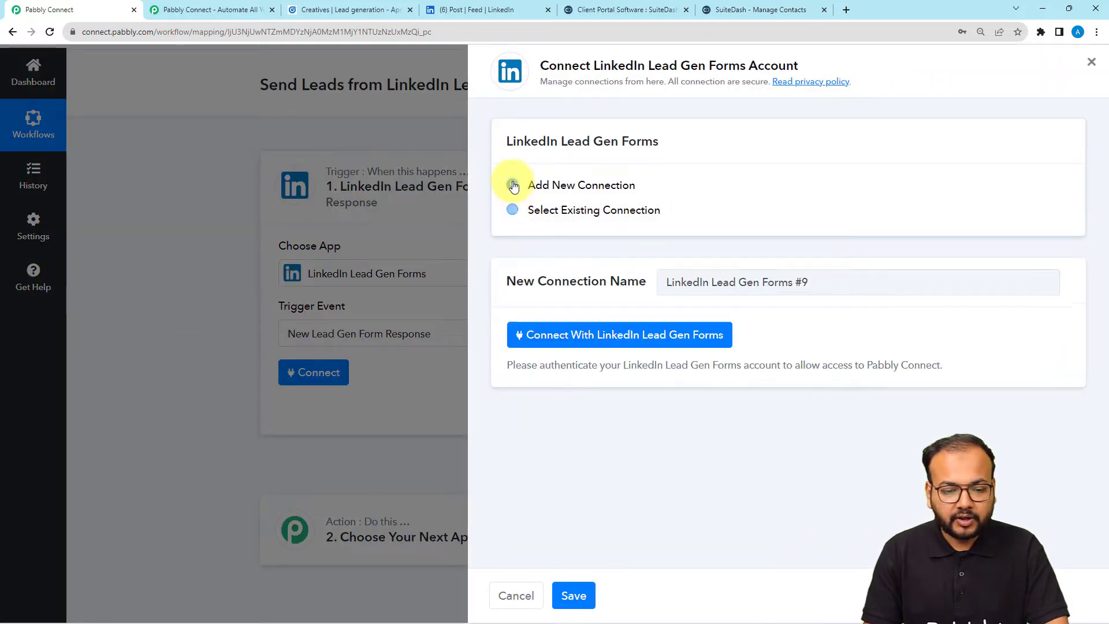
{"action": "left_click", "coordinate": [585, 344]}
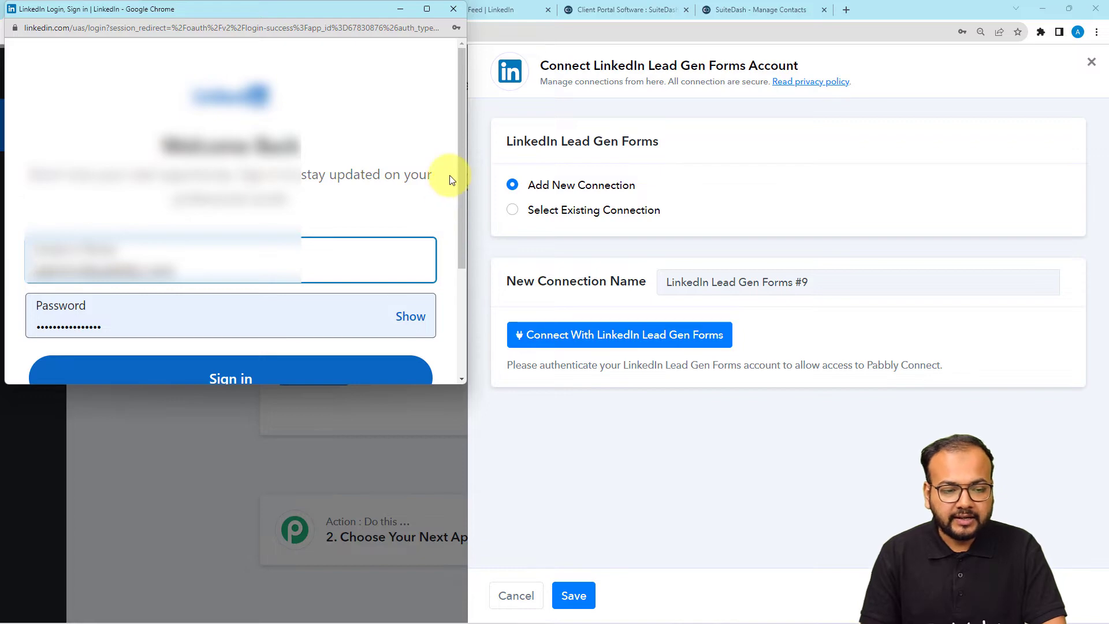
{"action": "scroll", "coordinate": [449, 175], "scroll_direction": "down", "scroll_amount": 3}
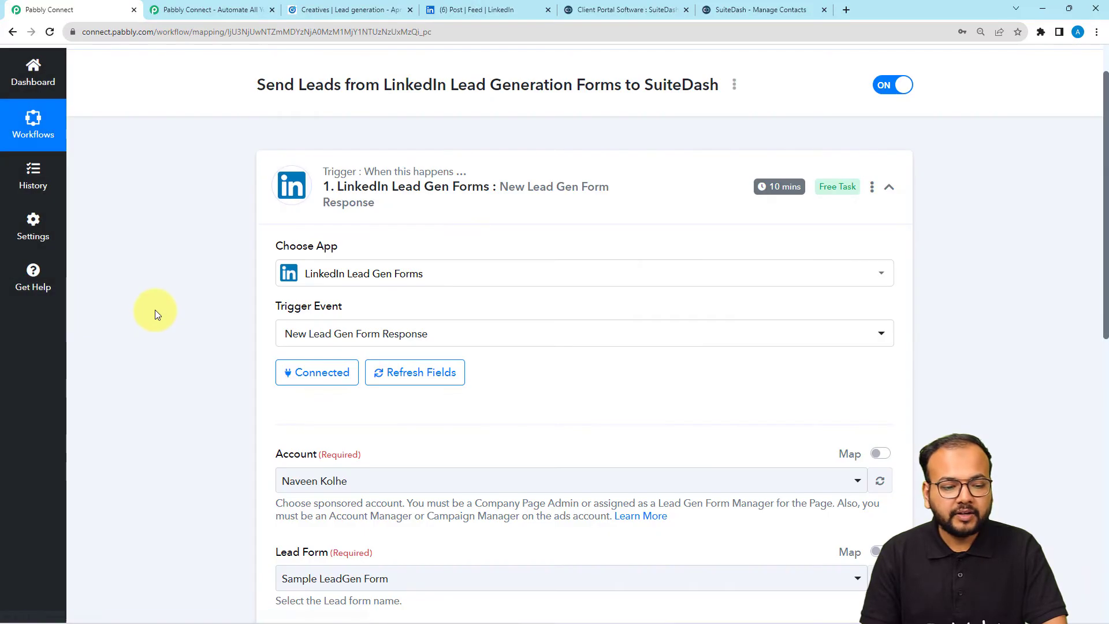
Choose the sponsored ad account that carries a person's name as the trigger's Account.
{"action": "scroll", "coordinate": [155, 314], "scroll_direction": "down", "scroll_amount": 3}
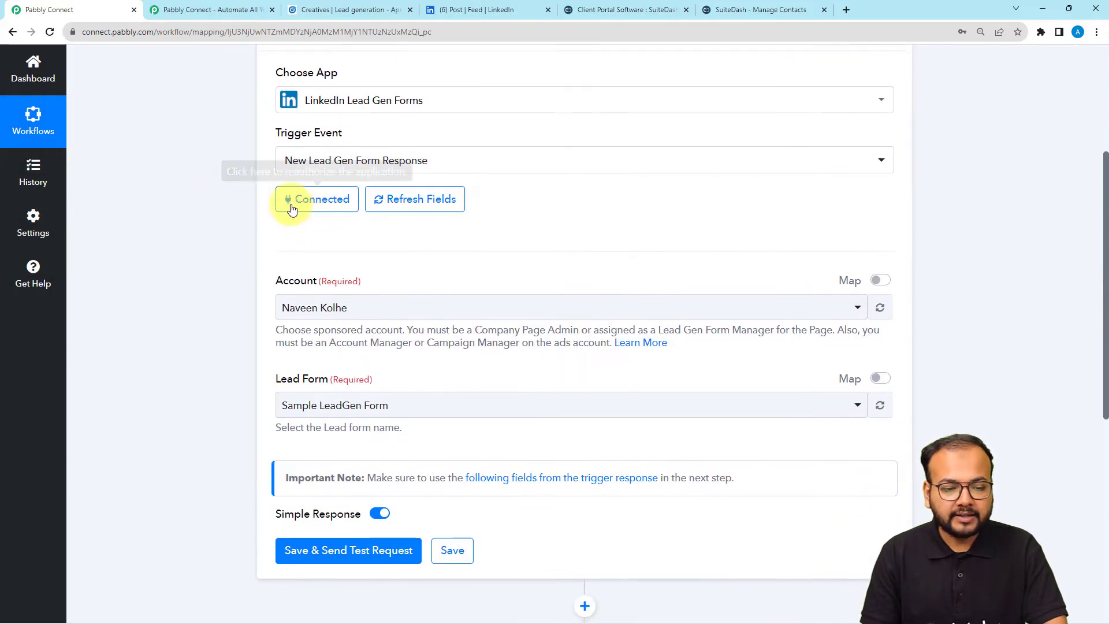
{"action": "scroll", "coordinate": [213, 216], "scroll_direction": "down", "scroll_amount": 1}
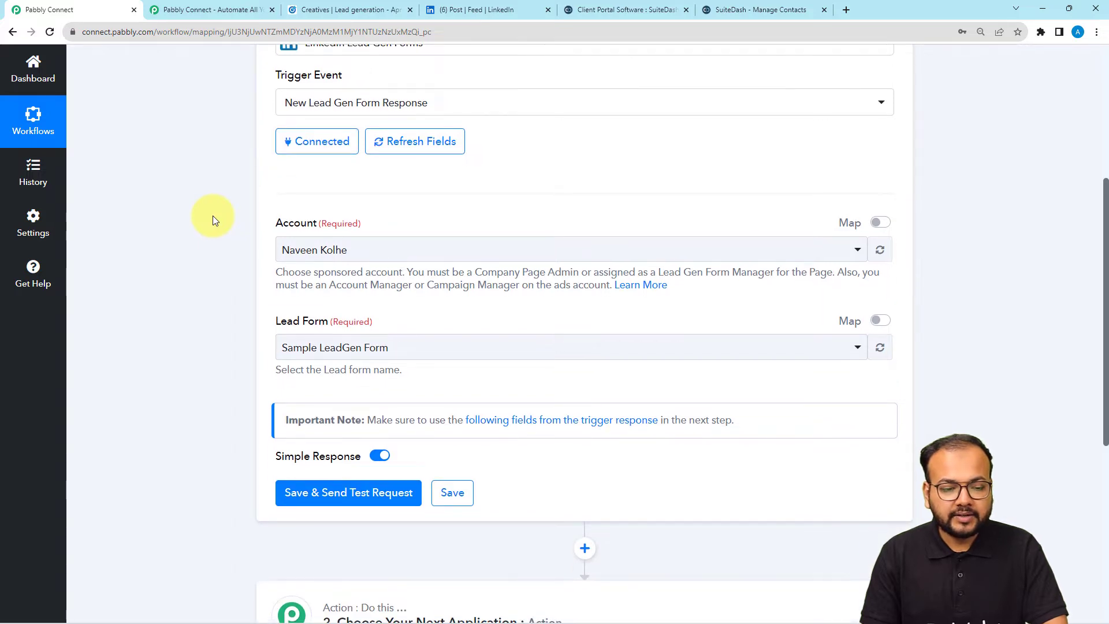
{"action": "scroll", "coordinate": [213, 216], "scroll_direction": "down", "scroll_amount": 1}
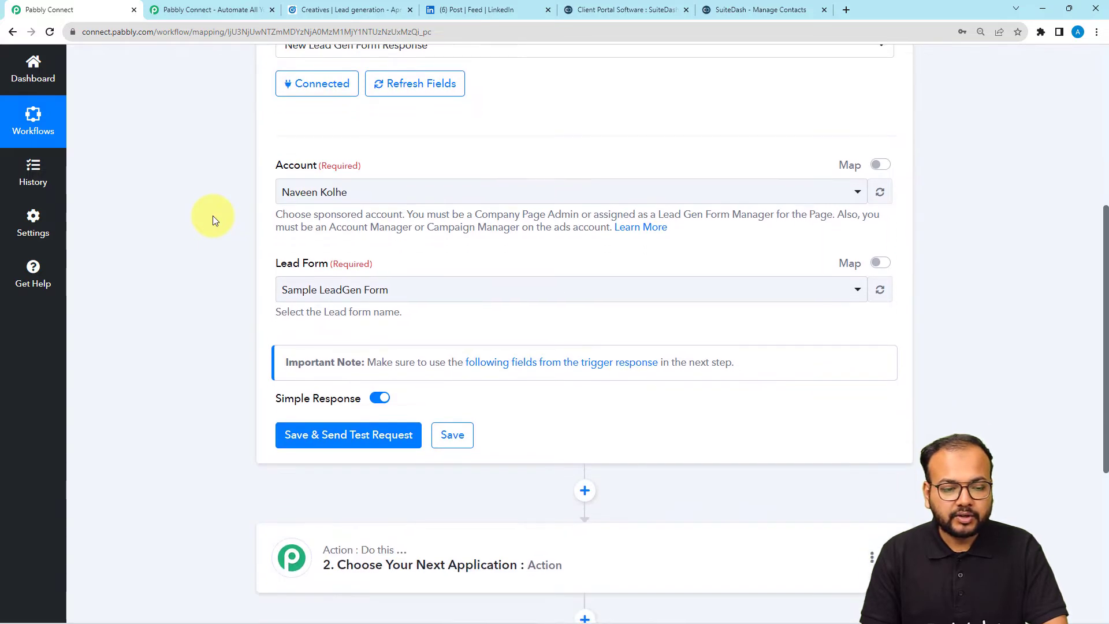
{"action": "left_click", "coordinate": [347, 196]}
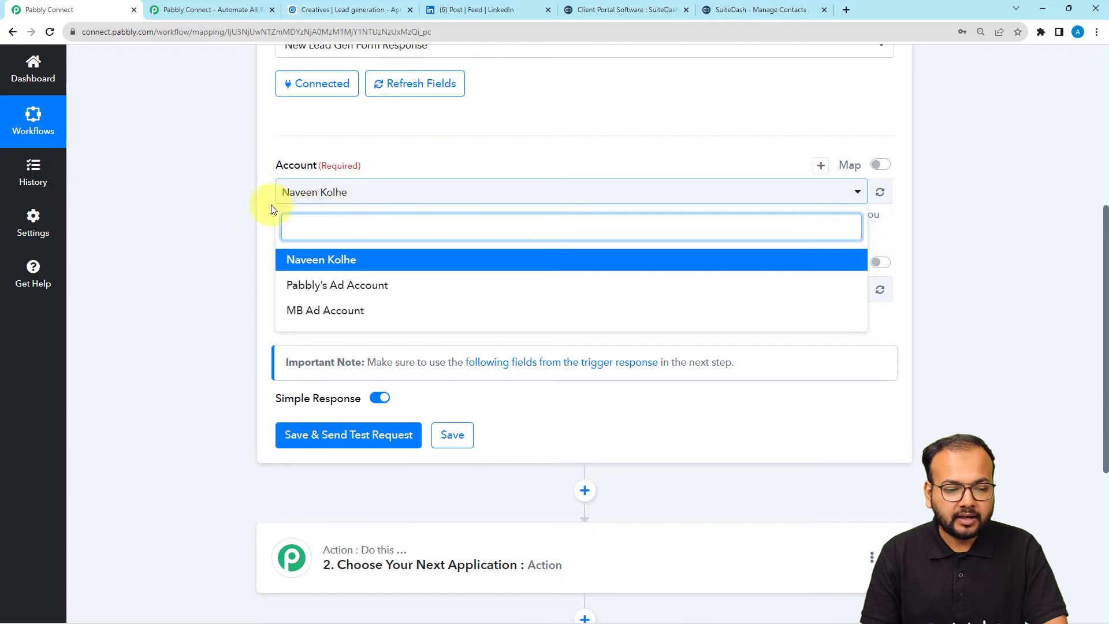
{"action": "left_click", "coordinate": [307, 263]}
{"action": "scroll", "coordinate": [241, 207], "scroll_direction": "down", "scroll_amount": 1}
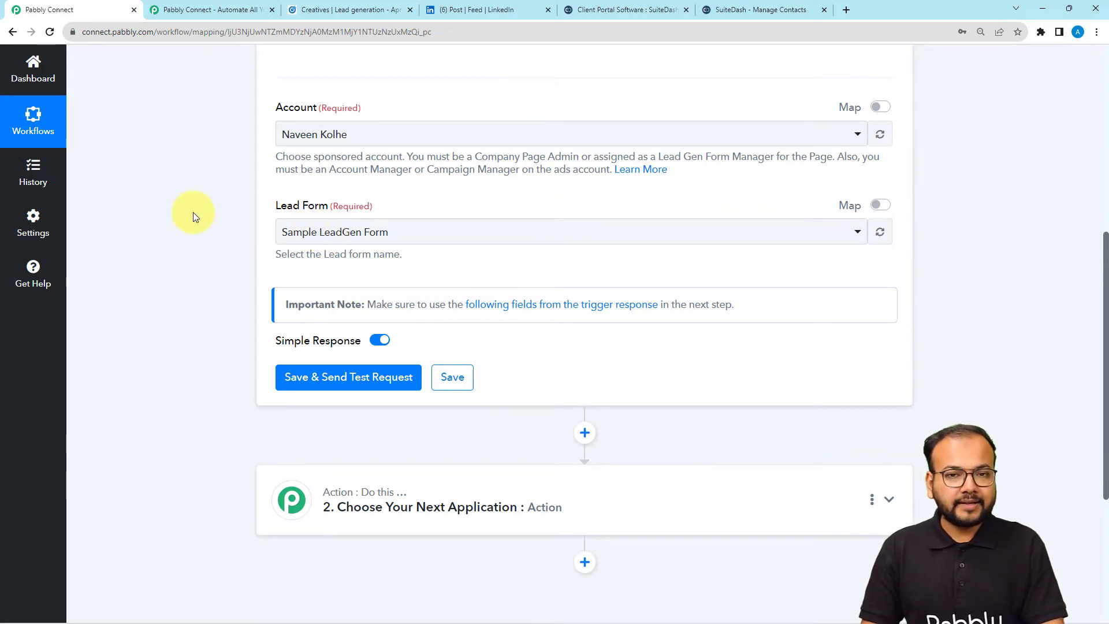
{"action": "scroll", "coordinate": [191, 263], "scroll_direction": "up", "scroll_amount": 4}
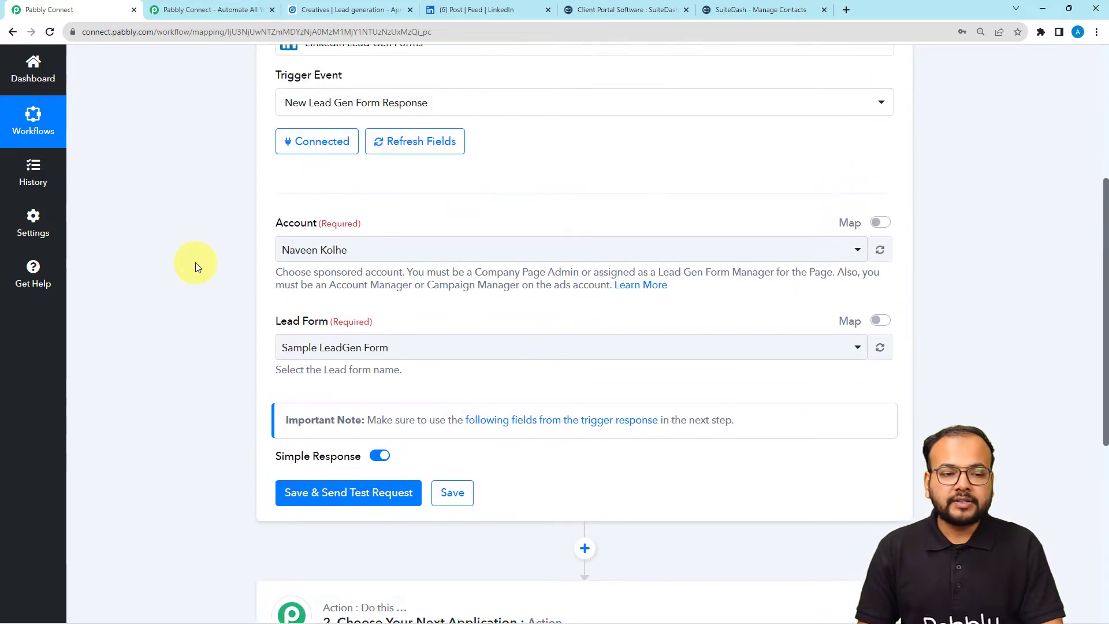
Switch to LinkedIn Campaign Manager and examine the ads of the "Lead generation - Apr 5, 2023" campaign in the Pabbly Connect campaign group.
{"action": "left_click", "coordinate": [374, 11]}
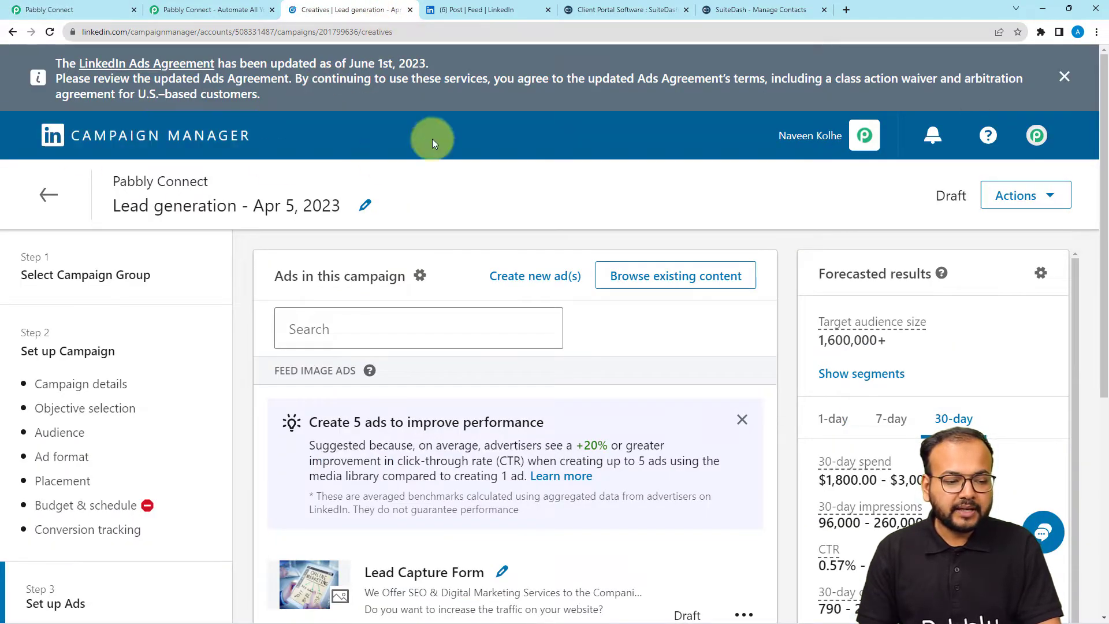
{"action": "left_click", "coordinate": [49, 178]}
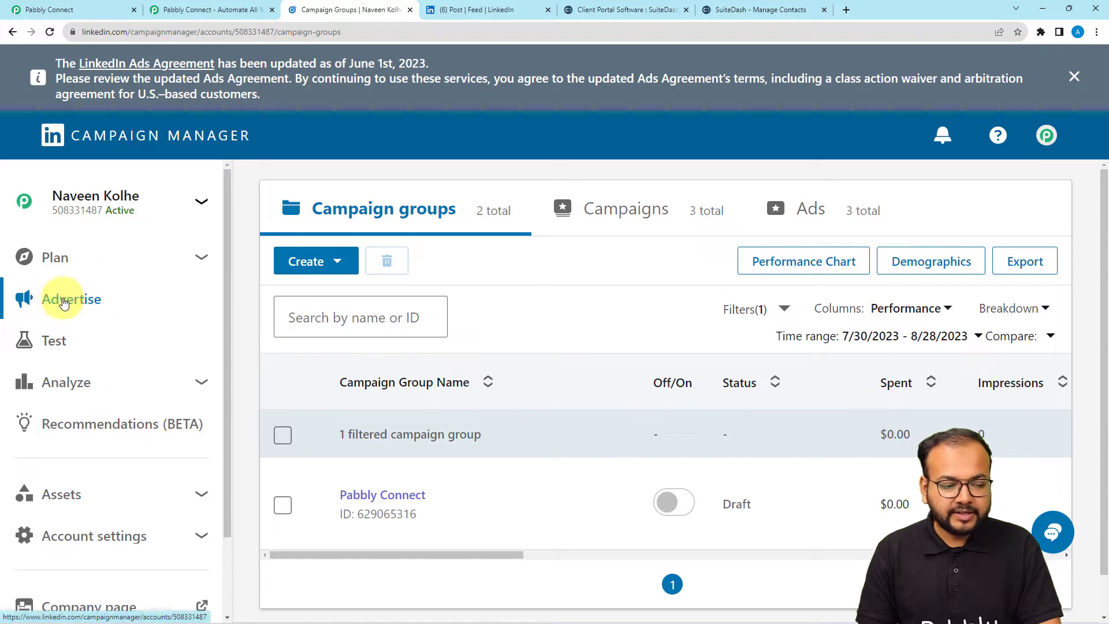
{"action": "scroll", "coordinate": [72, 298], "scroll_direction": "down", "scroll_amount": 2}
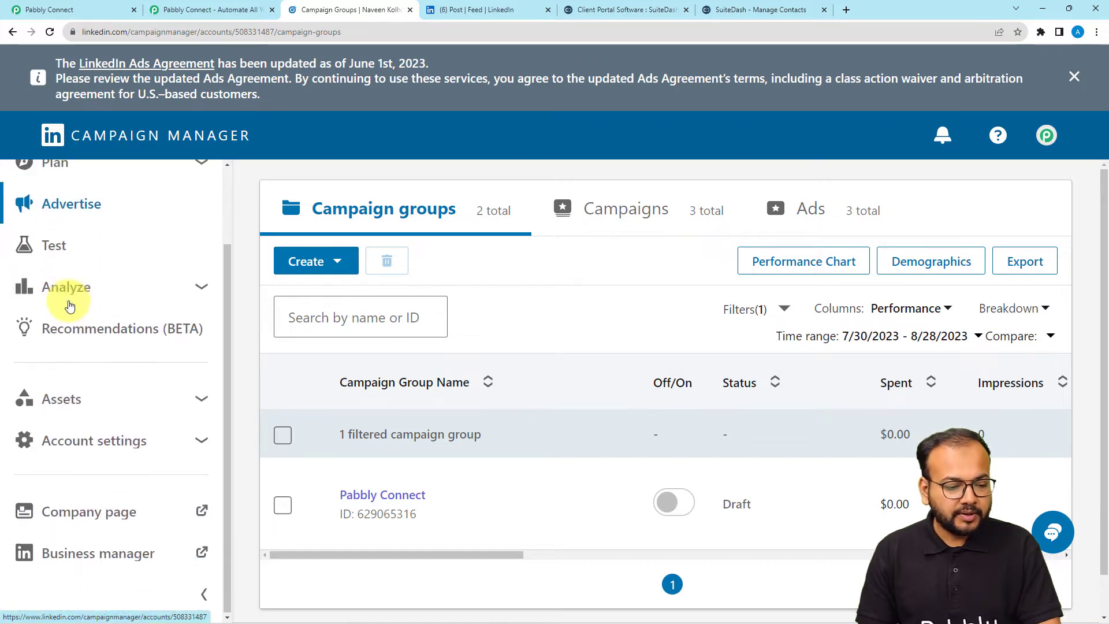
{"action": "scroll", "coordinate": [131, 284], "scroll_direction": "up", "scroll_amount": 2}
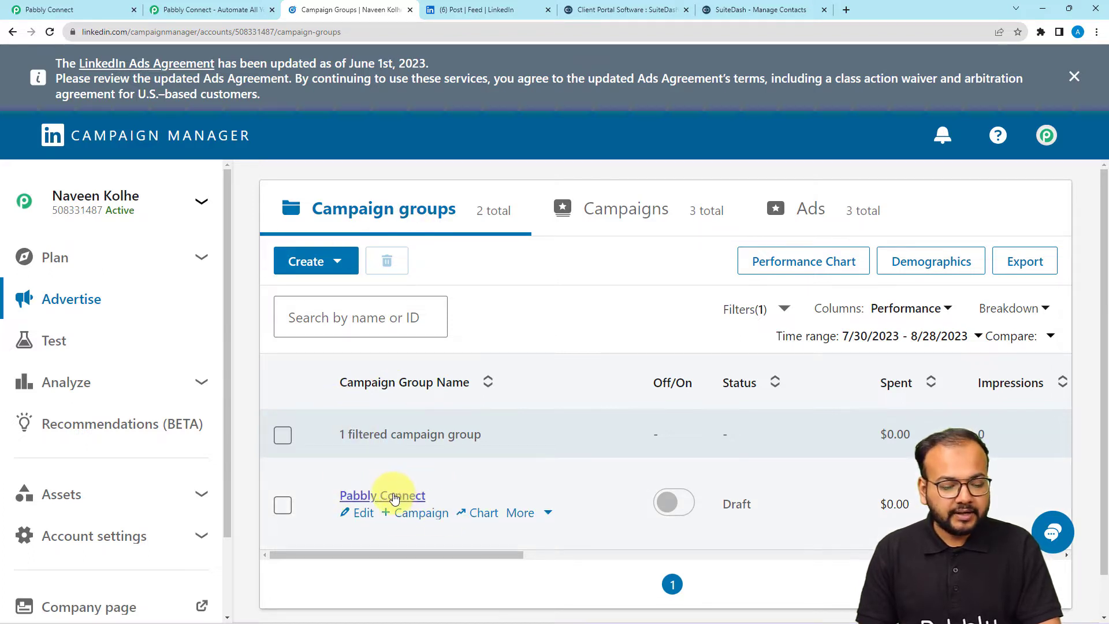
{"action": "left_click", "coordinate": [393, 497]}
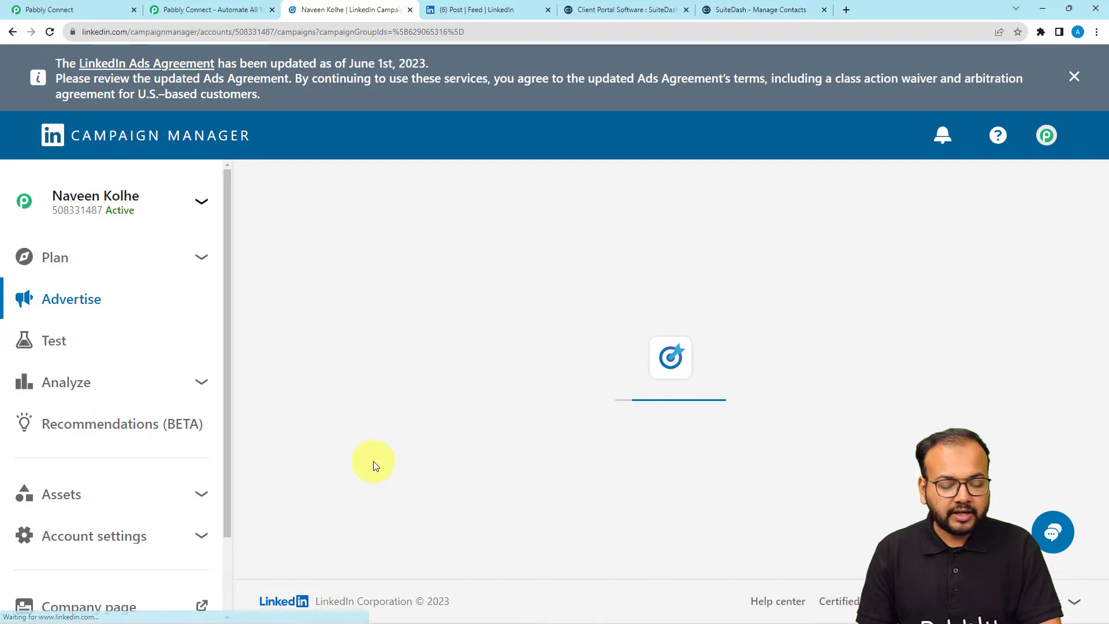
{"action": "scroll", "coordinate": [347, 347], "scroll_direction": "down", "scroll_amount": 2}
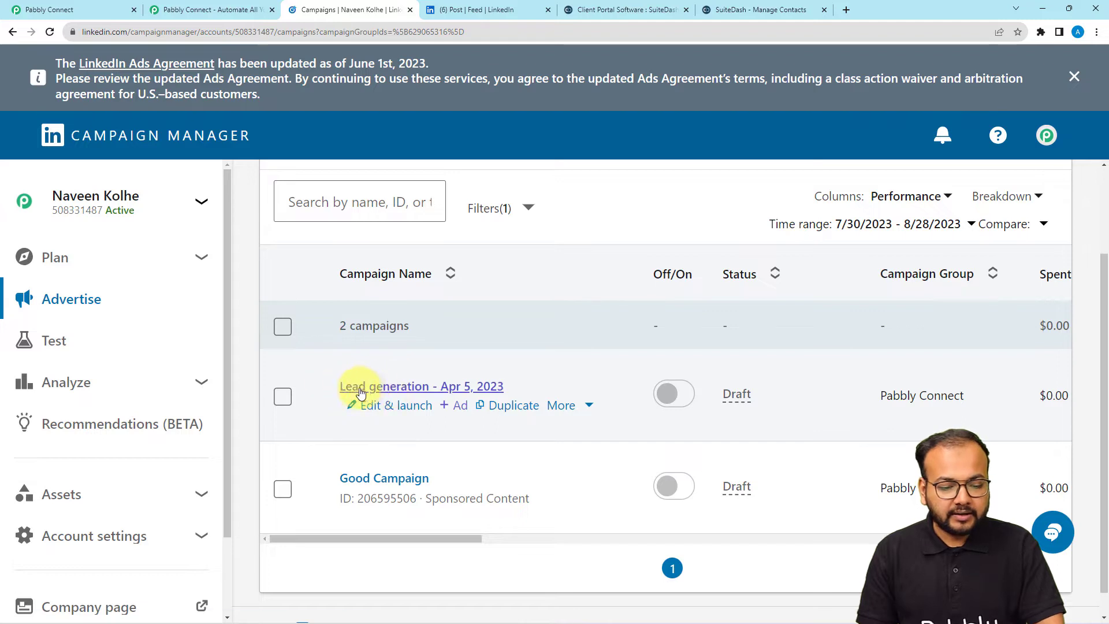
{"action": "left_click", "coordinate": [404, 387]}
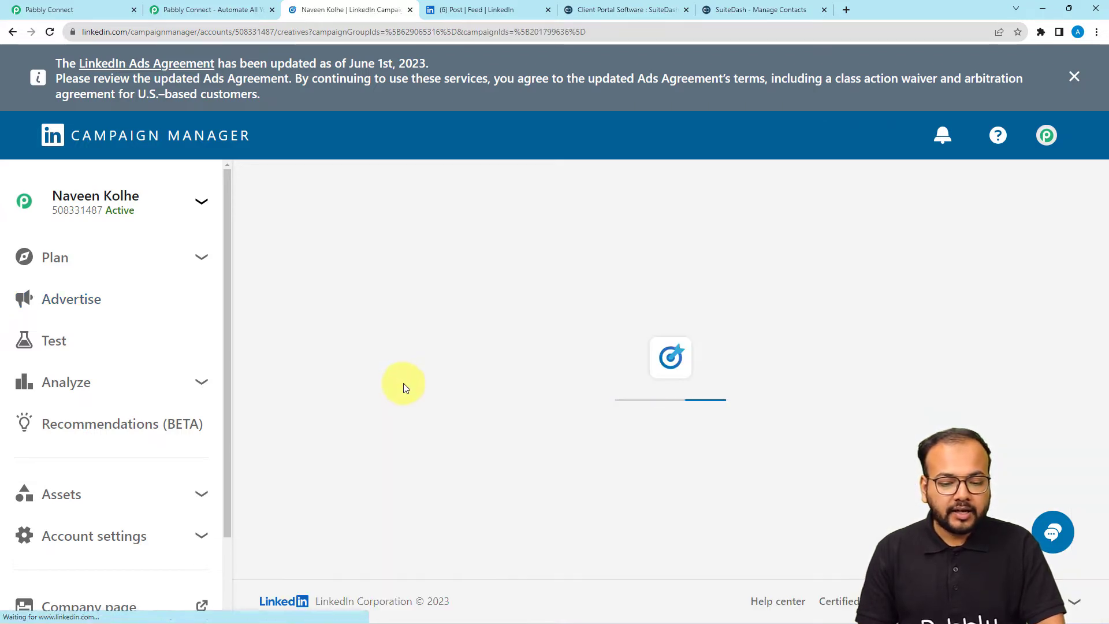
{"action": "scroll", "coordinate": [403, 383], "scroll_direction": "down", "scroll_amount": 2}
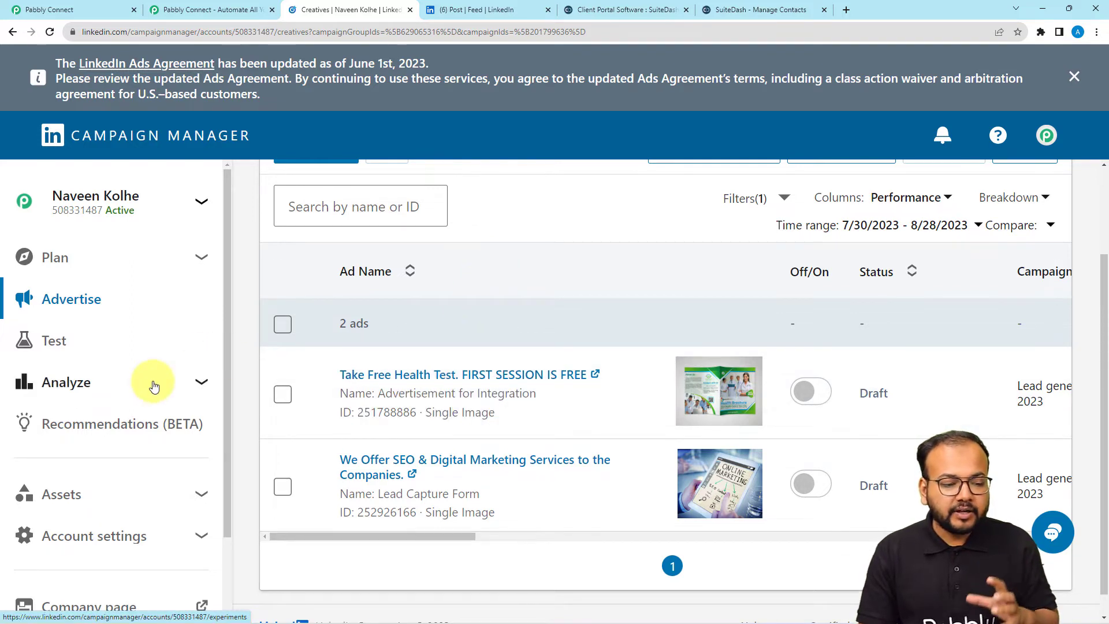
Open the account's Lead Gen Forms asset page in a new browser tab and go to it.
{"action": "scroll", "coordinate": [154, 386], "scroll_direction": "down", "scroll_amount": 2}
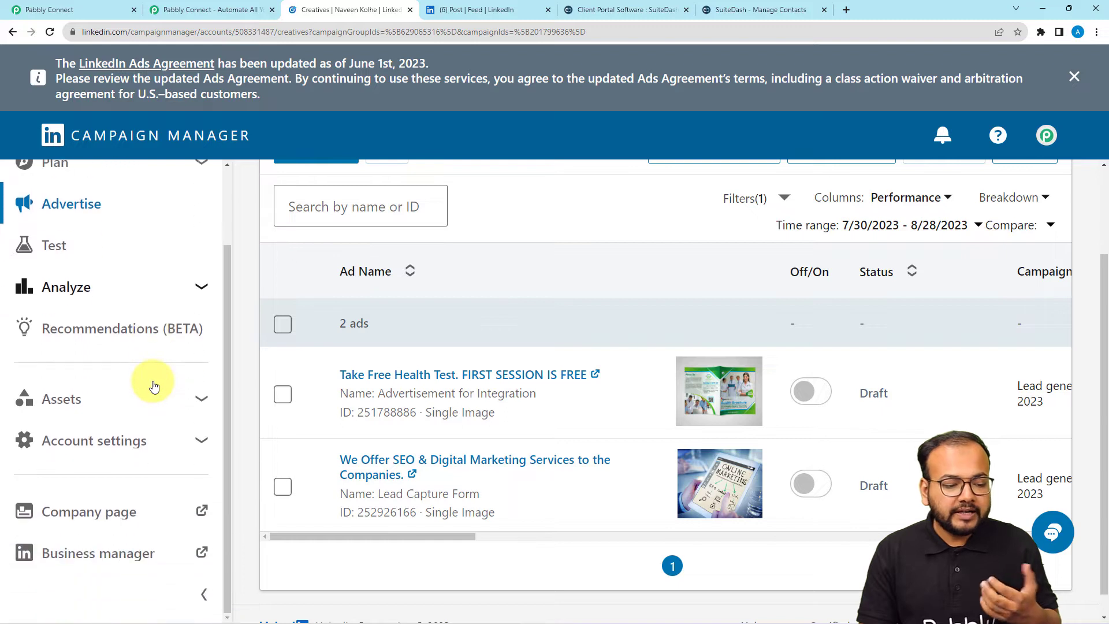
{"action": "left_click", "coordinate": [62, 401]}
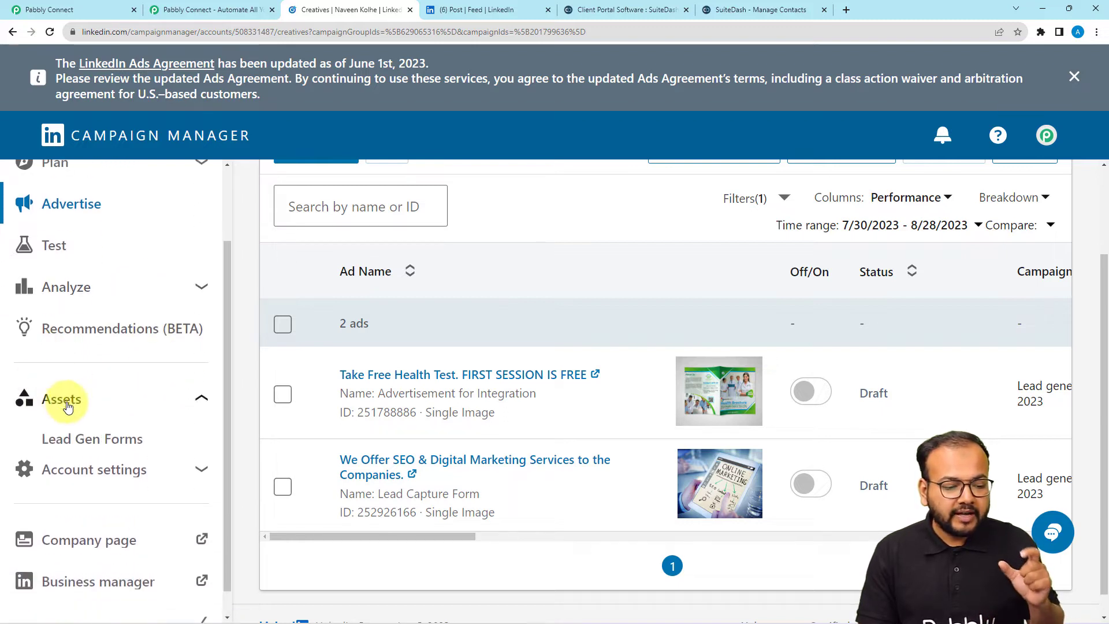
{"action": "right_click", "coordinate": [66, 444]}
{"action": "left_click", "coordinate": [79, 451]}
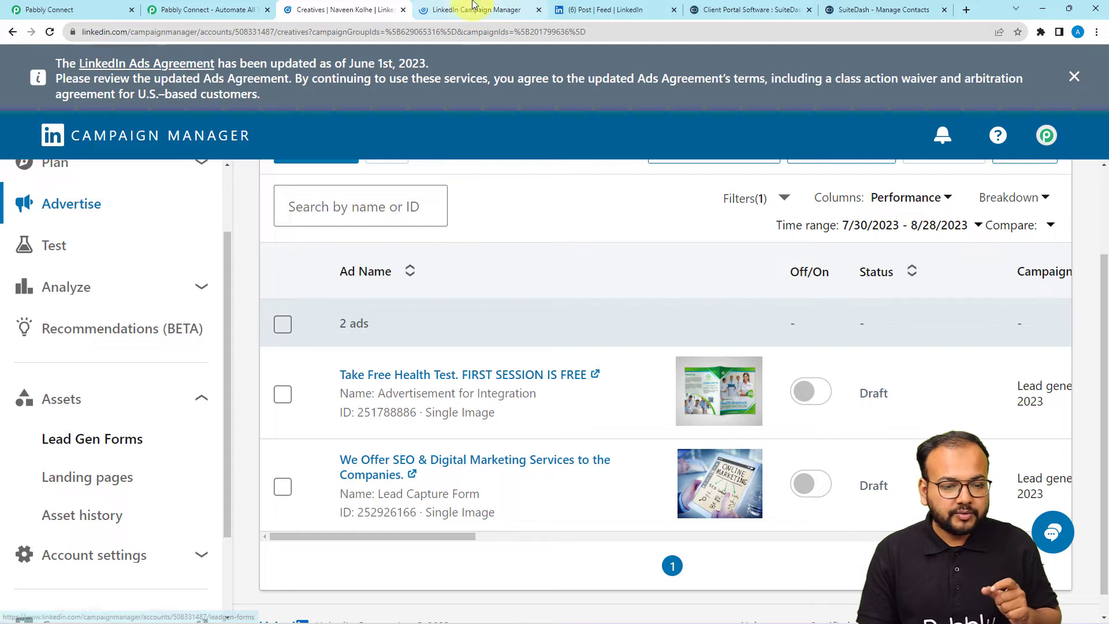
{"action": "left_click", "coordinate": [480, 10]}
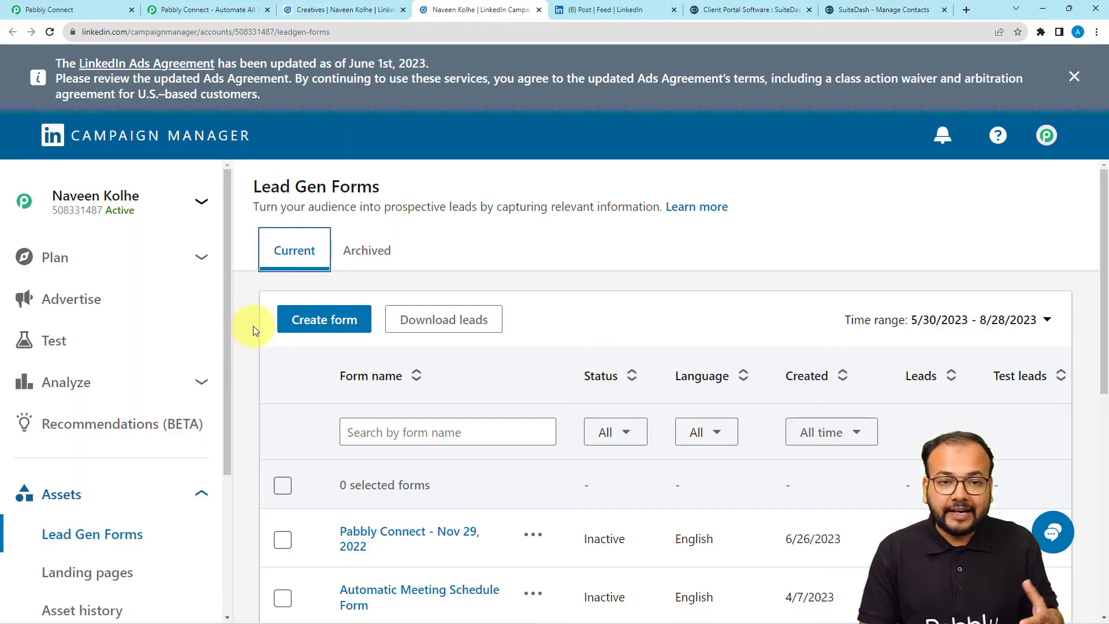
Check which lead gen form is linked to the "Advertisement for Integration" ad and locate that form in the account's Lead Gen Forms list.
{"action": "scroll", "coordinate": [279, 344], "scroll_direction": "down", "scroll_amount": 2}
{"action": "scroll", "coordinate": [279, 345], "scroll_direction": "down", "scroll_amount": 2}
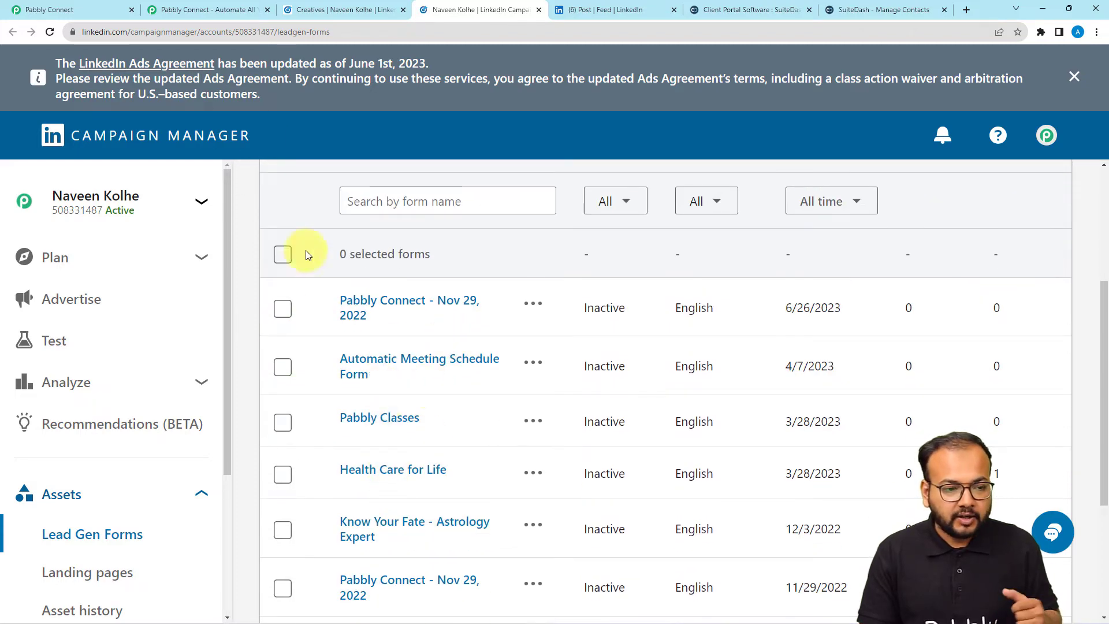
{"action": "left_click", "coordinate": [316, 8]}
{"action": "mouse_move", "coordinate": [438, 378]}
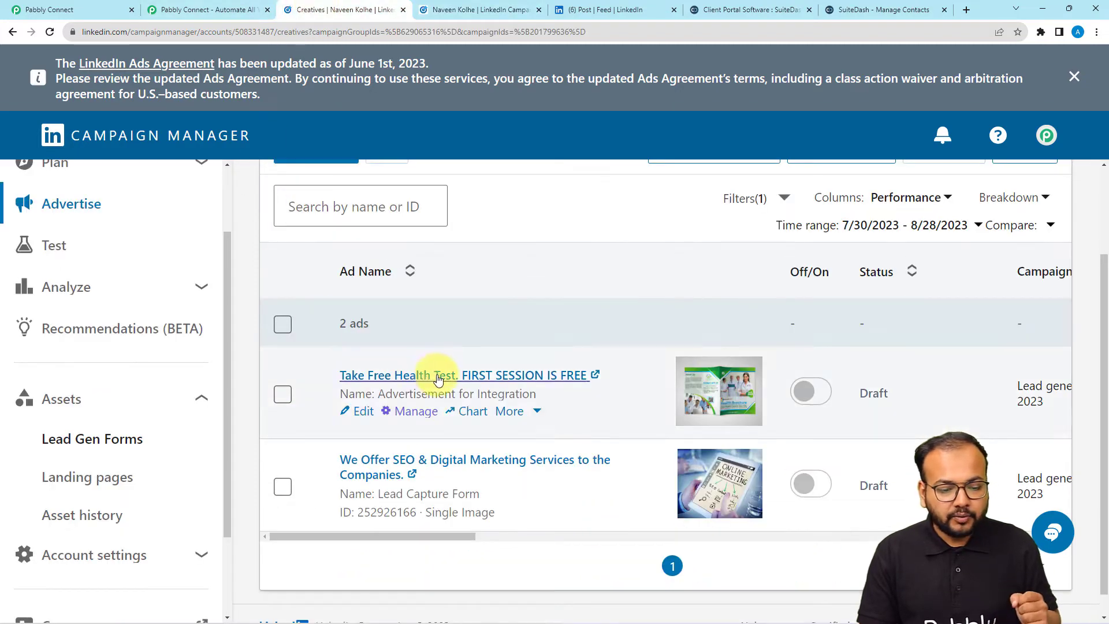
{"action": "left_click", "coordinate": [414, 414]}
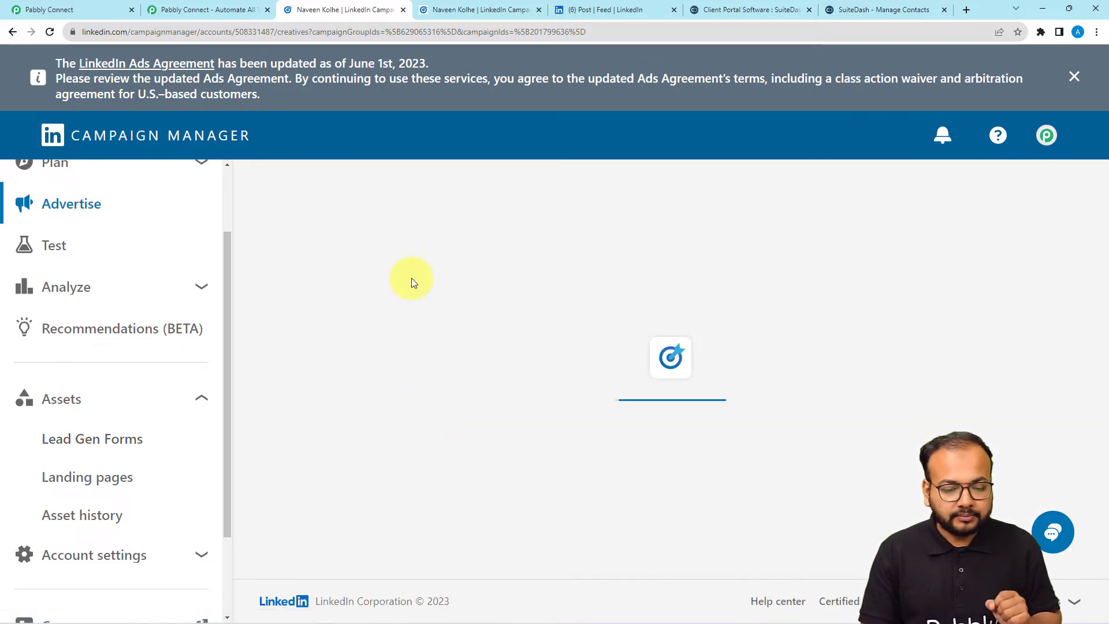
{"action": "scroll", "coordinate": [423, 317], "scroll_direction": "down", "scroll_amount": 5}
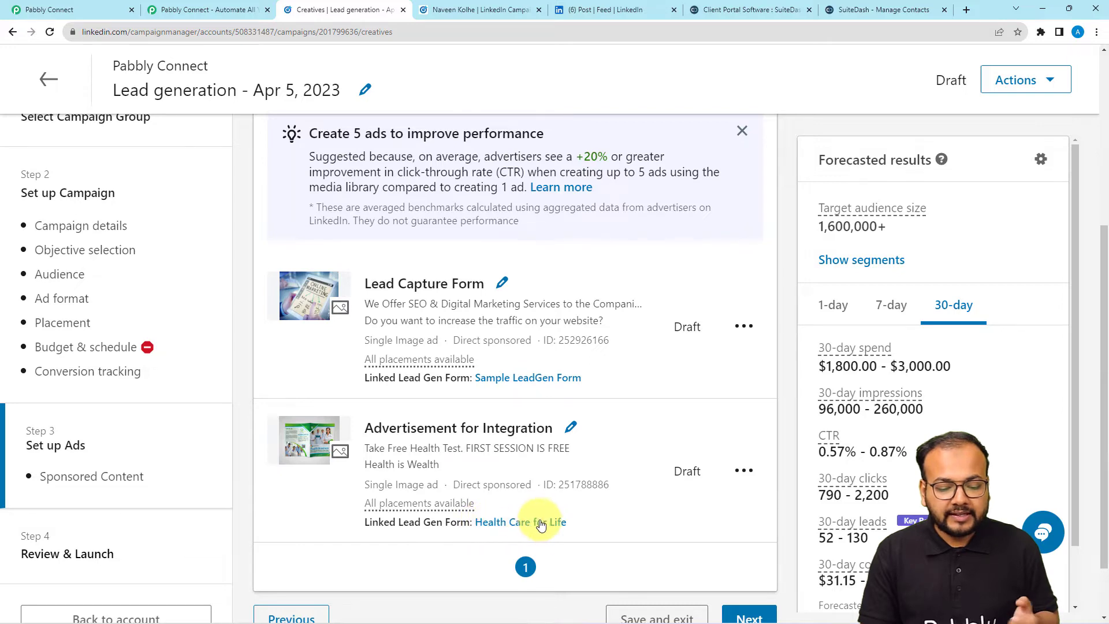
{"action": "left_click", "coordinate": [495, 19]}
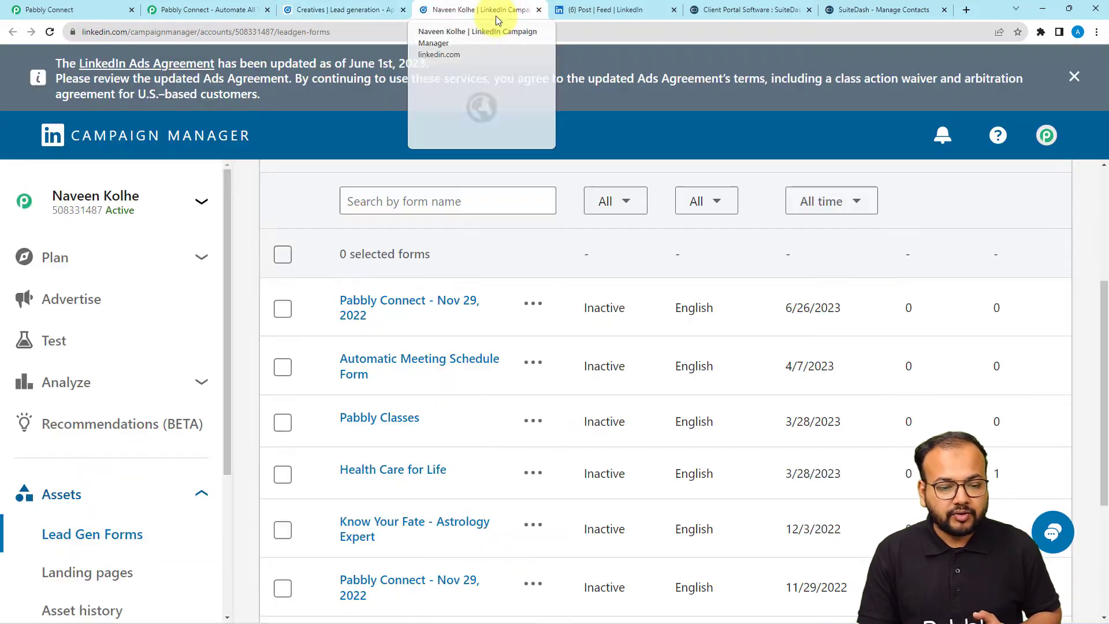
{"action": "scroll", "coordinate": [386, 347], "scroll_direction": "down", "scroll_amount": 2}
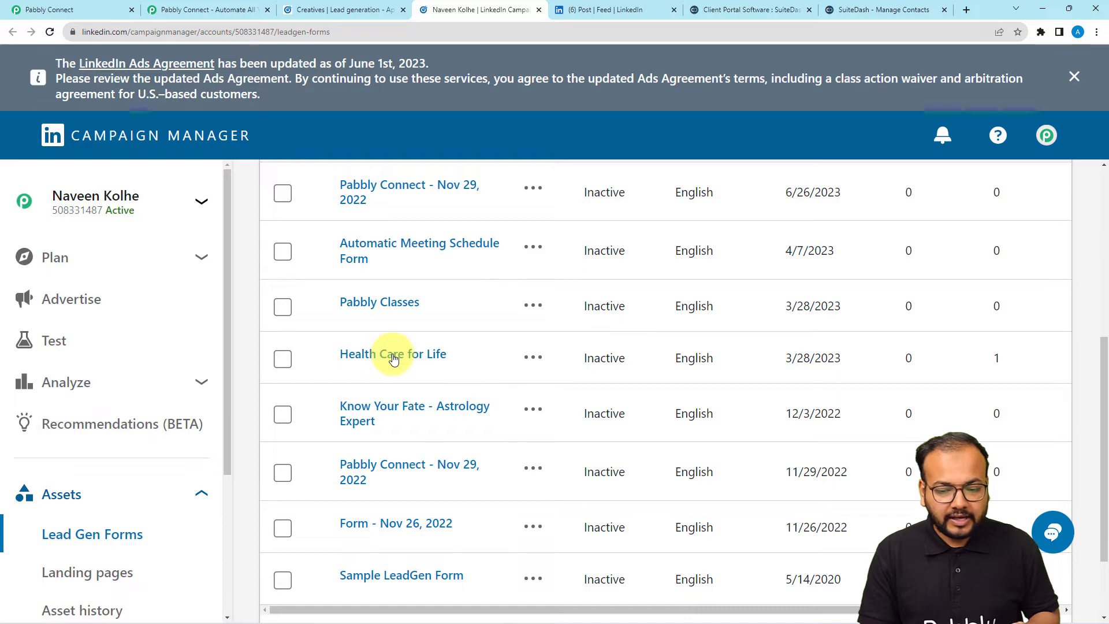
Return to the ads of the "Lead generation - Apr 5, 2023" campaign and open the "Take Free Health Test. FIRST SESSION IS FREE" ad post.
{"action": "left_click", "coordinate": [324, 10]}
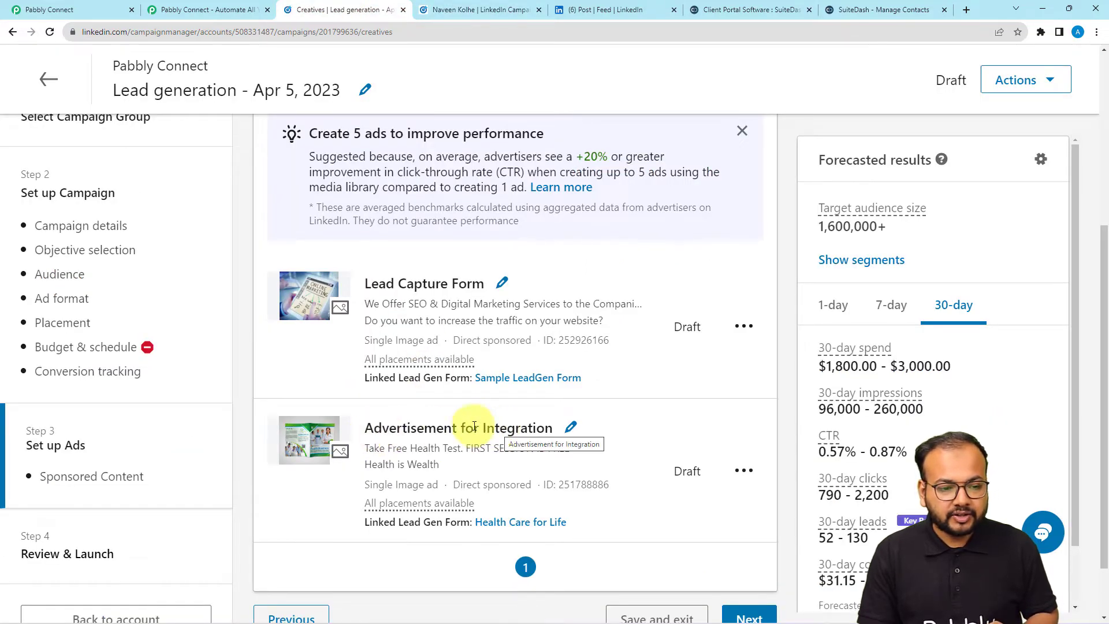
{"action": "left_click", "coordinate": [46, 79]}
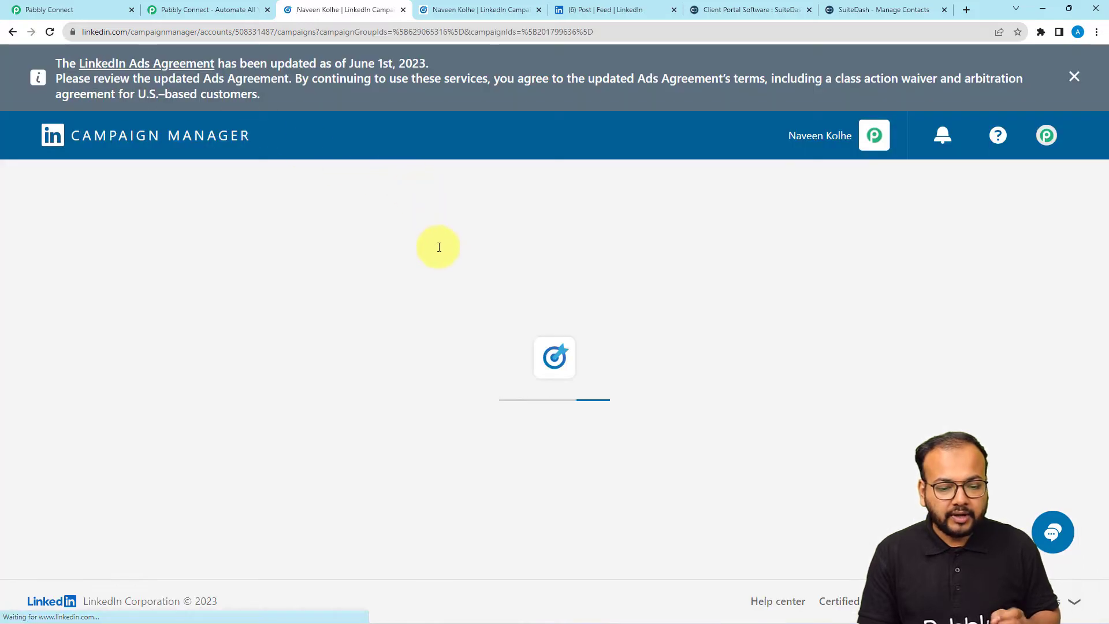
{"action": "scroll", "coordinate": [439, 252], "scroll_direction": "down", "scroll_amount": 2}
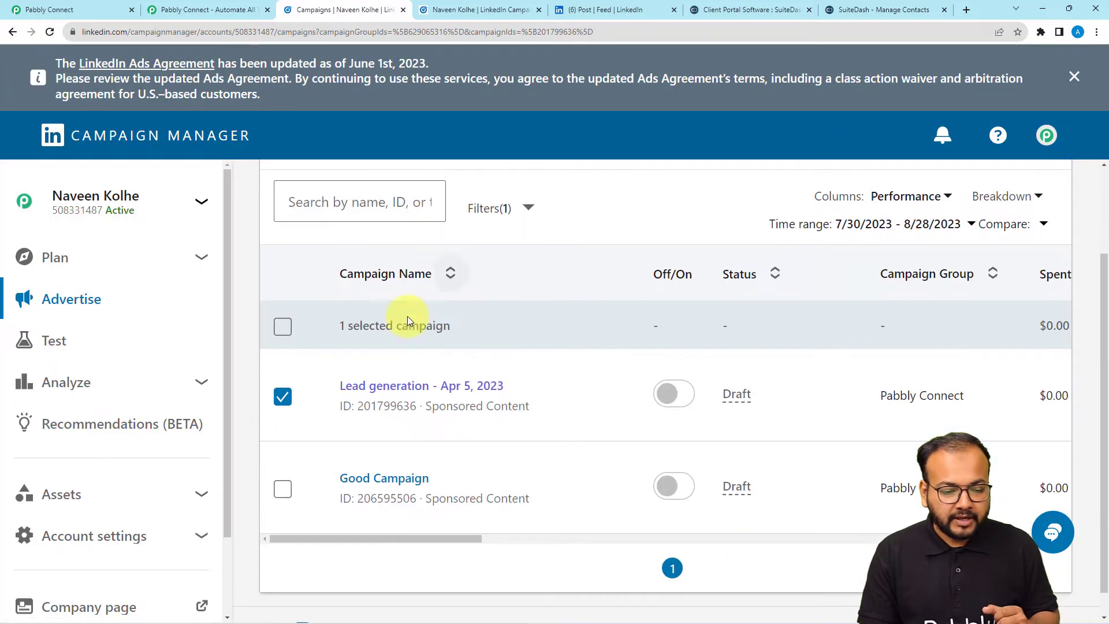
{"action": "left_click", "coordinate": [384, 391]}
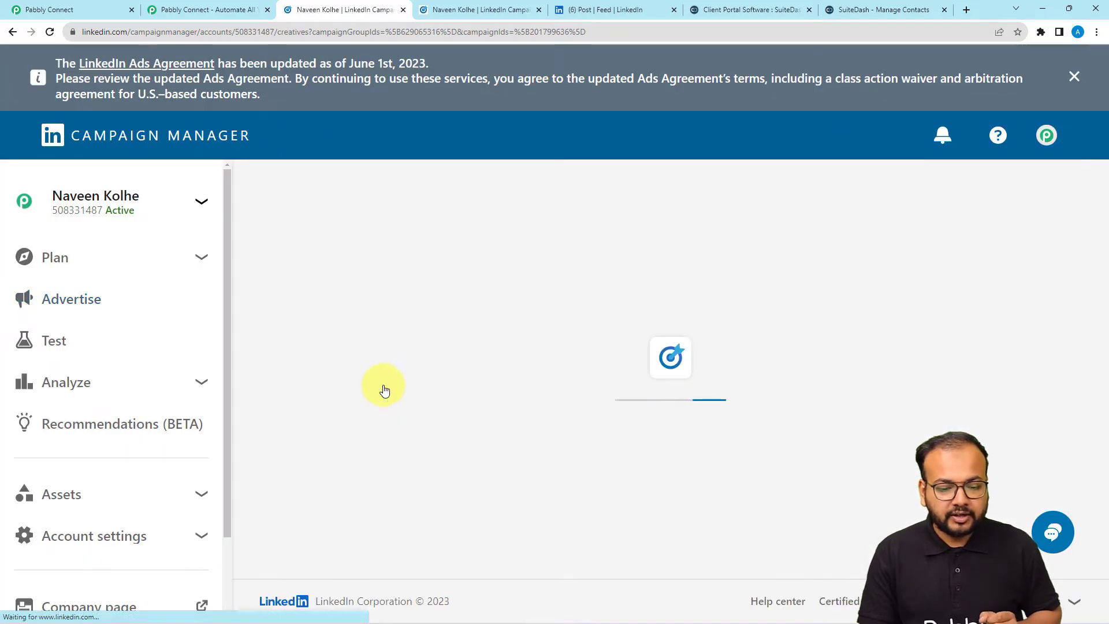
{"action": "scroll", "coordinate": [384, 388], "scroll_direction": "down", "scroll_amount": 2}
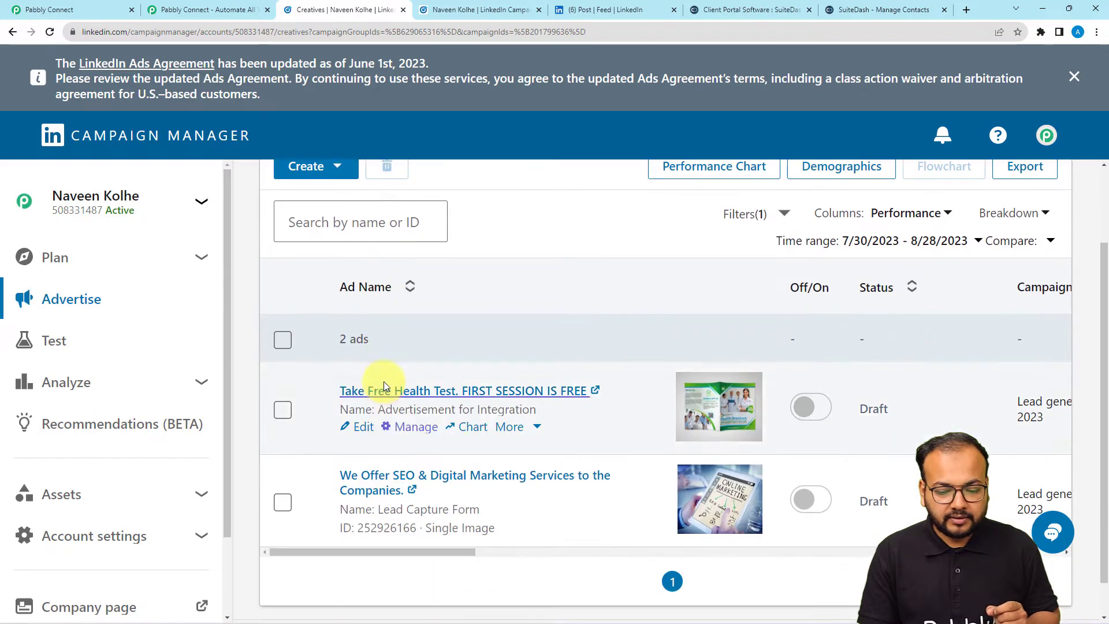
{"action": "left_click", "coordinate": [547, 377]}
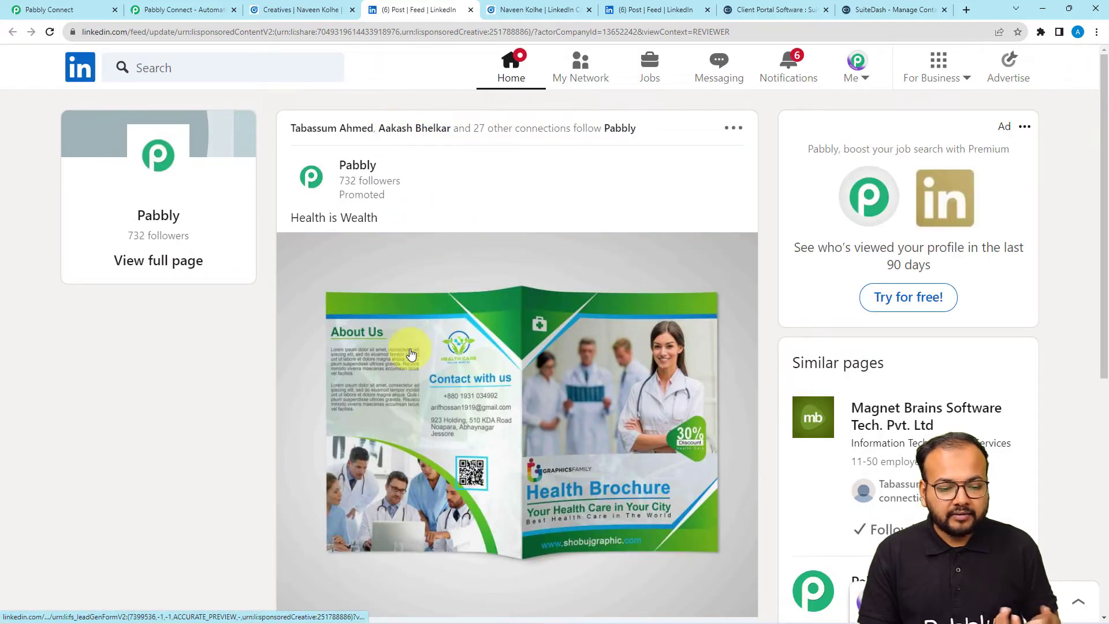
Examine the ad post and the fields of its registration form, and close the form without submitting it.
{"action": "scroll", "coordinate": [236, 362], "scroll_direction": "down", "scroll_amount": 1}
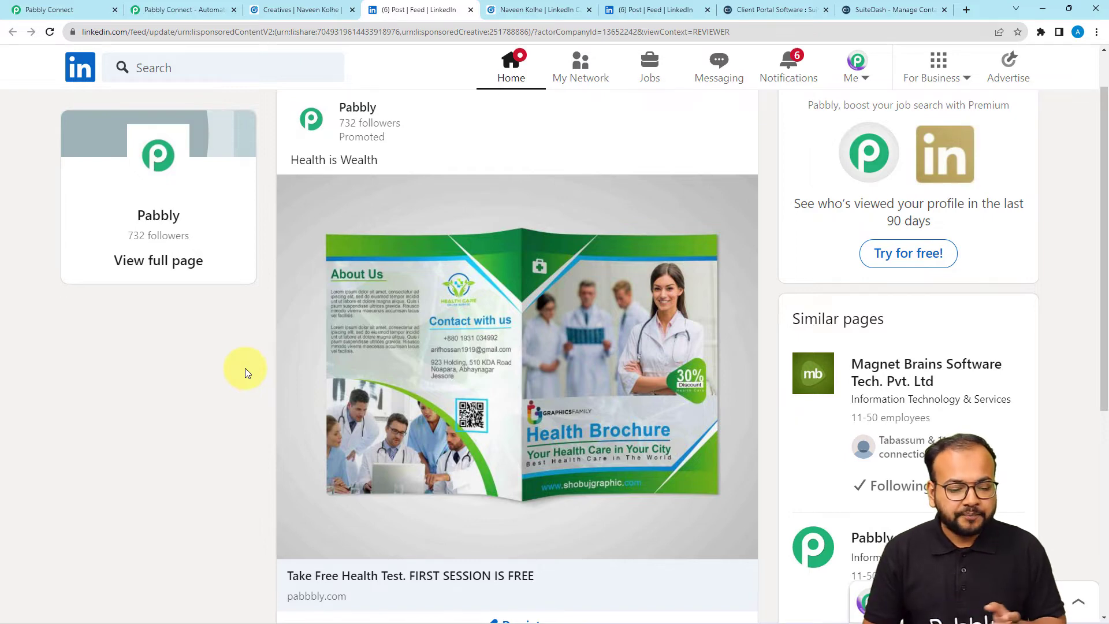
{"action": "scroll", "coordinate": [254, 416], "scroll_direction": "down", "scroll_amount": 2}
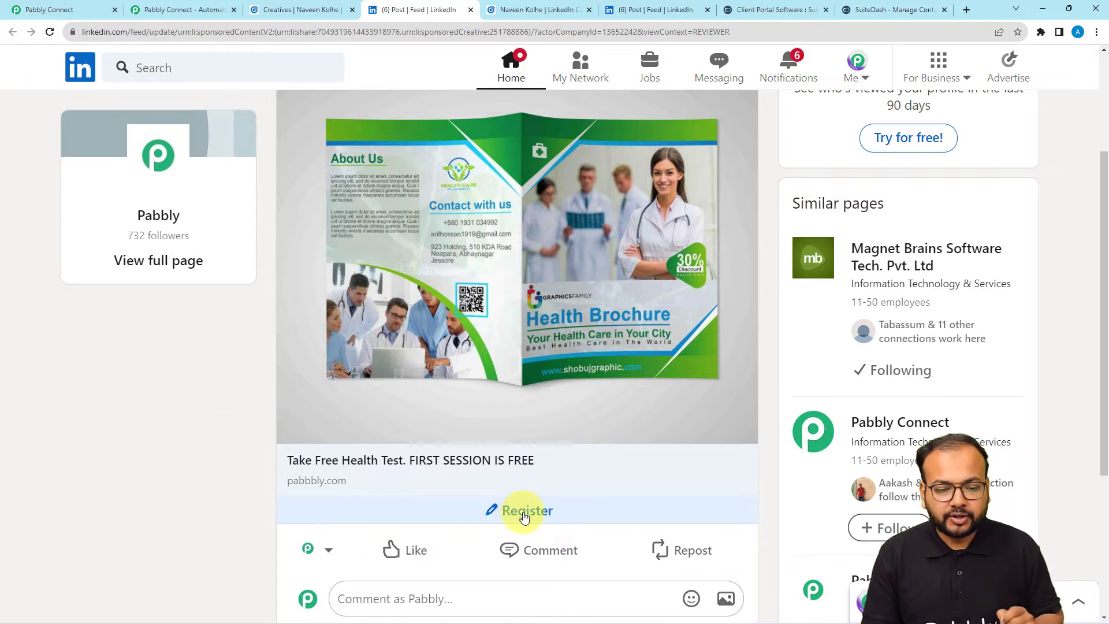
{"action": "left_click", "coordinate": [524, 516]}
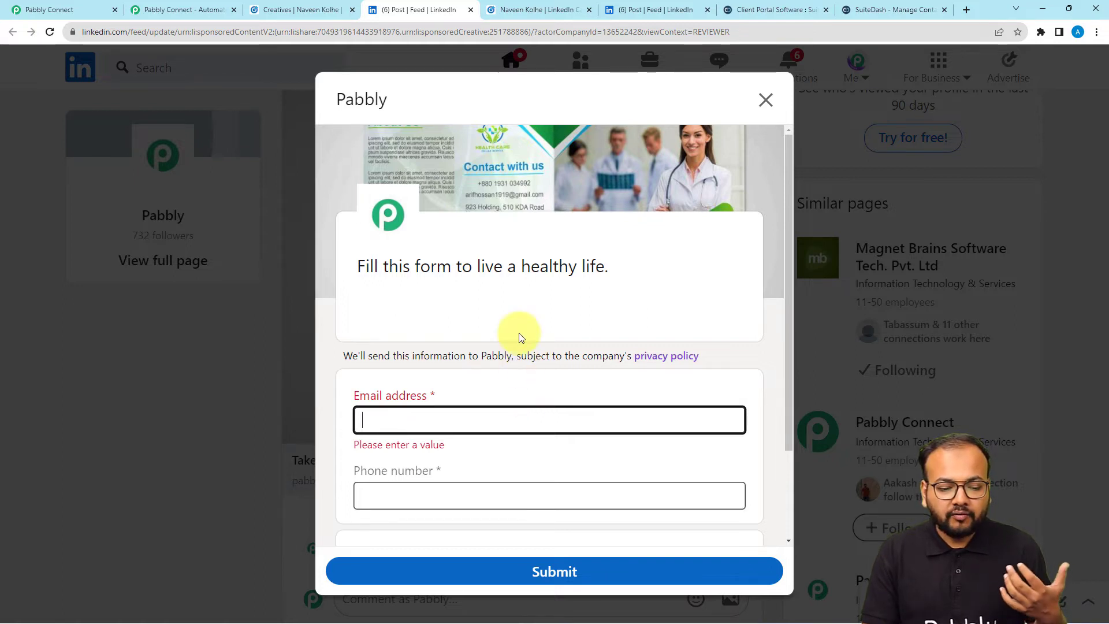
{"action": "scroll", "coordinate": [518, 334], "scroll_direction": "down", "scroll_amount": 2}
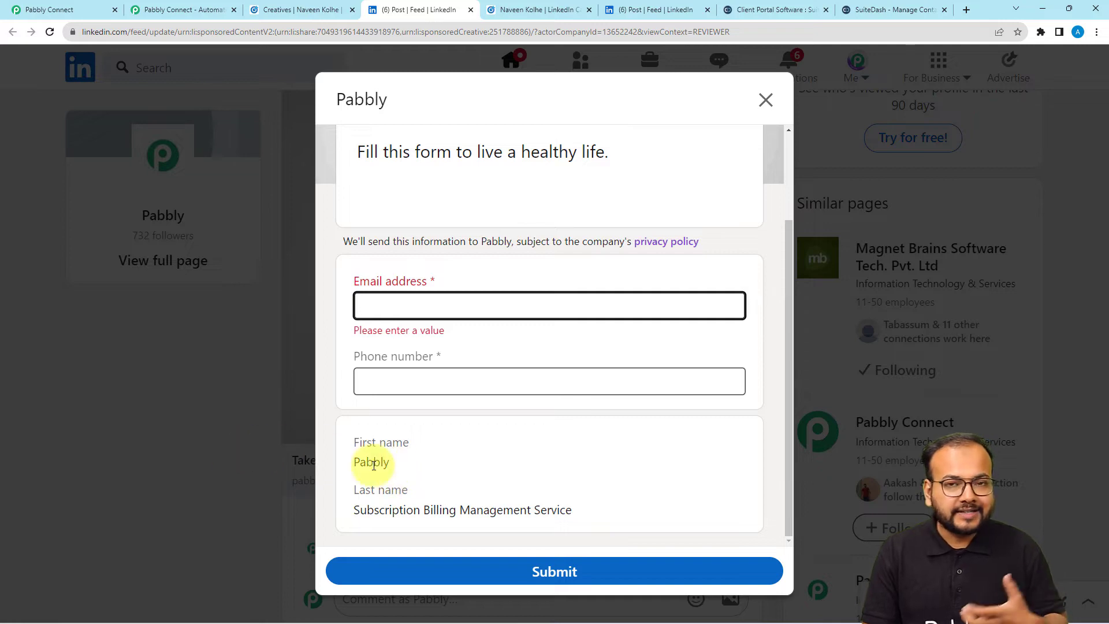
{"action": "left_click", "coordinate": [767, 101]}
Switch to Pabbly Connect and set the trigger's Lead Form to Health Care for Life, checking the name against the Lead Gen Forms list.
{"action": "left_click", "coordinate": [88, 6]}
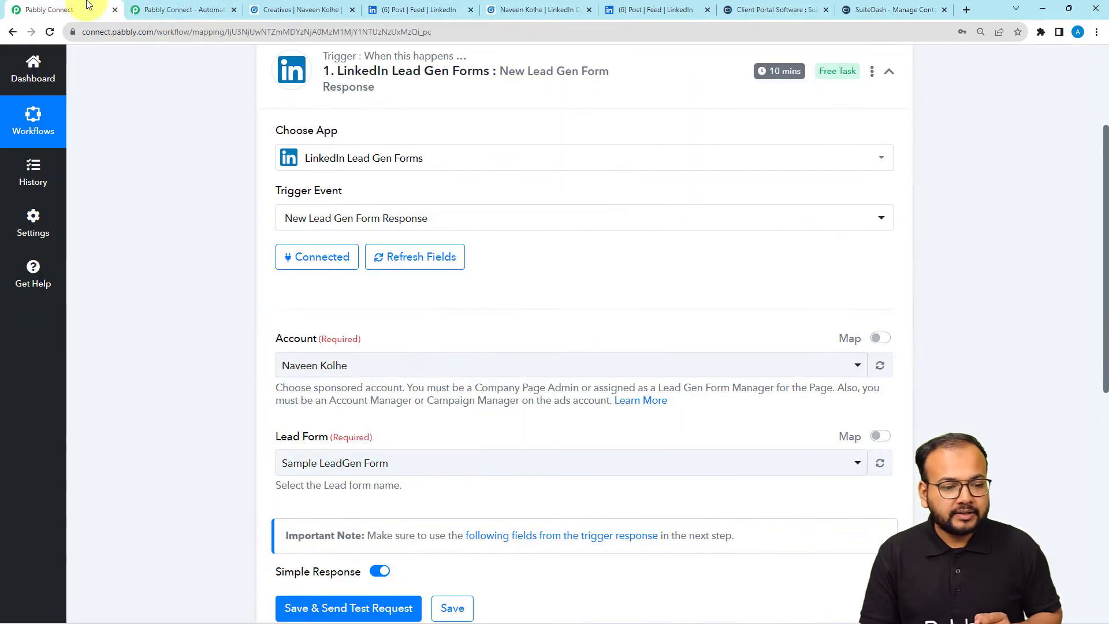
{"action": "scroll", "coordinate": [292, 361], "scroll_direction": "down", "scroll_amount": 3}
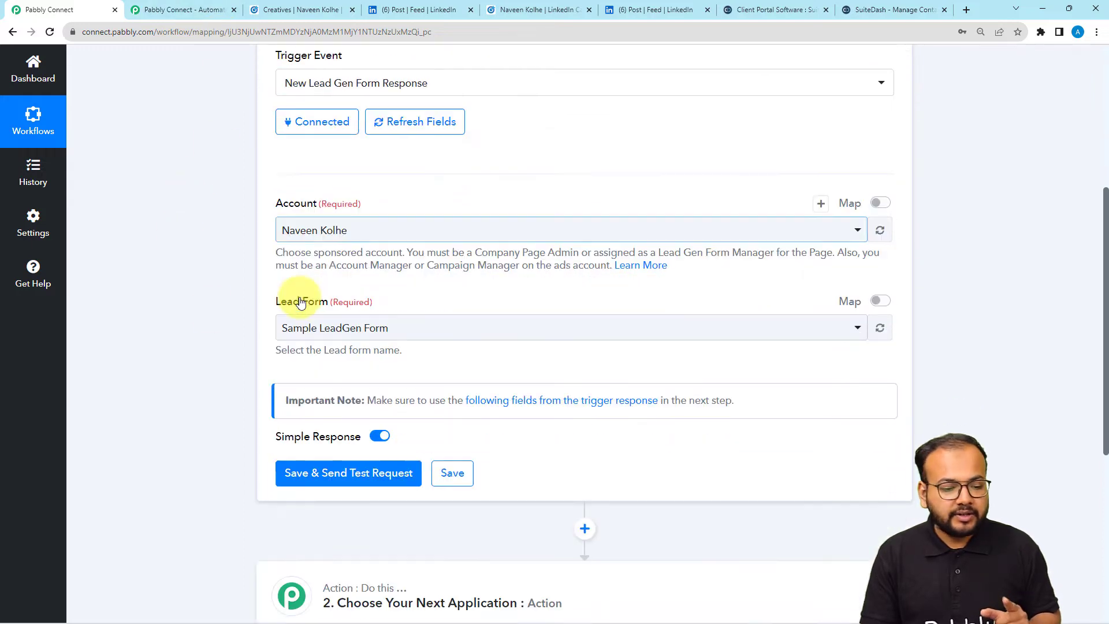
{"action": "scroll", "coordinate": [301, 304], "scroll_direction": "down", "scroll_amount": 1}
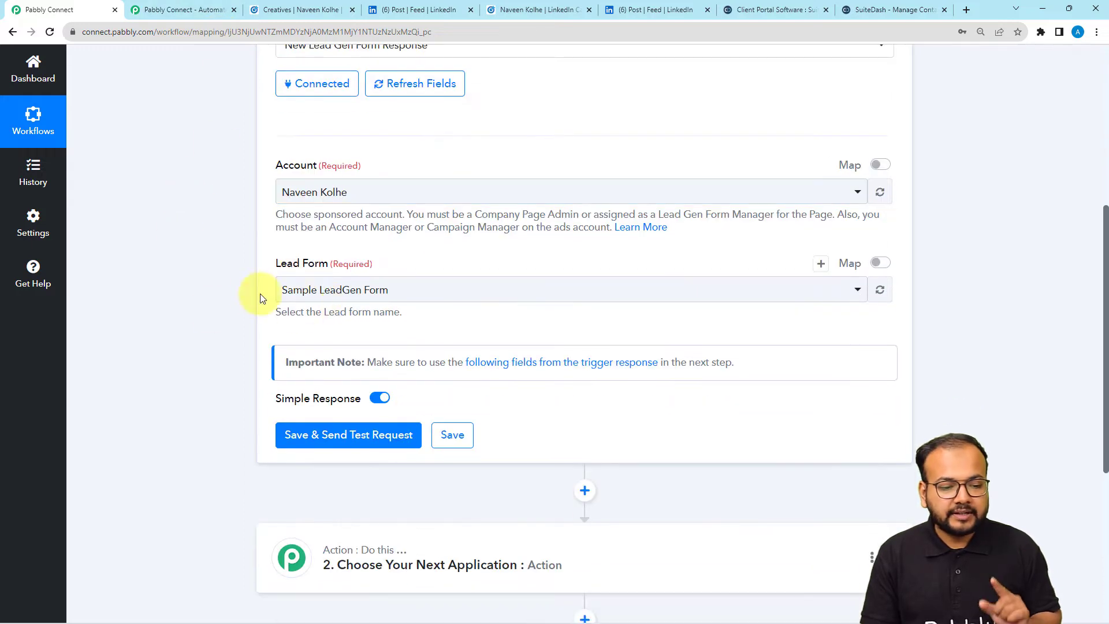
{"action": "left_click", "coordinate": [534, 19]}
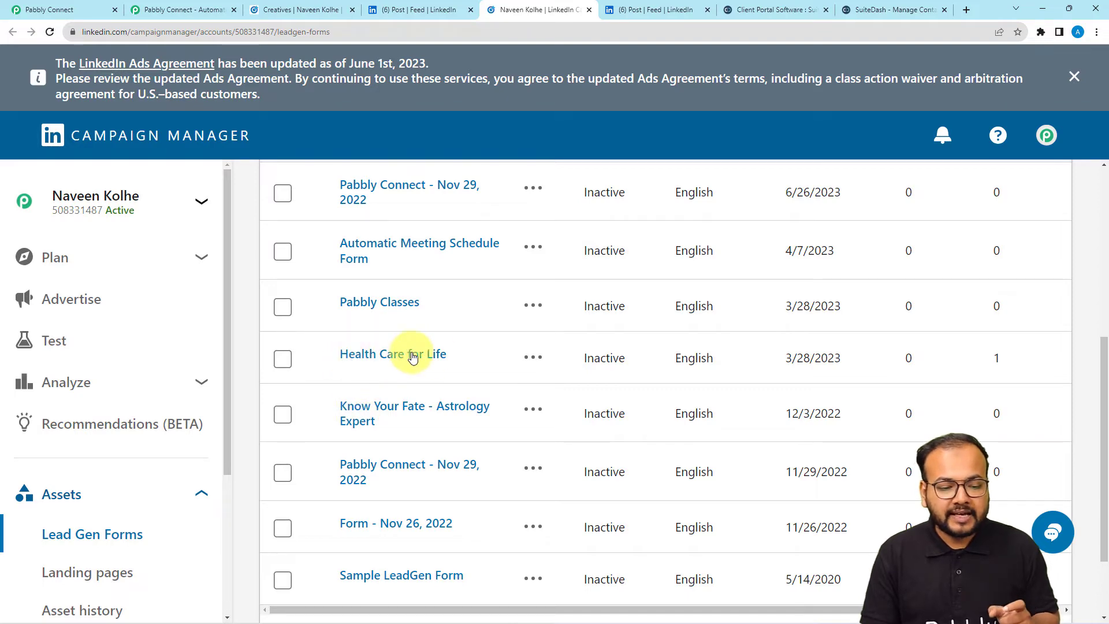
{"action": "left_click", "coordinate": [64, 9]}
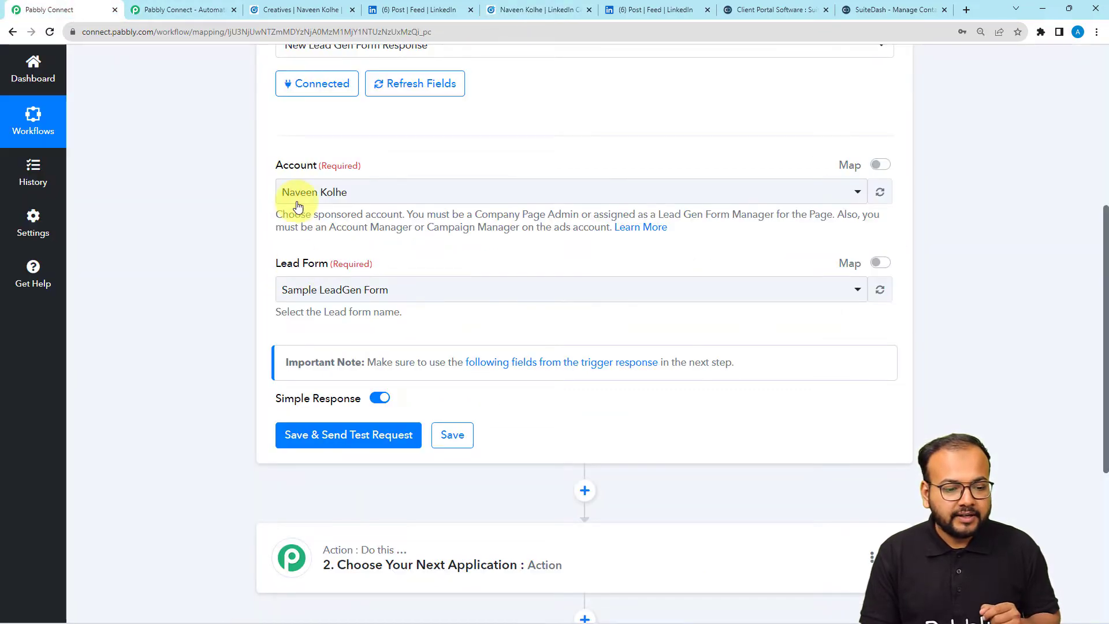
{"action": "left_click", "coordinate": [339, 289]}
{"action": "scroll", "coordinate": [339, 428], "scroll_direction": "down", "scroll_amount": 1}
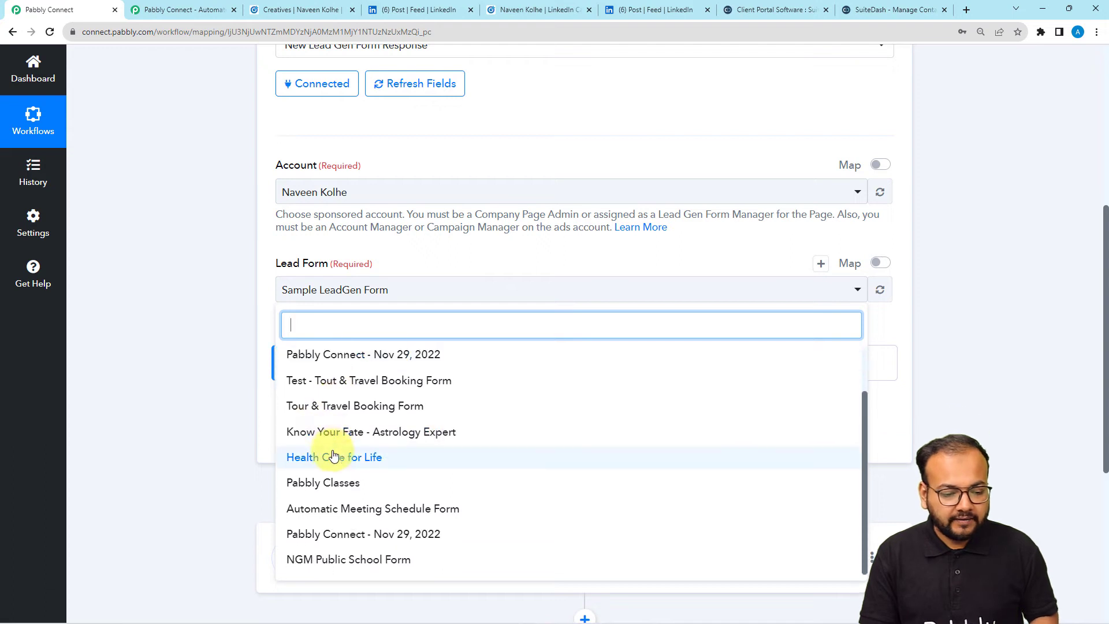
{"action": "left_click", "coordinate": [335, 457]}
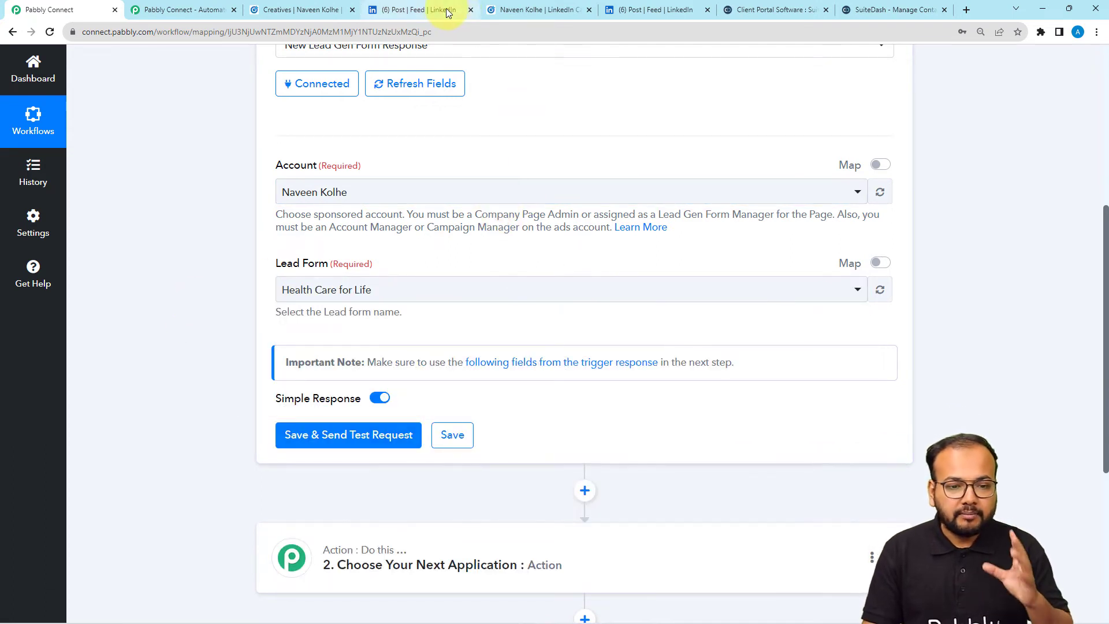
Switch to the LinkedIn health test ad post and submit its registration form with a test e-mail address and phone number.
{"action": "left_click", "coordinate": [526, 11]}
{"action": "left_click", "coordinate": [431, 10]}
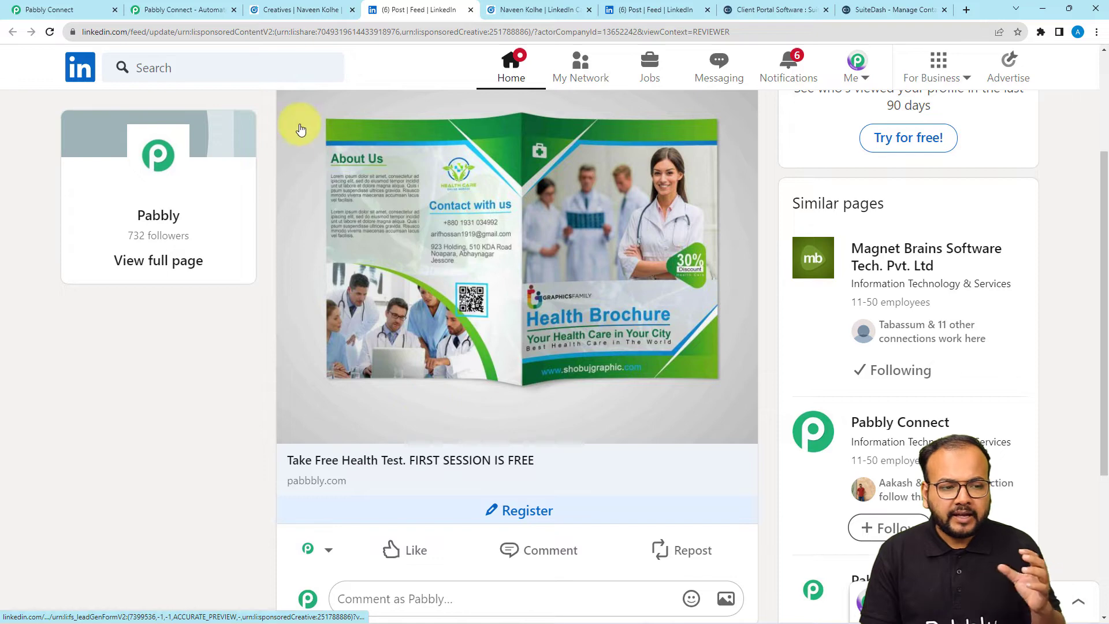
{"action": "left_click", "coordinate": [87, 7]}
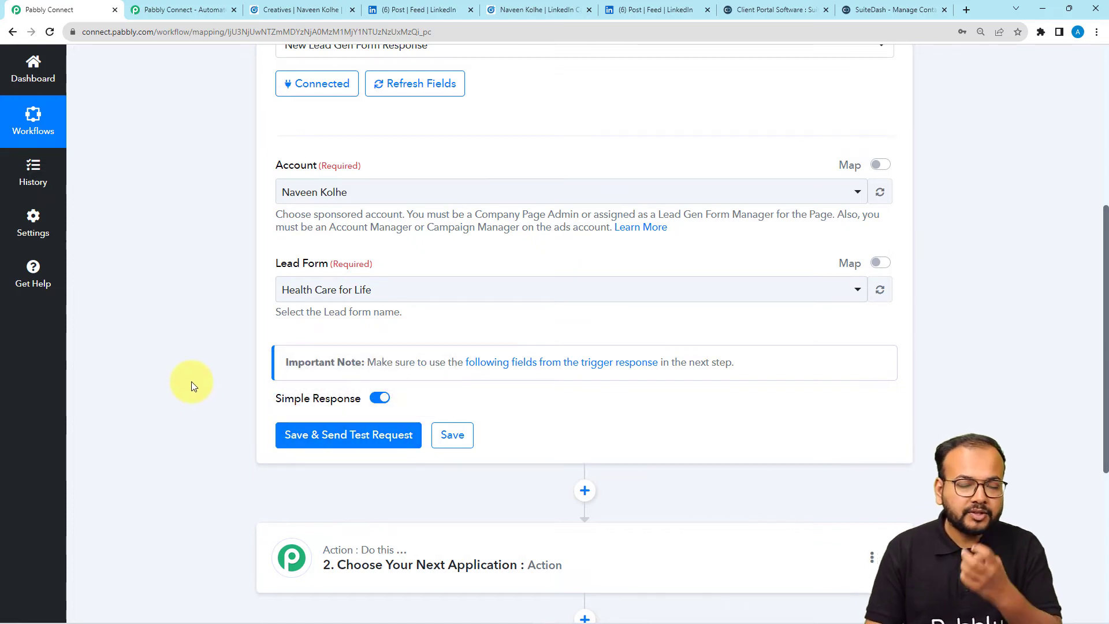
{"action": "left_click", "coordinate": [324, 9]}
{"action": "left_click", "coordinate": [416, 11]}
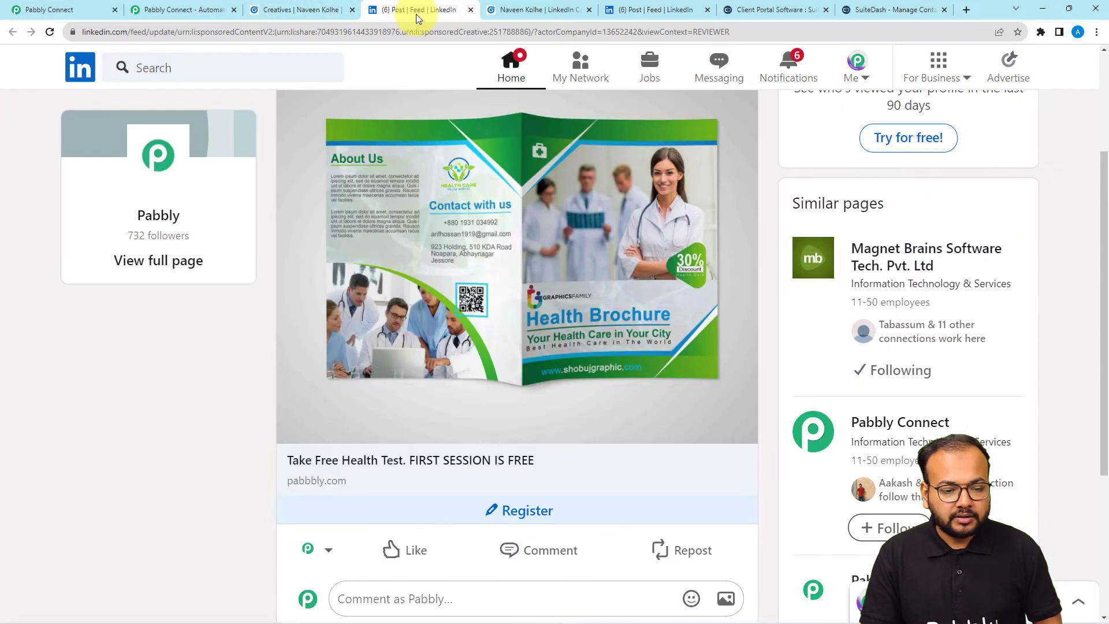
{"action": "left_click", "coordinate": [466, 515]}
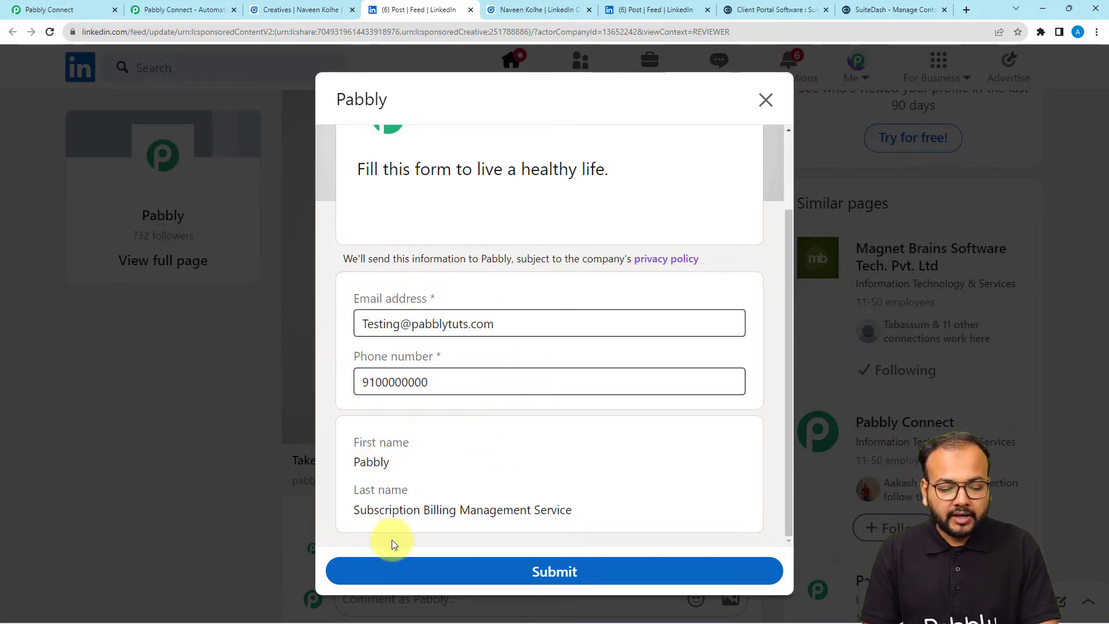
{"action": "left_click", "coordinate": [396, 571]}
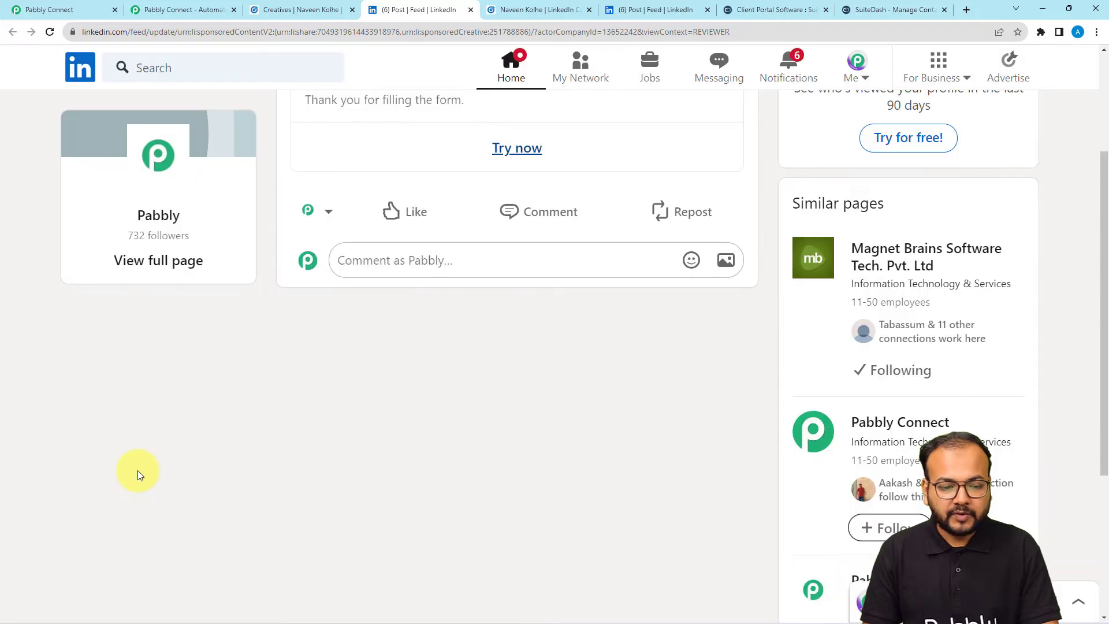
{"action": "scroll", "coordinate": [355, 546], "scroll_direction": "up", "scroll_amount": 2}
{"action": "scroll", "coordinate": [356, 546], "scroll_direction": "up", "scroll_amount": 1}
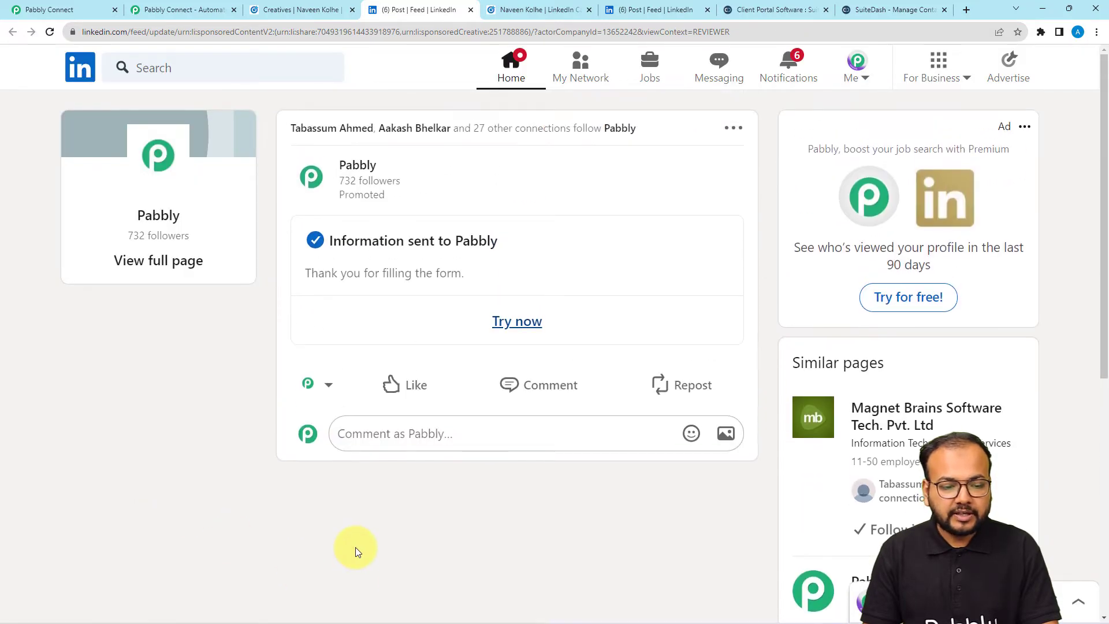
Switch to Pabbly Connect, save the trigger with a test request, and review the lead's question answers in the received response.
{"action": "left_click", "coordinate": [69, 10]}
{"action": "left_click", "coordinate": [349, 434]}
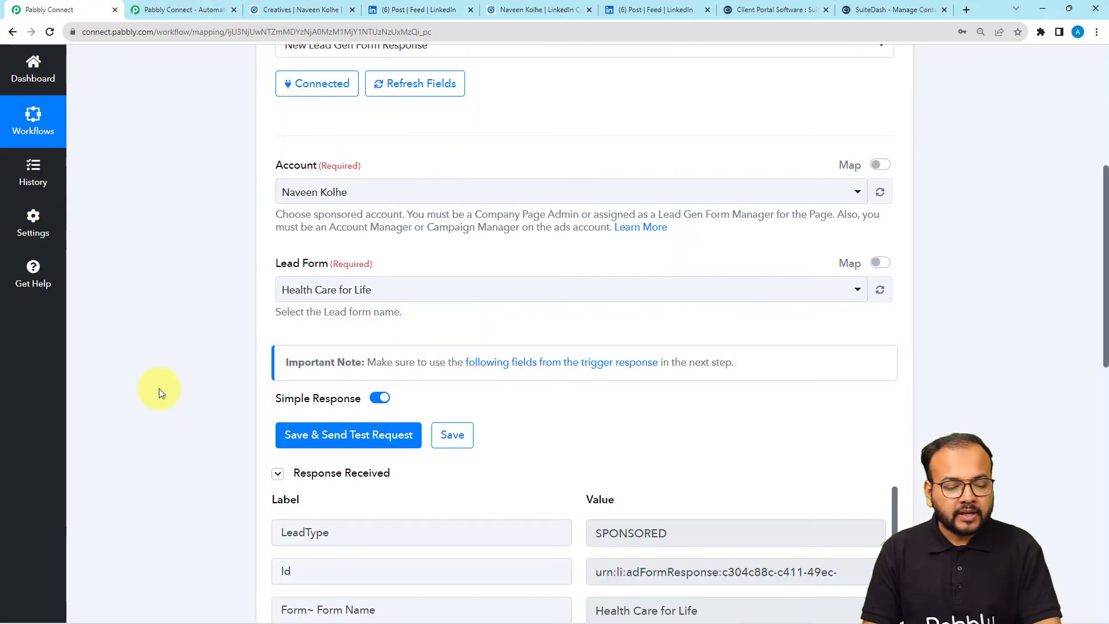
{"action": "scroll", "coordinate": [159, 388], "scroll_direction": "down", "scroll_amount": 3}
{"action": "scroll", "coordinate": [158, 388], "scroll_direction": "down", "scroll_amount": 3}
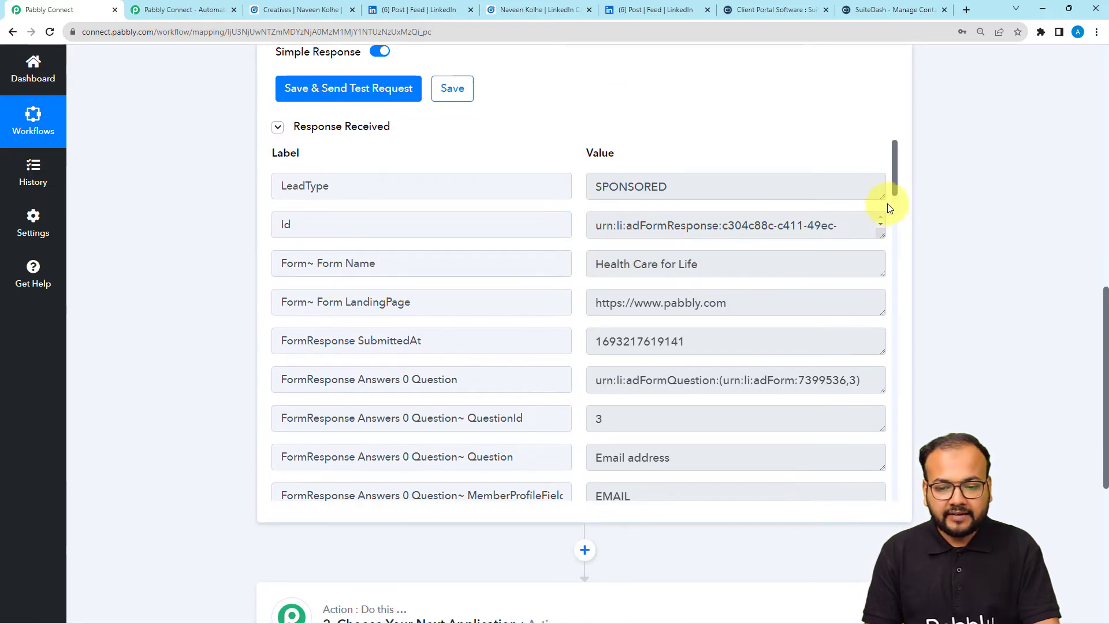
{"action": "left_click_drag", "start_coordinate": [896, 182], "coordinate": [911, 497]}
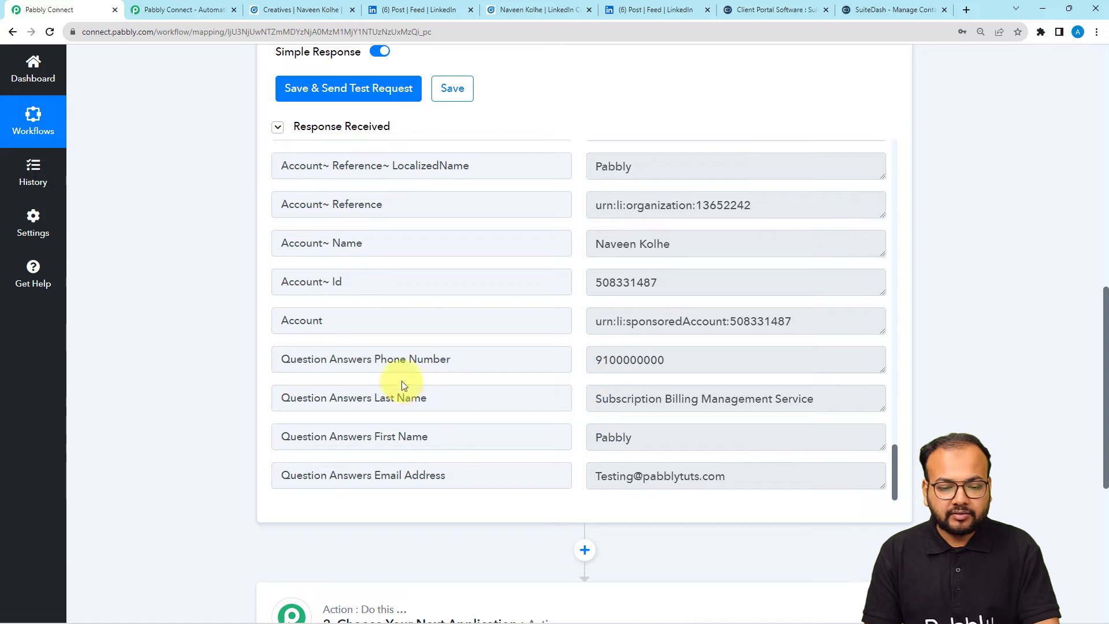
{"action": "scroll", "coordinate": [162, 334], "scroll_direction": "down", "scroll_amount": 5}
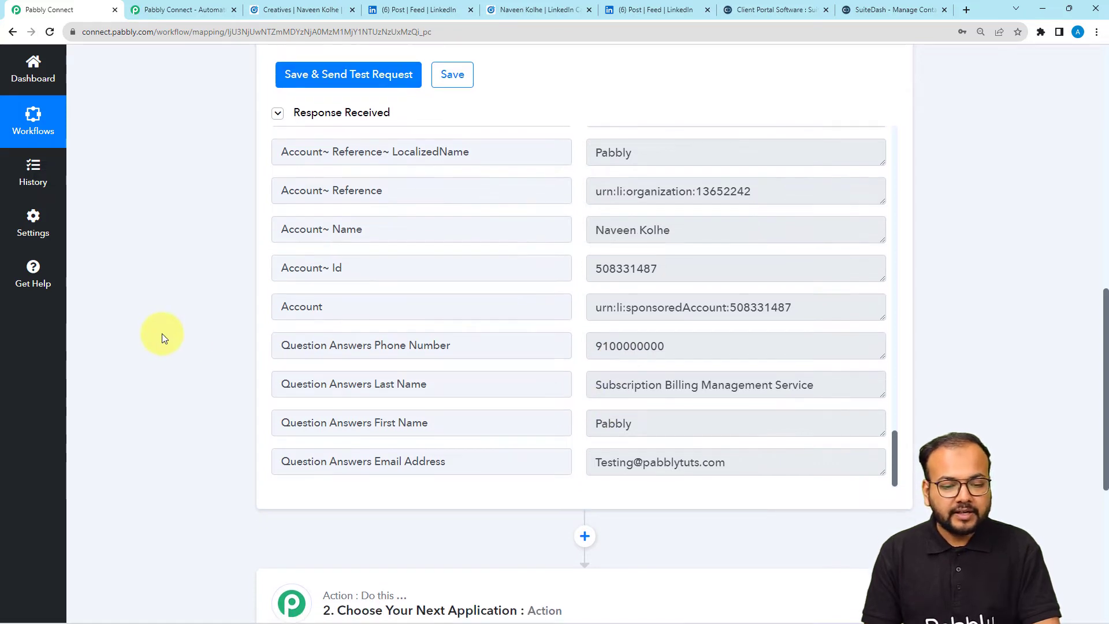
{"action": "scroll", "coordinate": [162, 334], "scroll_direction": "down", "scroll_amount": 2}
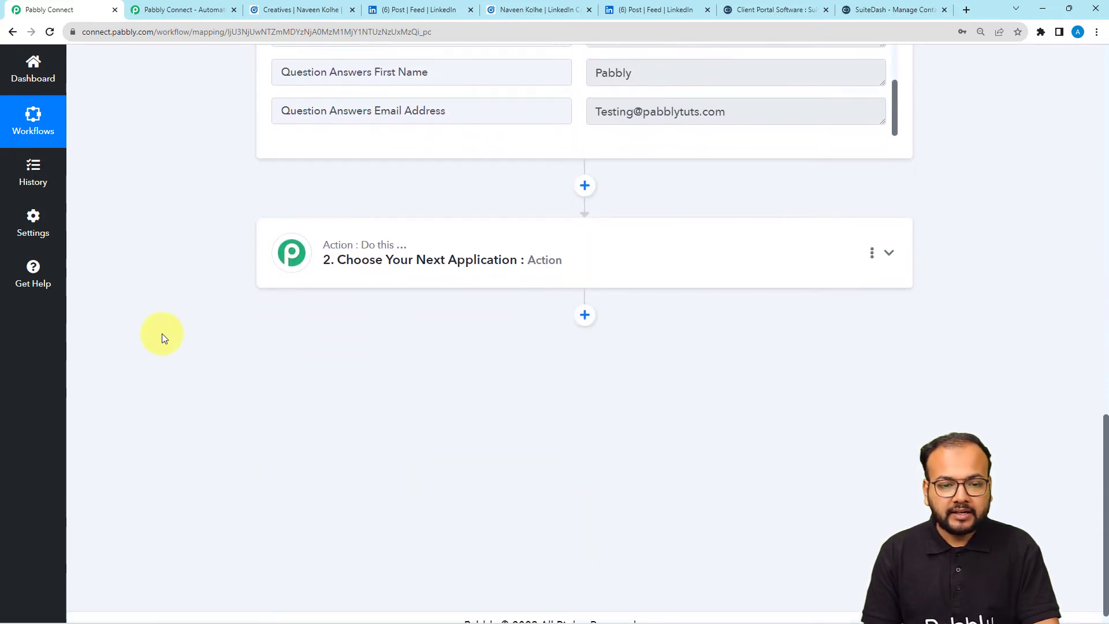
Set the second step's app to SuiteDash with the Create Contact event and start adding a new connection.
{"action": "left_click", "coordinate": [462, 264]}
{"action": "left_click", "coordinate": [421, 317]}
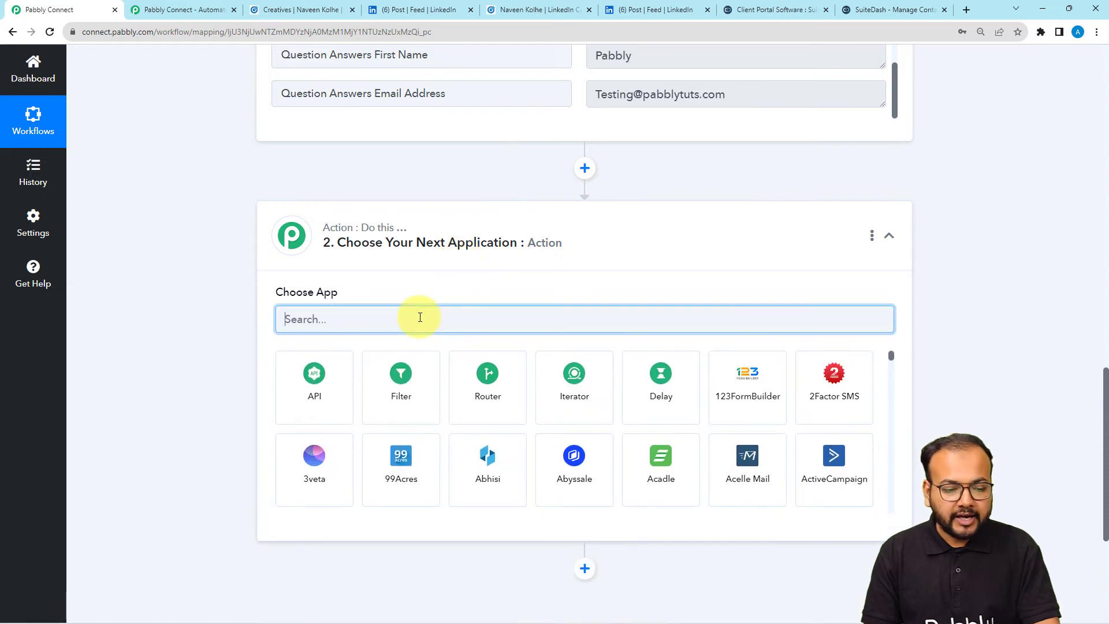
{"action": "type", "text": "suit"}
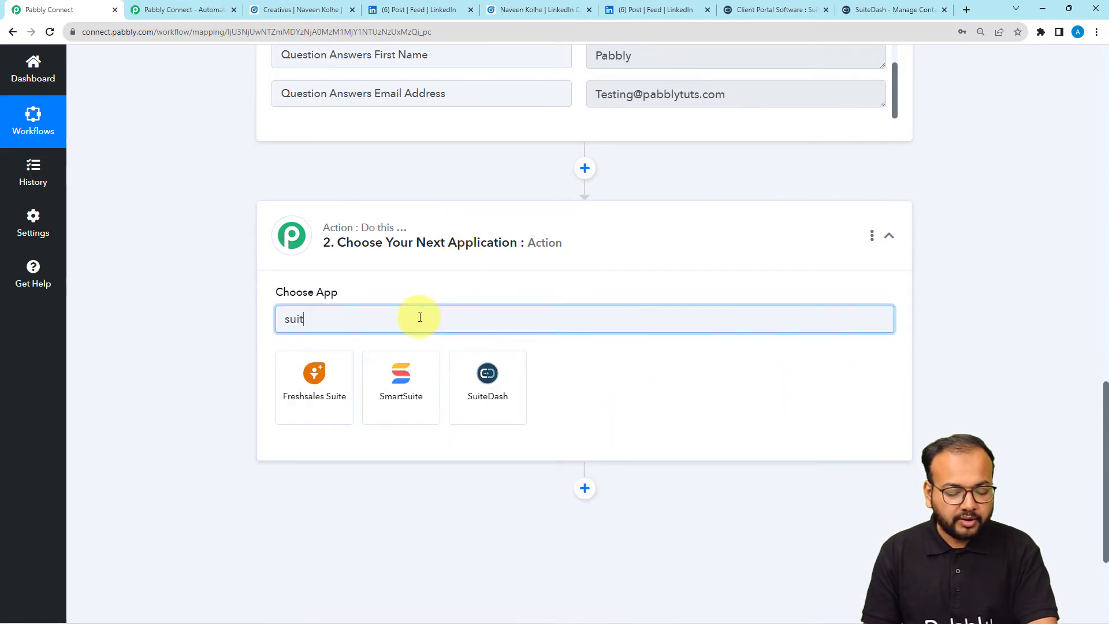
{"action": "type", "text": "ed"}
{"action": "left_click", "coordinate": [315, 383]}
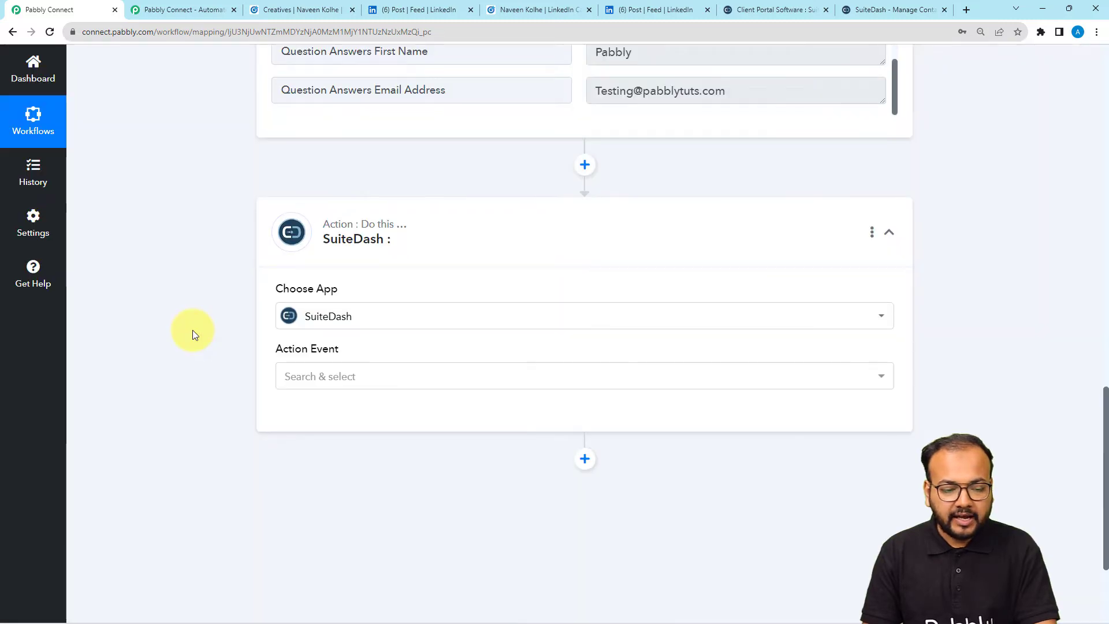
{"action": "left_click", "coordinate": [347, 282]}
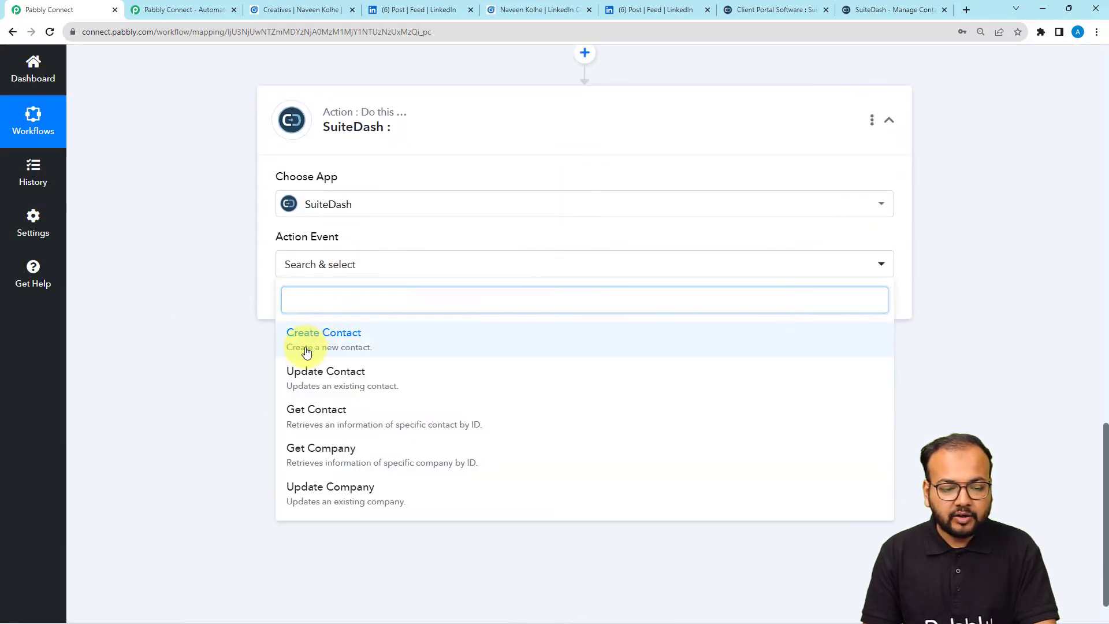
{"action": "left_click", "coordinate": [306, 348]}
{"action": "left_click", "coordinate": [307, 306]}
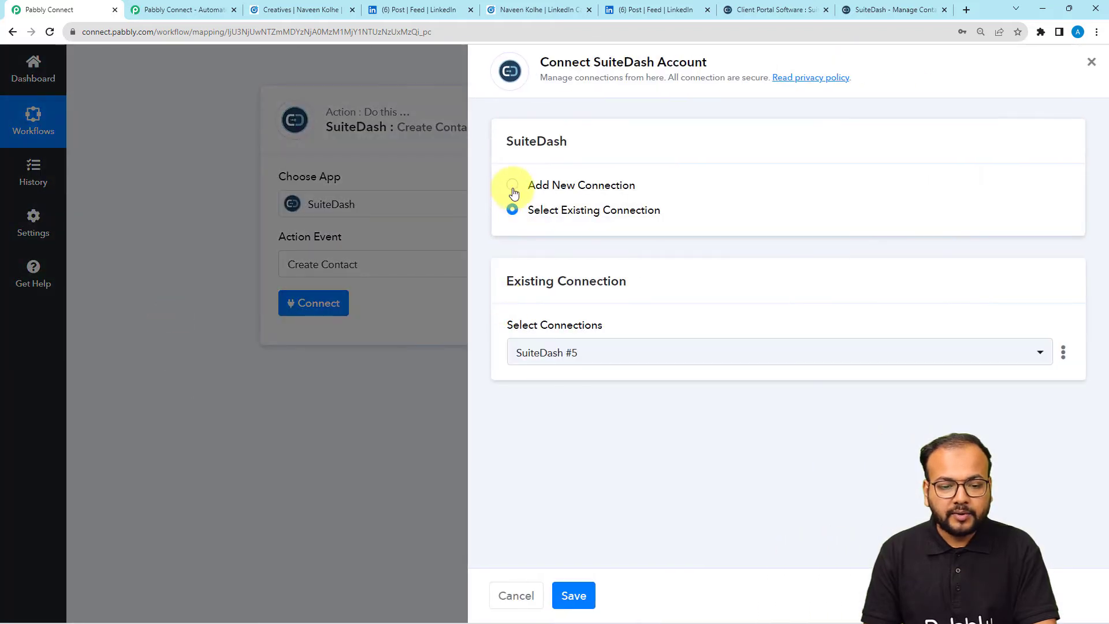
{"action": "left_click", "coordinate": [513, 186]}
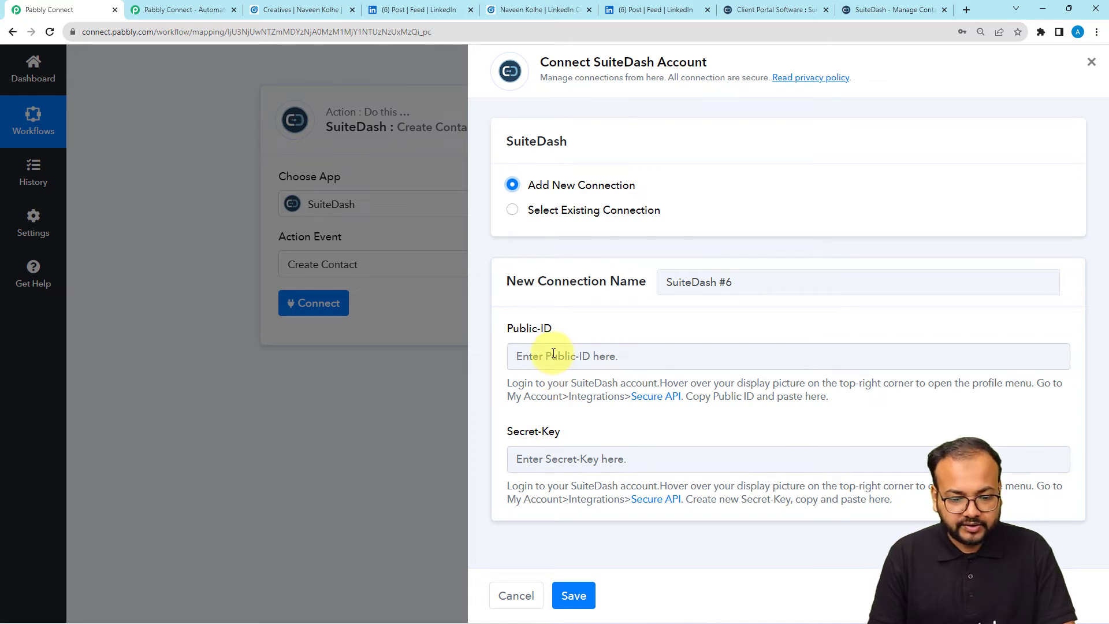
Switch to SuiteDash and copy the Public ID from the Secure API page of the account's Integrations settings.
{"action": "left_click", "coordinate": [873, 7]}
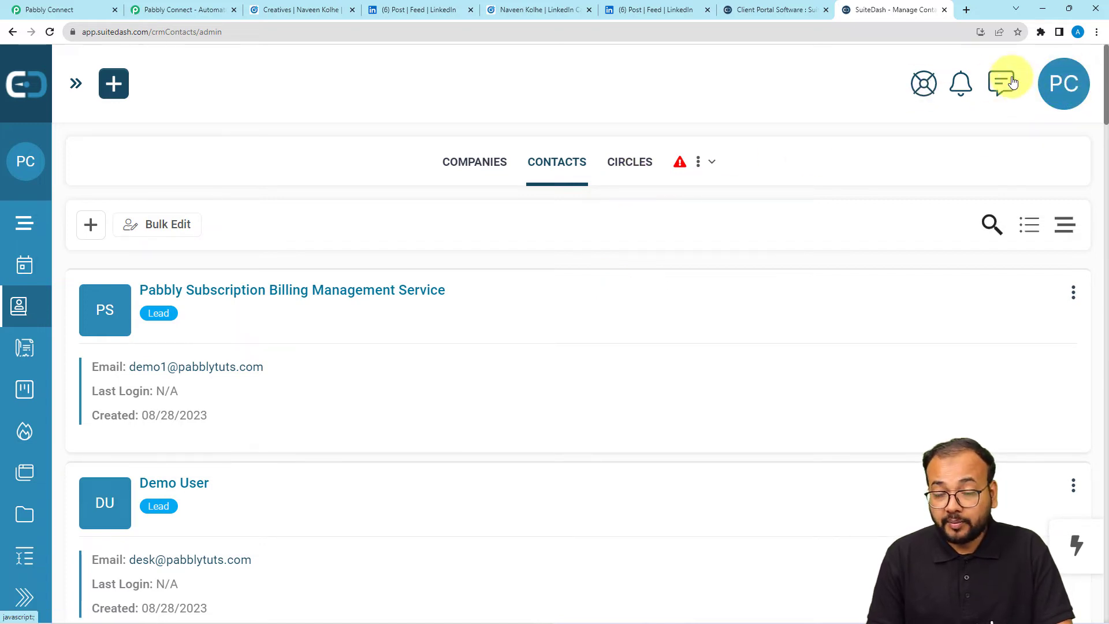
{"action": "left_click", "coordinate": [1065, 103]}
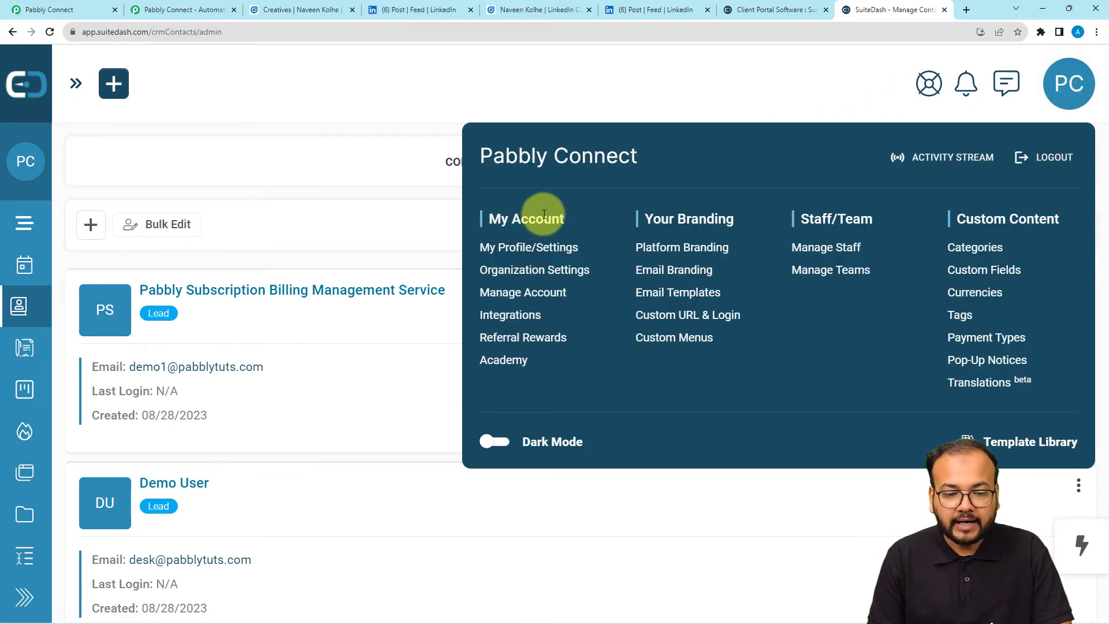
{"action": "left_click", "coordinate": [511, 316]}
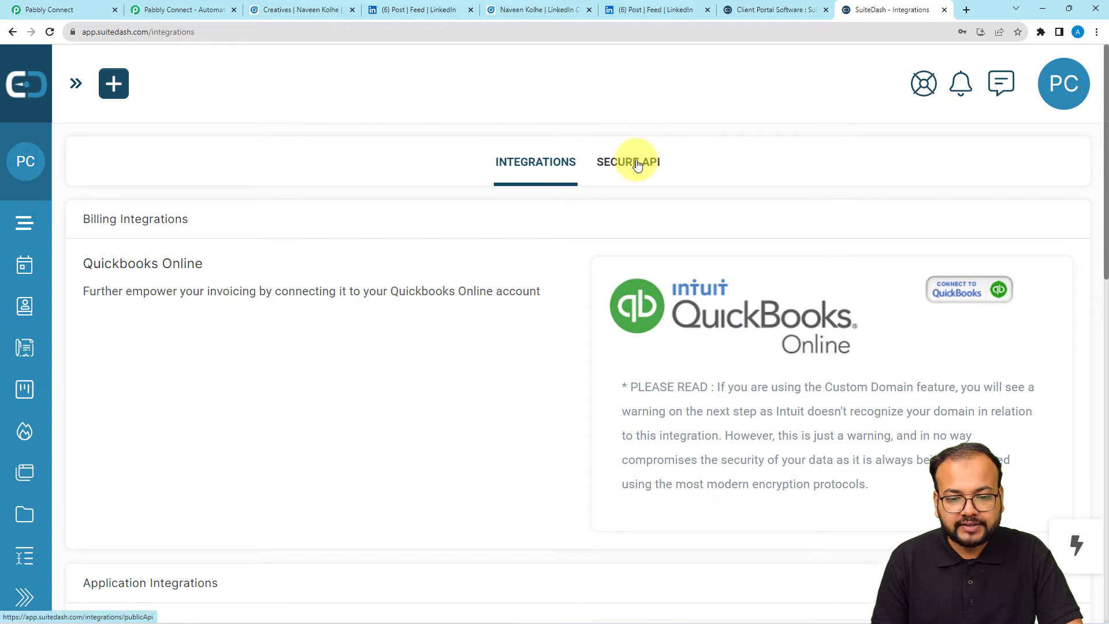
{"action": "left_click", "coordinate": [616, 172]}
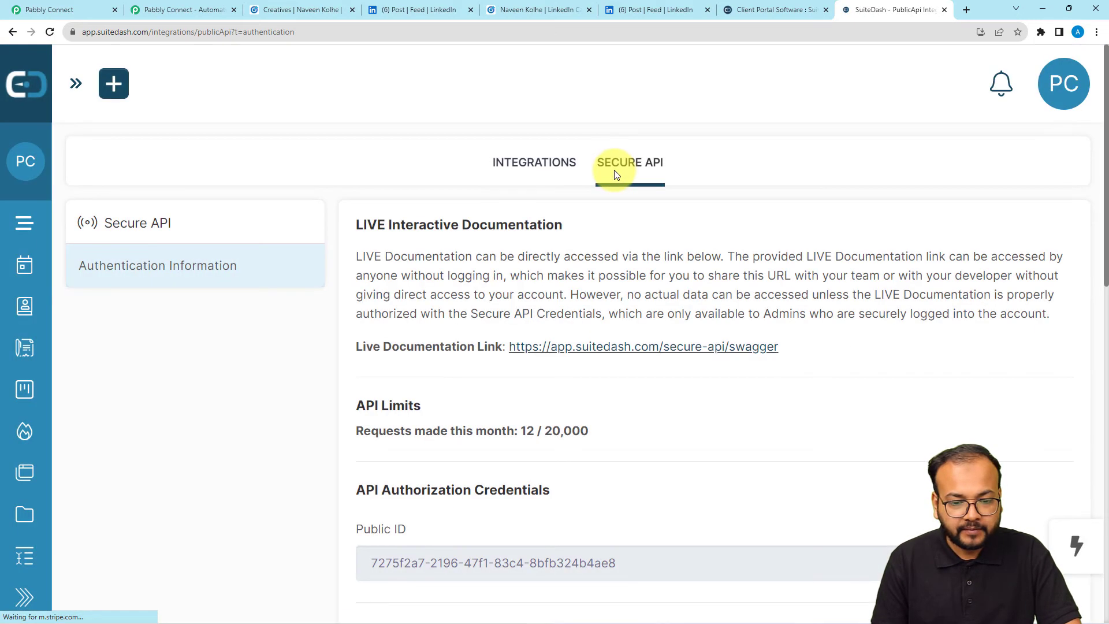
{"action": "scroll", "coordinate": [616, 173], "scroll_direction": "down", "scroll_amount": 4}
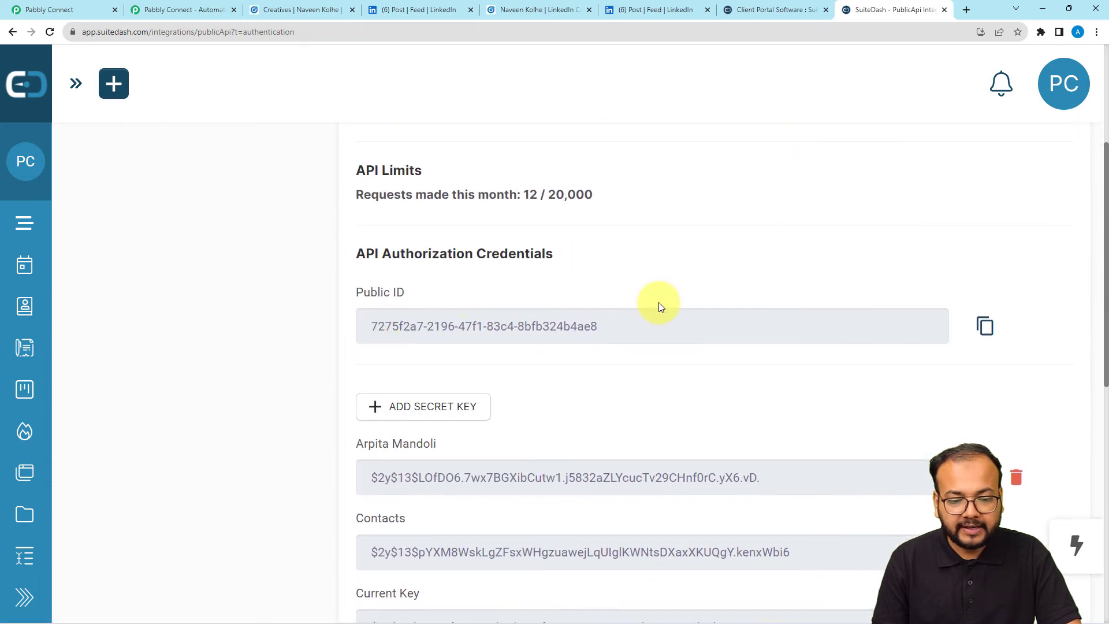
{"action": "left_click", "coordinate": [984, 326]}
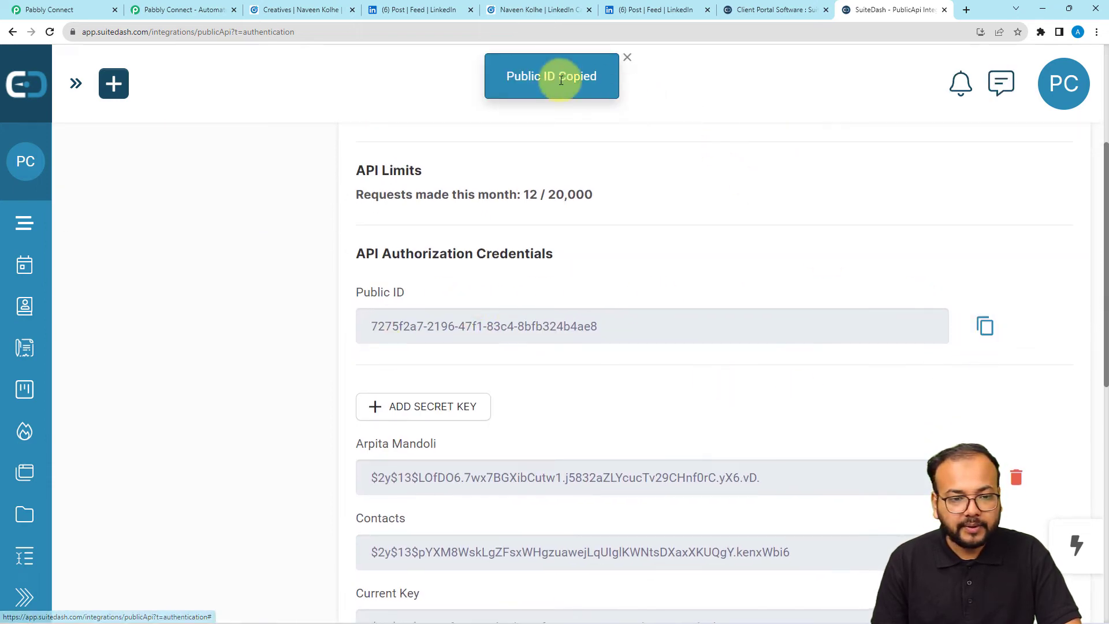
Switch to Pabbly Connect and paste the Public ID into the new SuiteDash connection.
{"action": "right_click", "coordinate": [79, 4]}
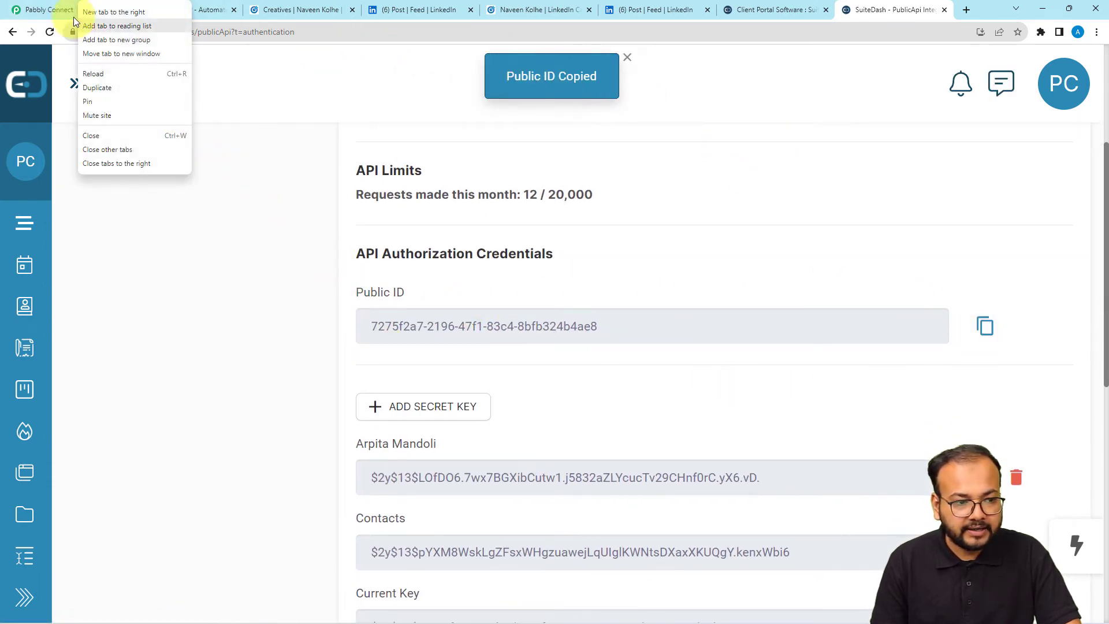
{"action": "left_click", "coordinate": [51, 11]}
{"action": "right_click", "coordinate": [554, 357]}
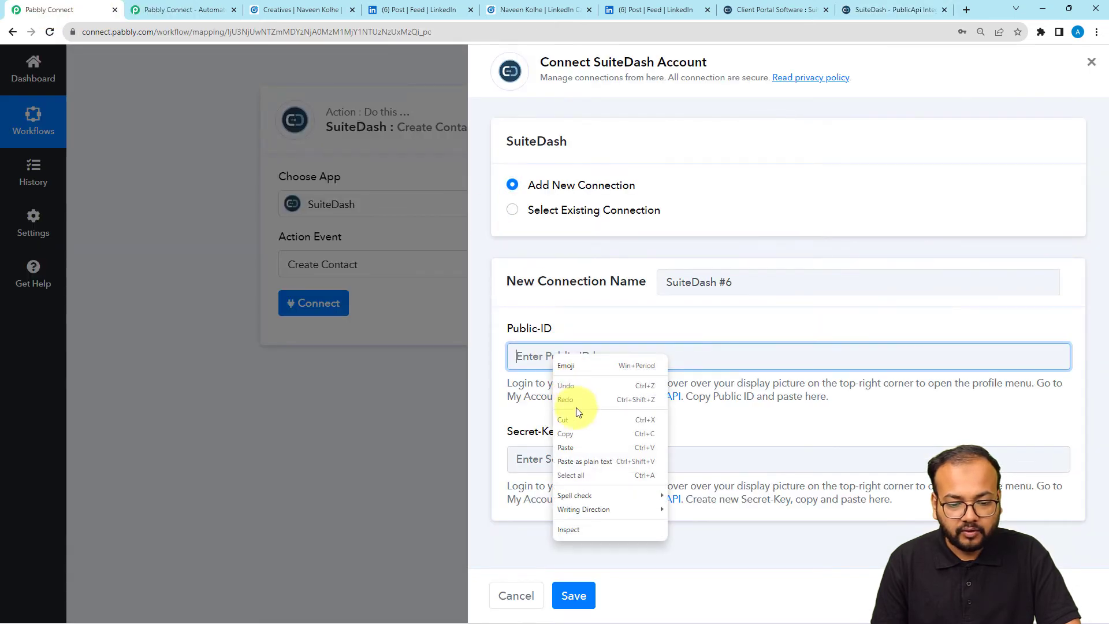
{"action": "left_click", "coordinate": [580, 449]}
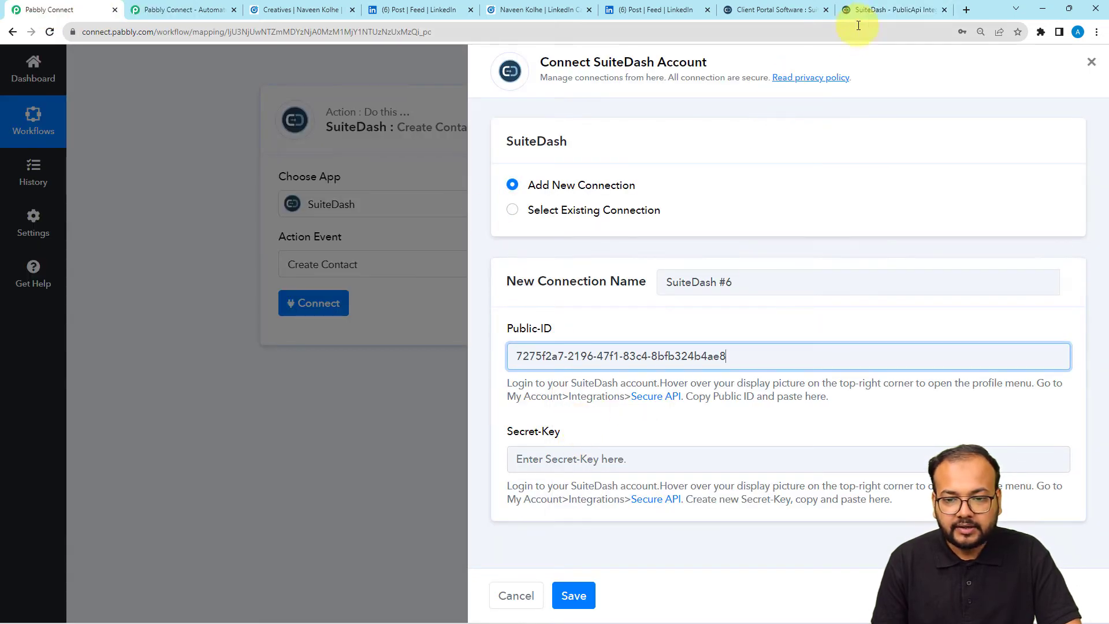
Switch to SuiteDash, view the Add Secret Key form without saving, and copy the existing secret key named Contacts.
{"action": "left_click", "coordinate": [874, 10]}
{"action": "scroll", "coordinate": [676, 300], "scroll_direction": "down", "scroll_amount": 2}
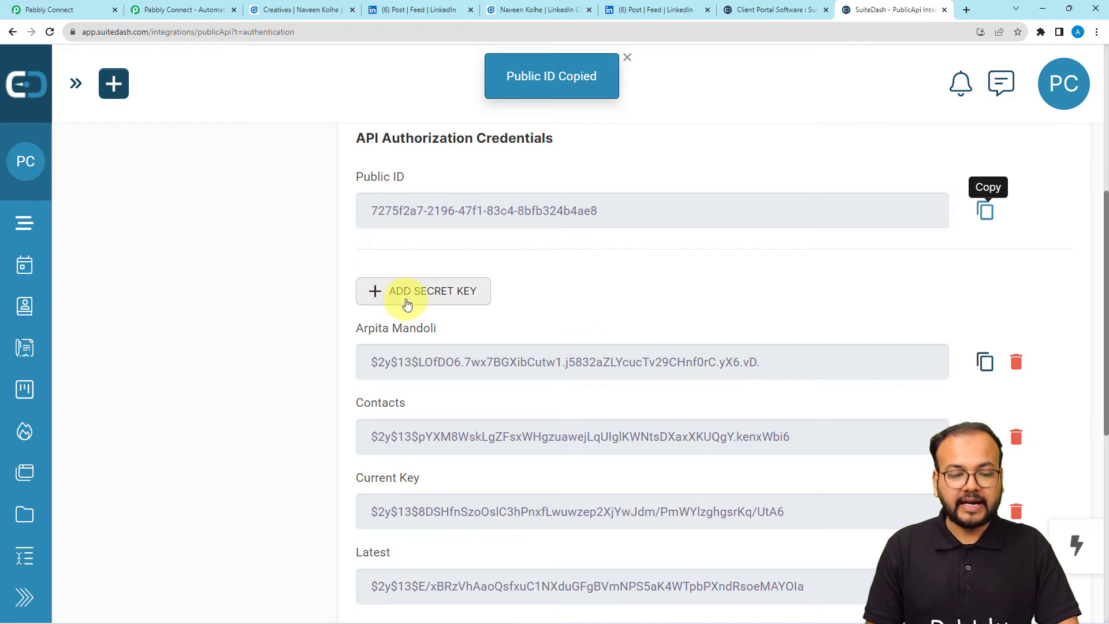
{"action": "left_click", "coordinate": [437, 298]}
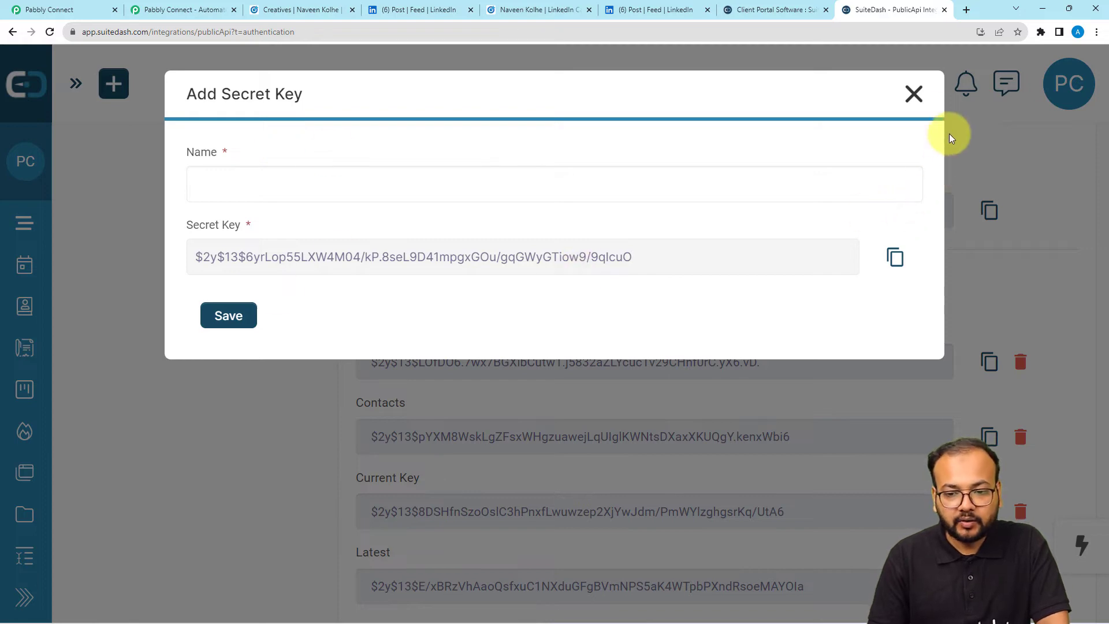
{"action": "left_click", "coordinate": [913, 94]}
{"action": "scroll", "coordinate": [285, 385], "scroll_direction": "down", "scroll_amount": 2}
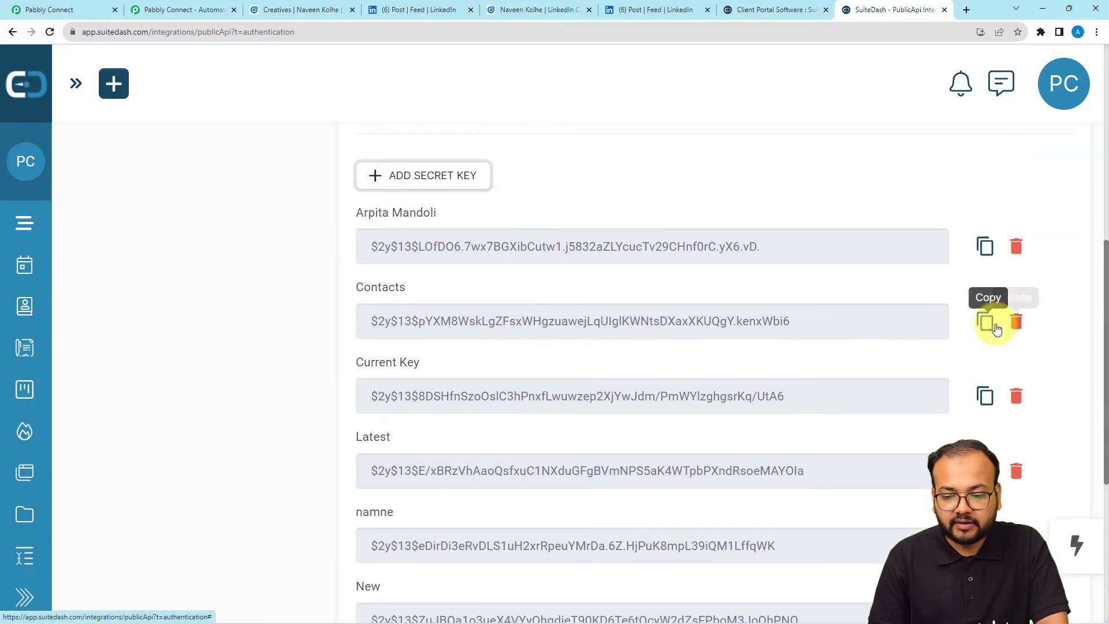
{"action": "left_click", "coordinate": [987, 322]}
Switch to Pabbly Connect, paste the secret key into the new SuiteDash connection, and save the connection.
{"action": "left_click", "coordinate": [70, 10]}
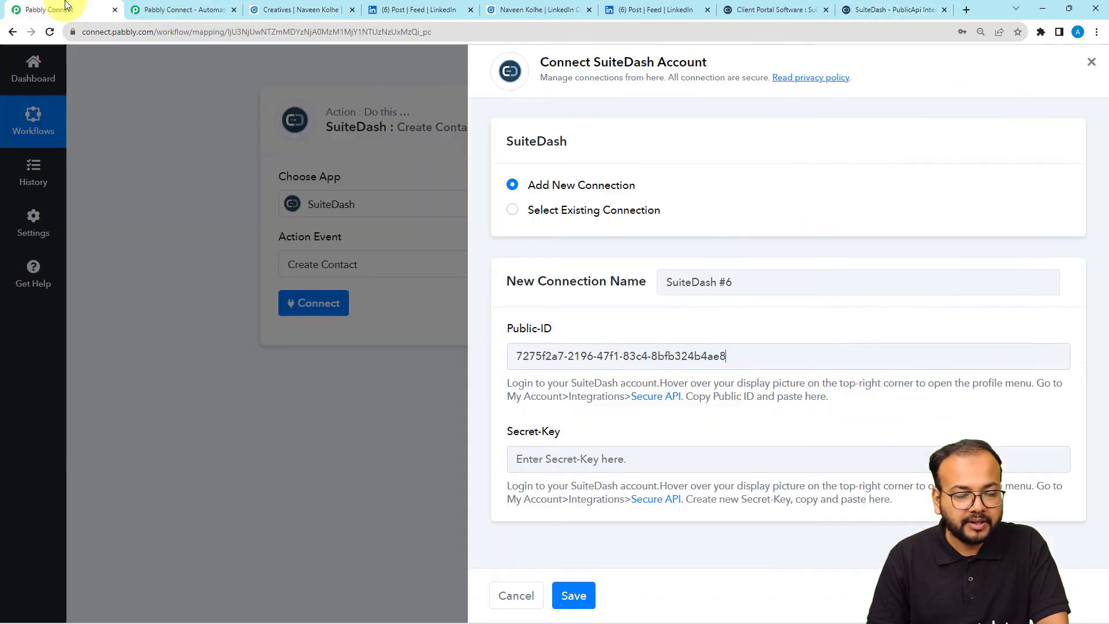
{"action": "right_click", "coordinate": [545, 463]}
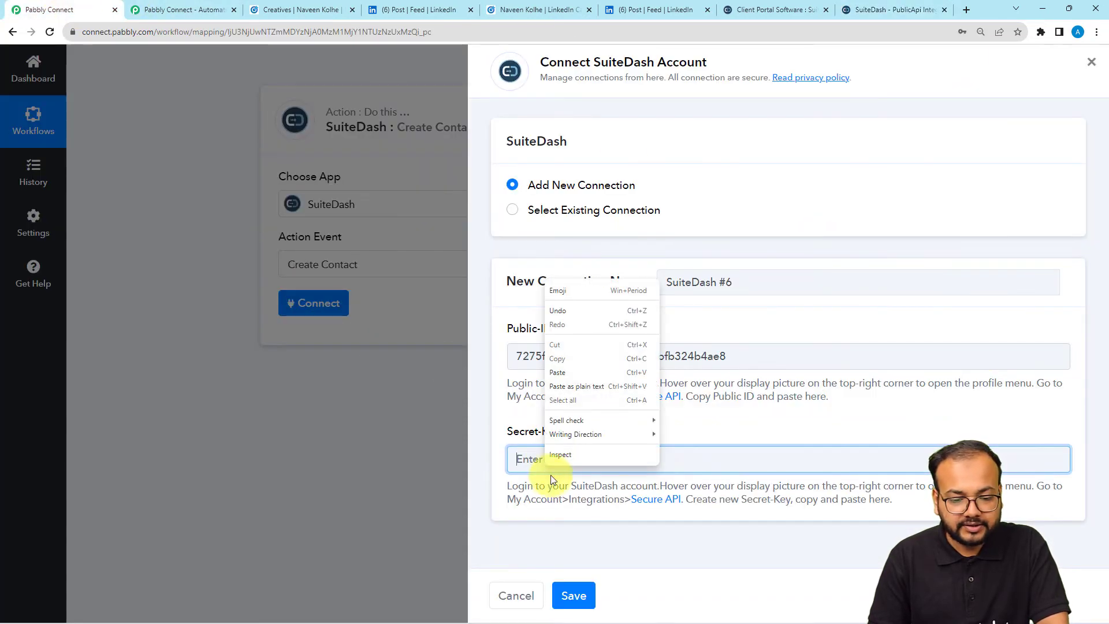
{"action": "left_click", "coordinate": [571, 370]}
{"action": "key", "text": "Return"}
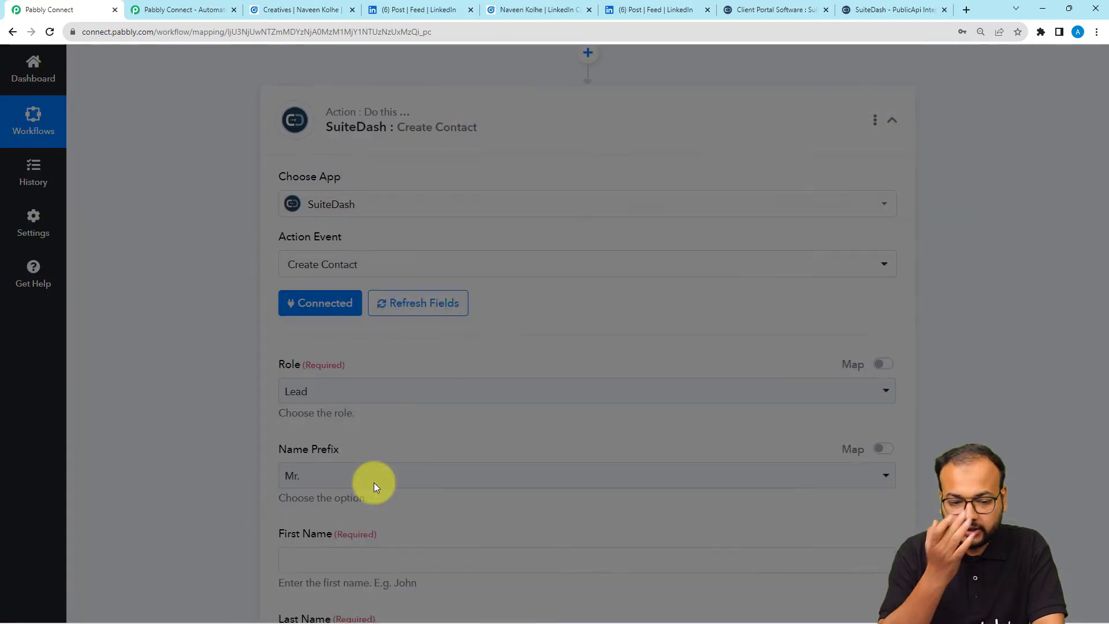
Set the Role of the SuiteDash contact to Lead.
{"action": "scroll", "coordinate": [231, 322], "scroll_direction": "down", "scroll_amount": 3}
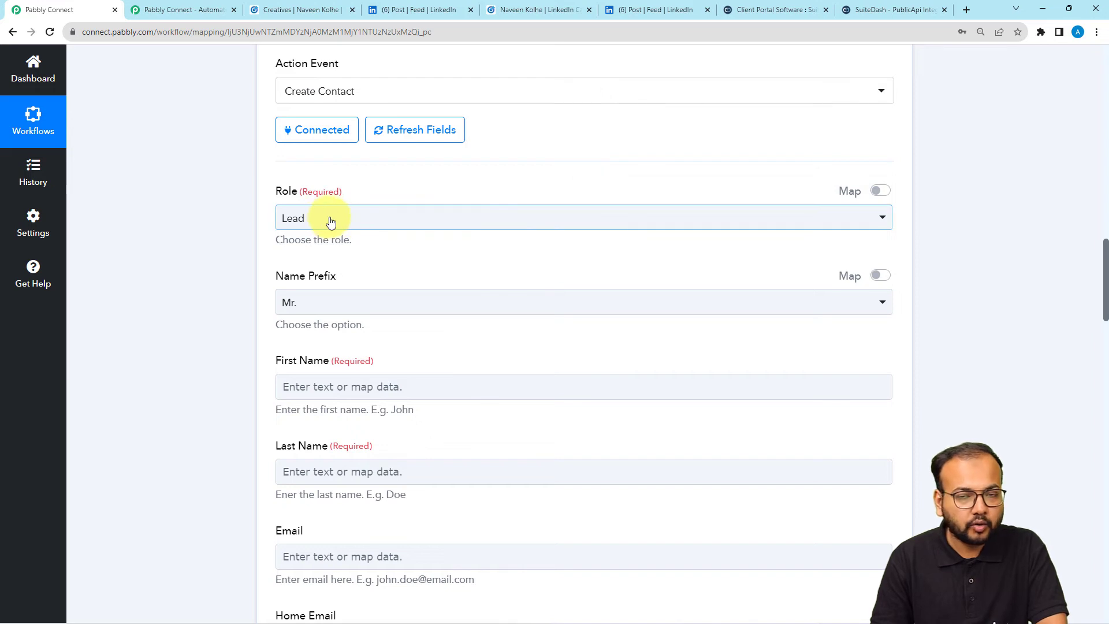
{"action": "left_click", "coordinate": [330, 223]}
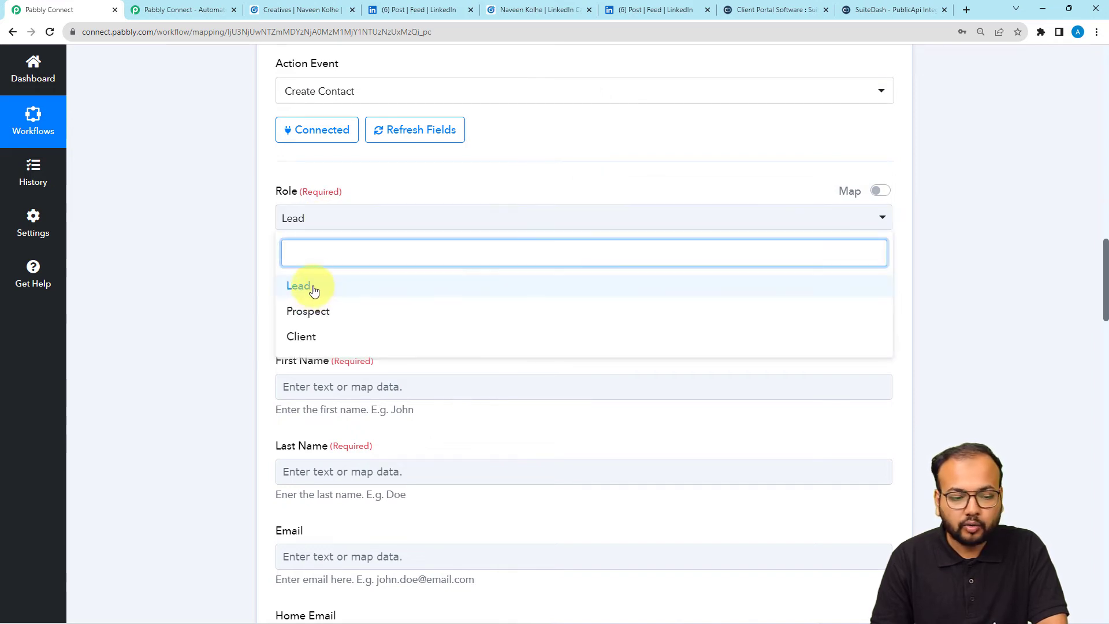
{"action": "left_click", "coordinate": [309, 286]}
Review the Name Prefix options, enable mapping for Name Prefix, and clear its value so it is empty.
{"action": "scroll", "coordinate": [331, 218], "scroll_direction": "down", "scroll_amount": 2}
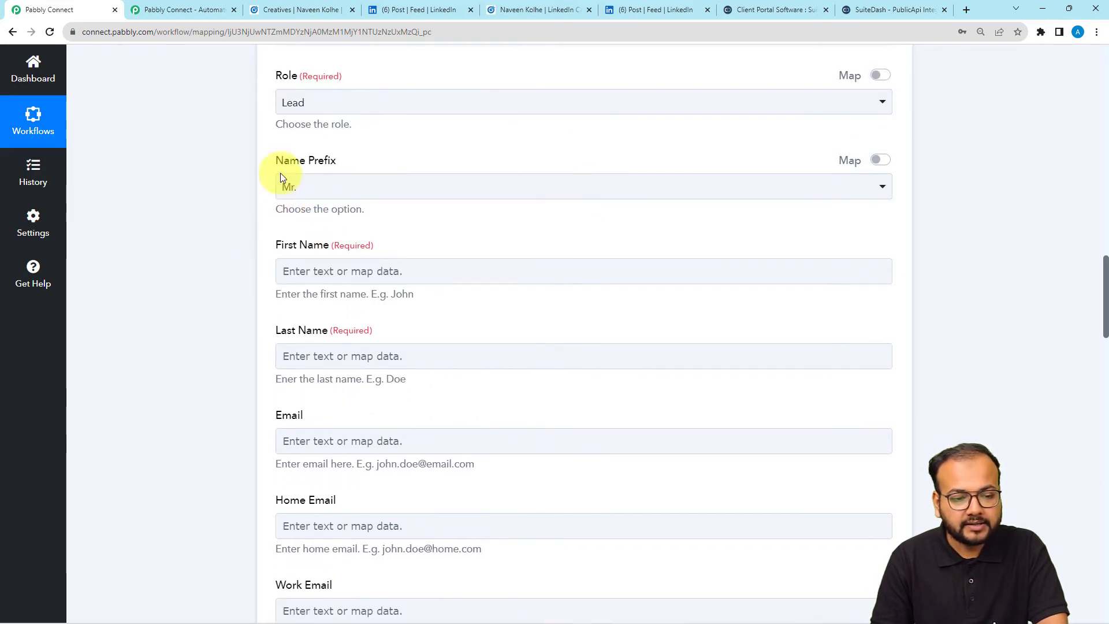
{"action": "left_click", "coordinate": [373, 196]}
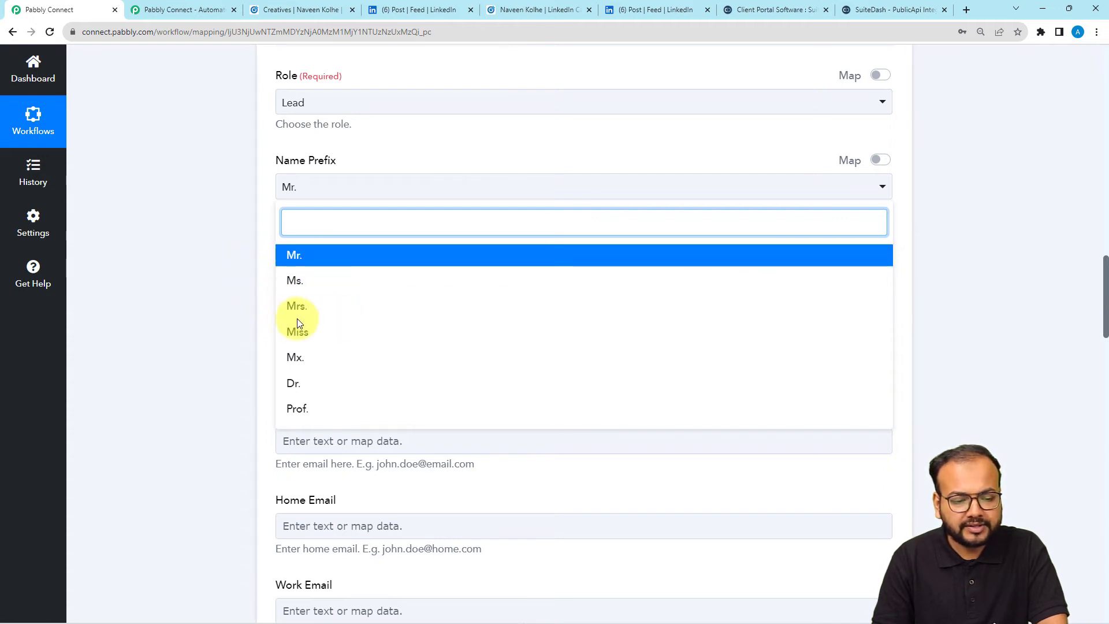
{"action": "left_click", "coordinate": [873, 159]}
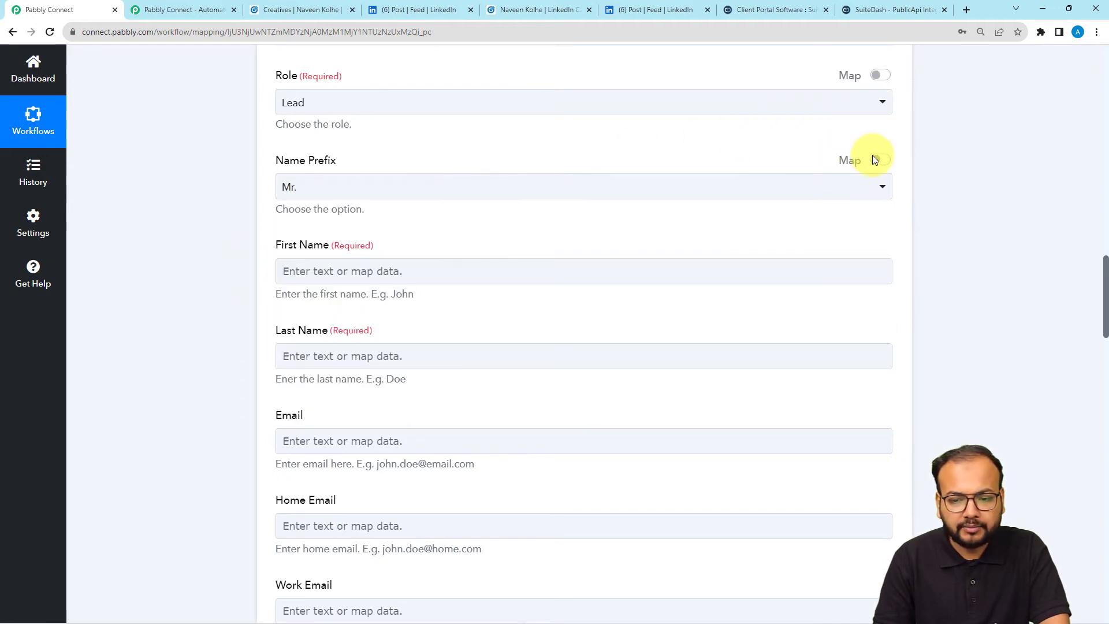
{"action": "left_click", "coordinate": [879, 159]}
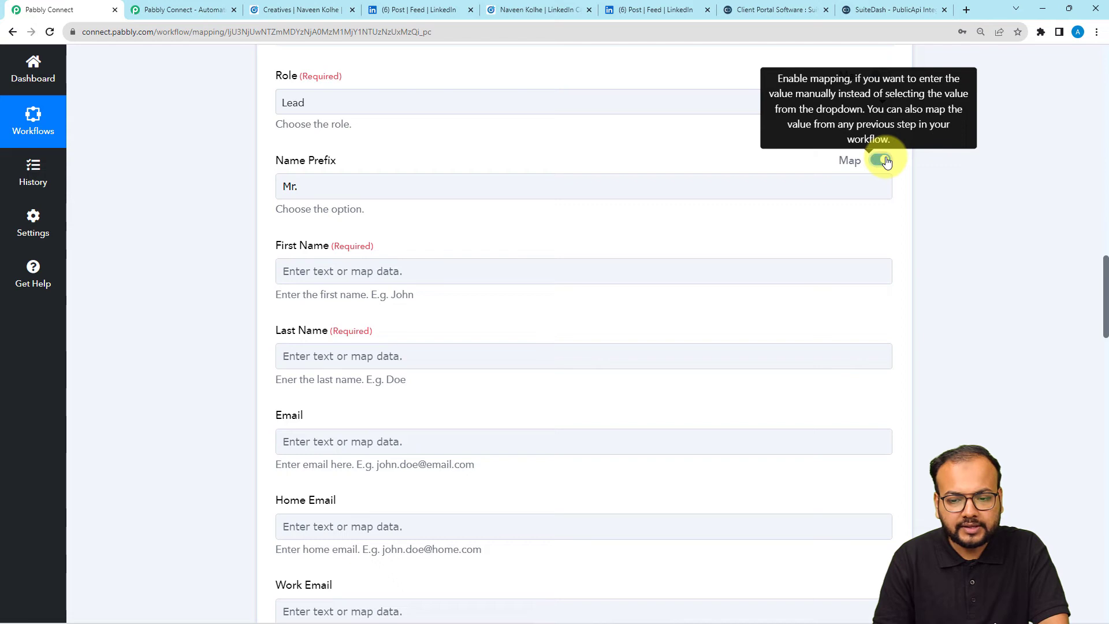
{"action": "left_click", "coordinate": [390, 187]}
{"action": "key", "text": "BackSpace"}
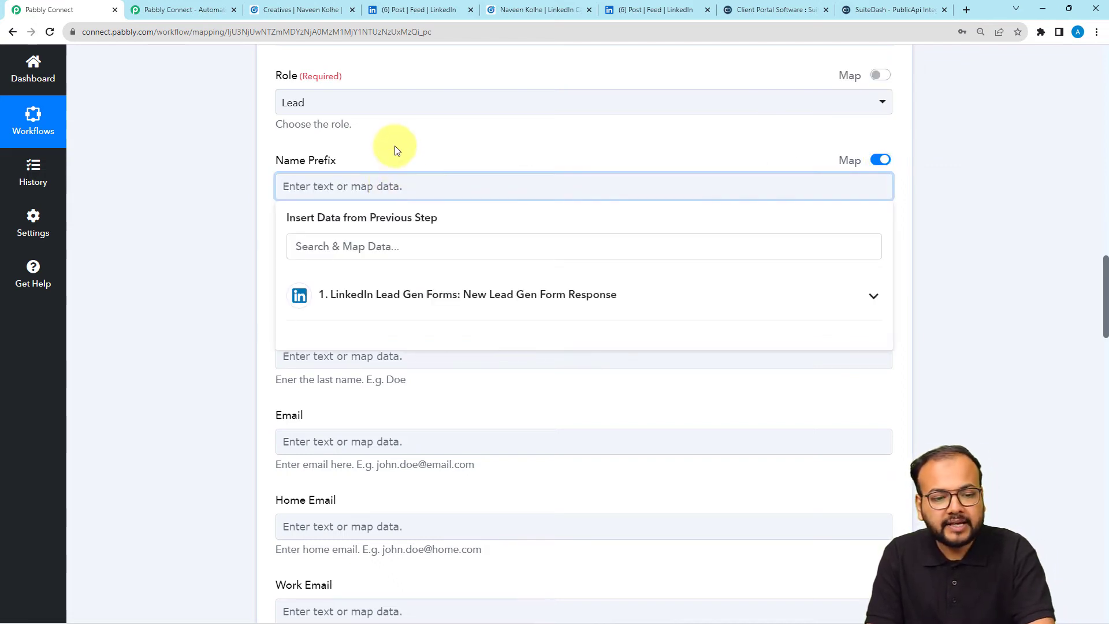
{"action": "left_click", "coordinate": [393, 147]}
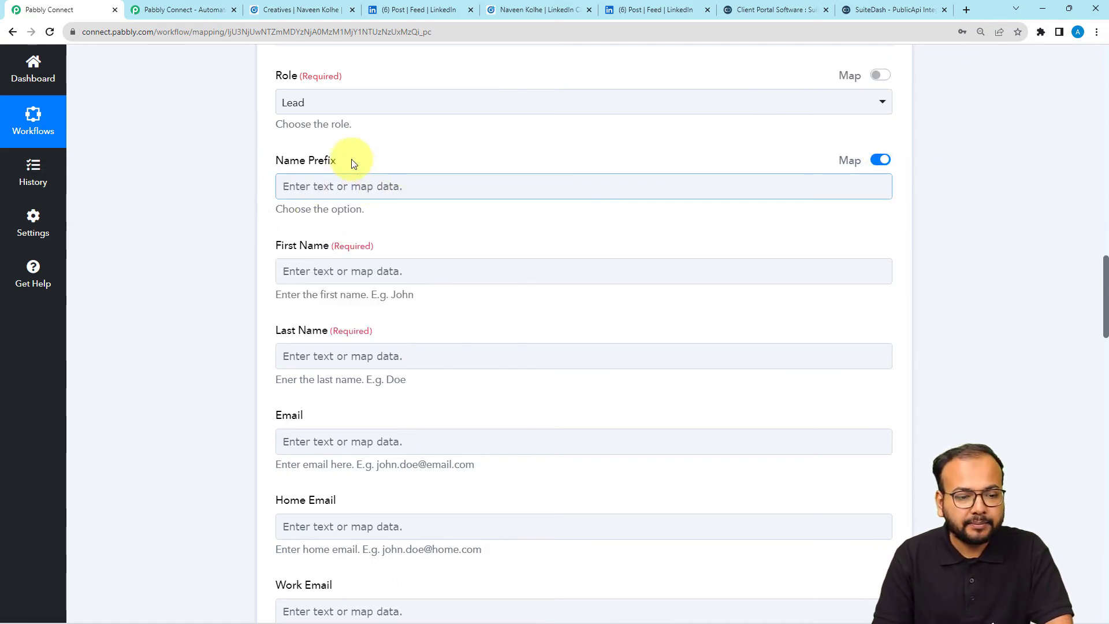
Examine the available SuiteDash contact fields and compare them with the lead answers in the LinkedIn trigger's response.
{"action": "scroll", "coordinate": [231, 234], "scroll_direction": "down", "scroll_amount": 1}
{"action": "scroll", "coordinate": [231, 234], "scroll_direction": "down", "scroll_amount": 1}
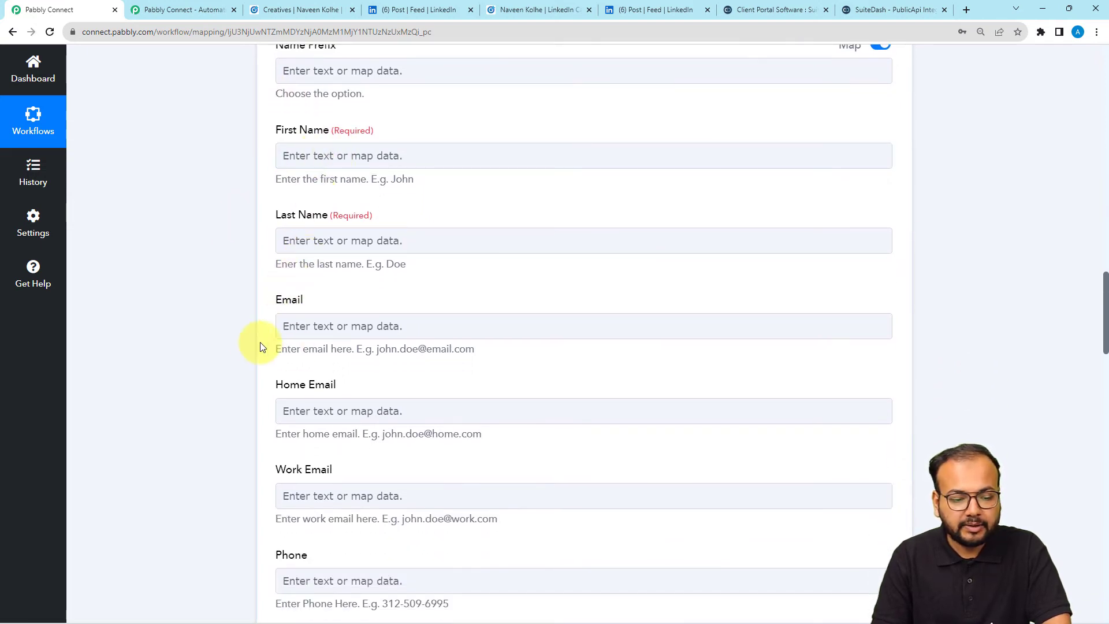
{"action": "scroll", "coordinate": [248, 341], "scroll_direction": "down", "scroll_amount": 8}
{"action": "scroll", "coordinate": [248, 338], "scroll_direction": "up", "scroll_amount": 15}
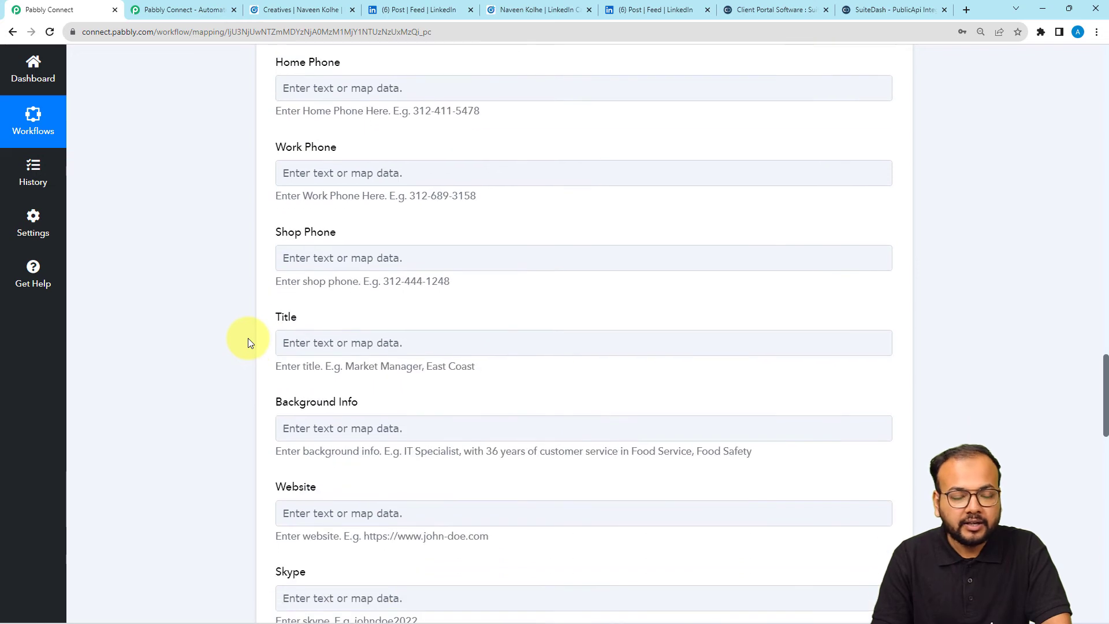
{"action": "scroll", "coordinate": [247, 337], "scroll_direction": "up", "scroll_amount": 12}
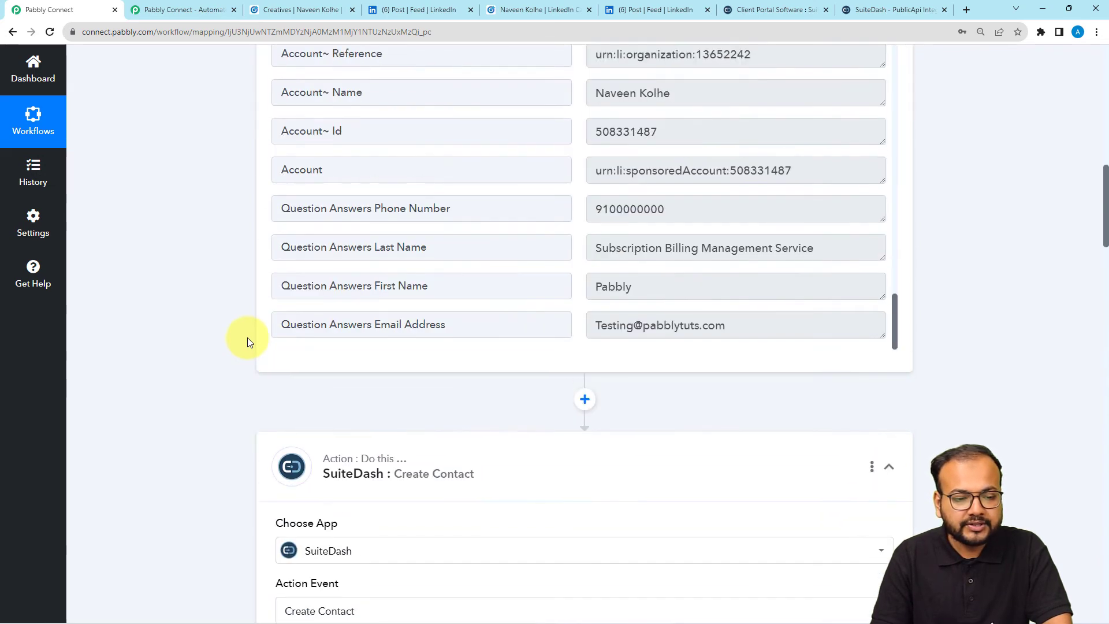
{"action": "scroll", "coordinate": [247, 339], "scroll_direction": "down", "scroll_amount": 4}
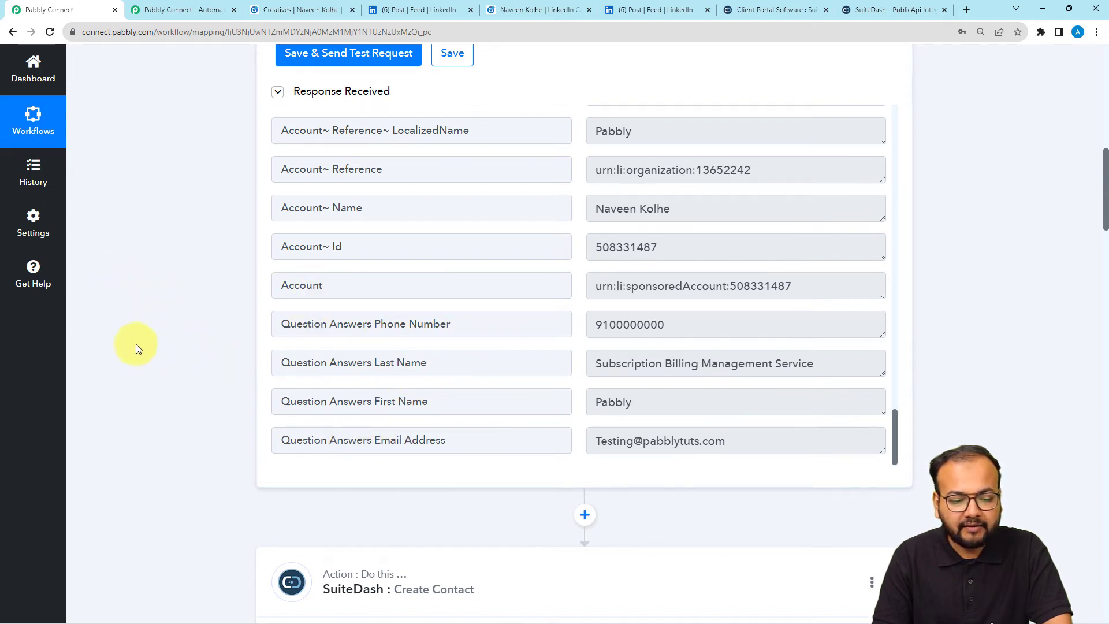
{"action": "scroll", "coordinate": [184, 397], "scroll_direction": "down", "scroll_amount": 14}
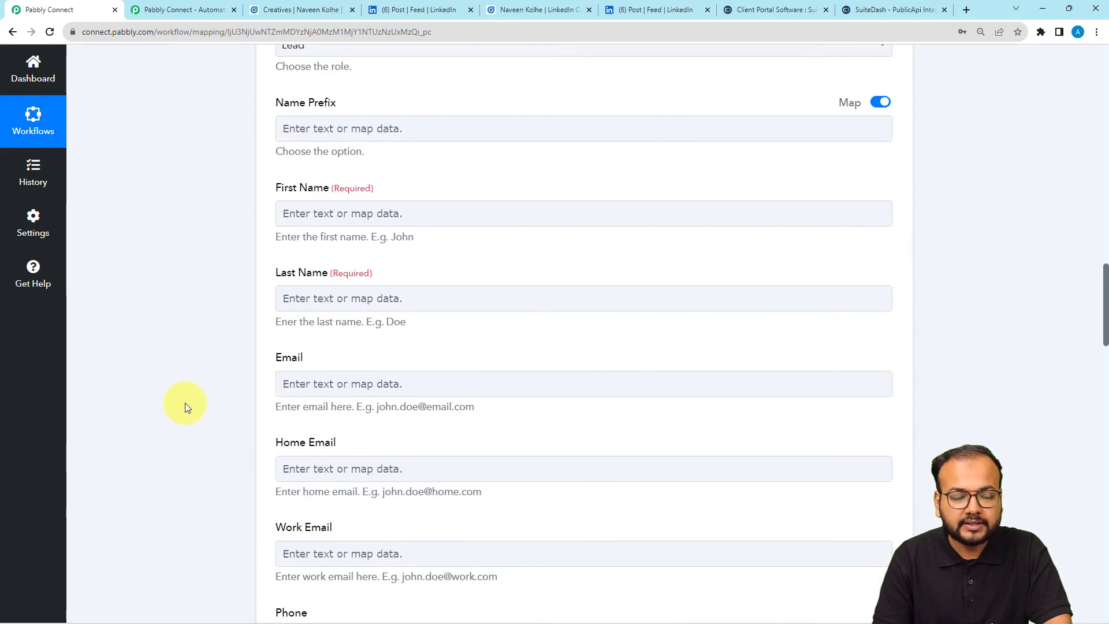
Map the contact's First Name to Question Answers First Name from the LinkedIn Lead Gen Forms response.
{"action": "left_click", "coordinate": [306, 219]}
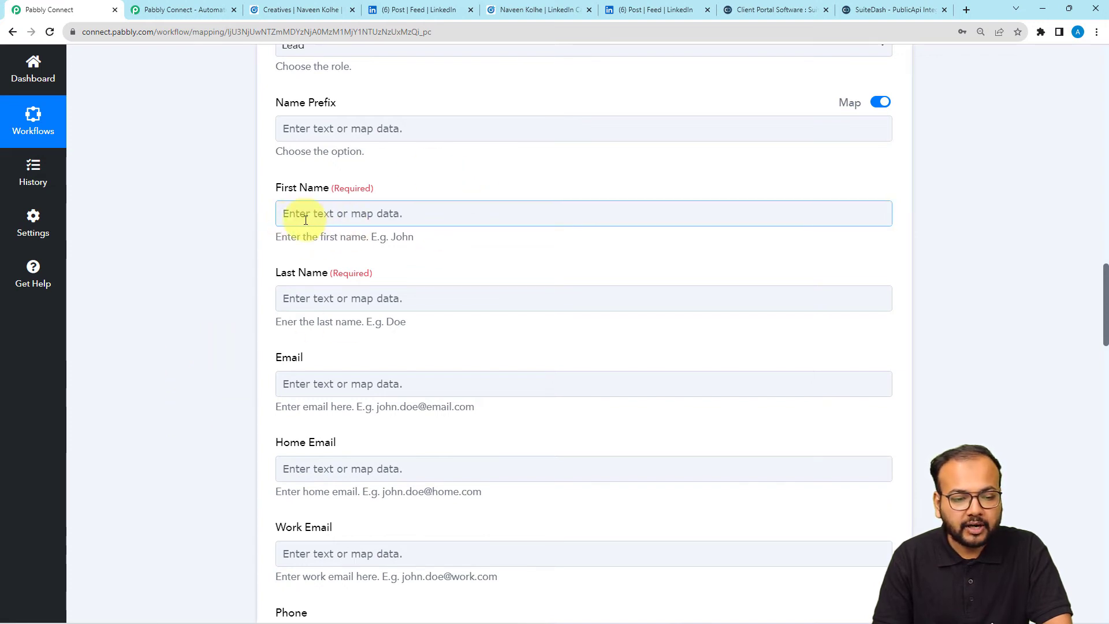
{"action": "left_click", "coordinate": [343, 218]}
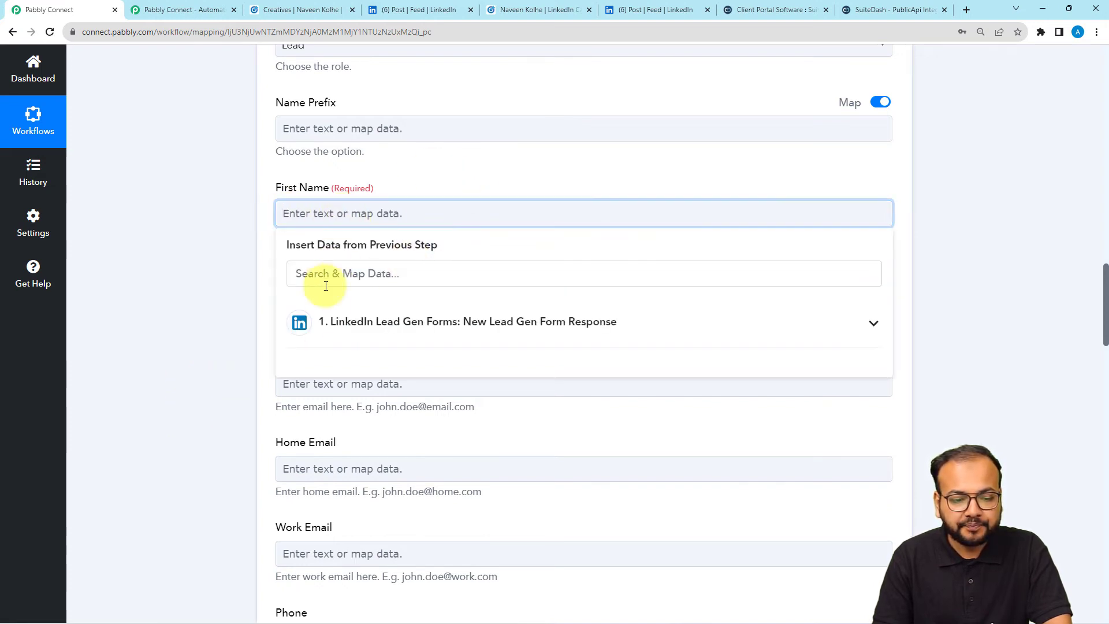
{"action": "left_click", "coordinate": [465, 328]}
{"action": "left_click_drag", "start_coordinate": [888, 334], "coordinate": [890, 579]}
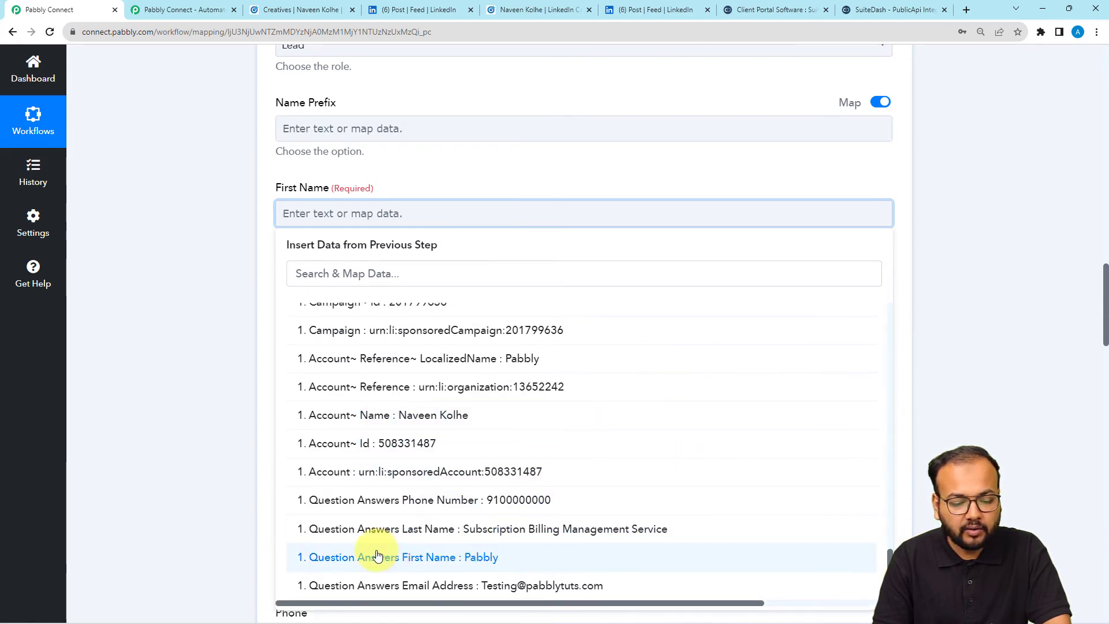
{"action": "left_click", "coordinate": [422, 560]}
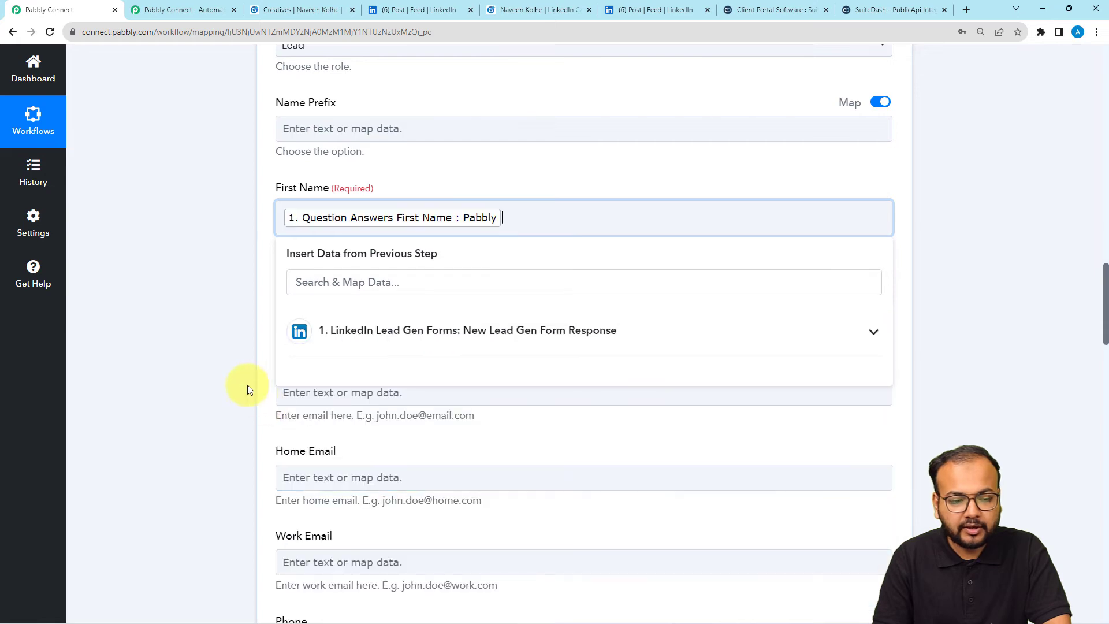
Map the contact's Last Name to Question Answers Last Name from the LinkedIn response.
{"action": "left_click", "coordinate": [308, 299]}
{"action": "scroll", "coordinate": [342, 290], "scroll_direction": "down", "scroll_amount": 3}
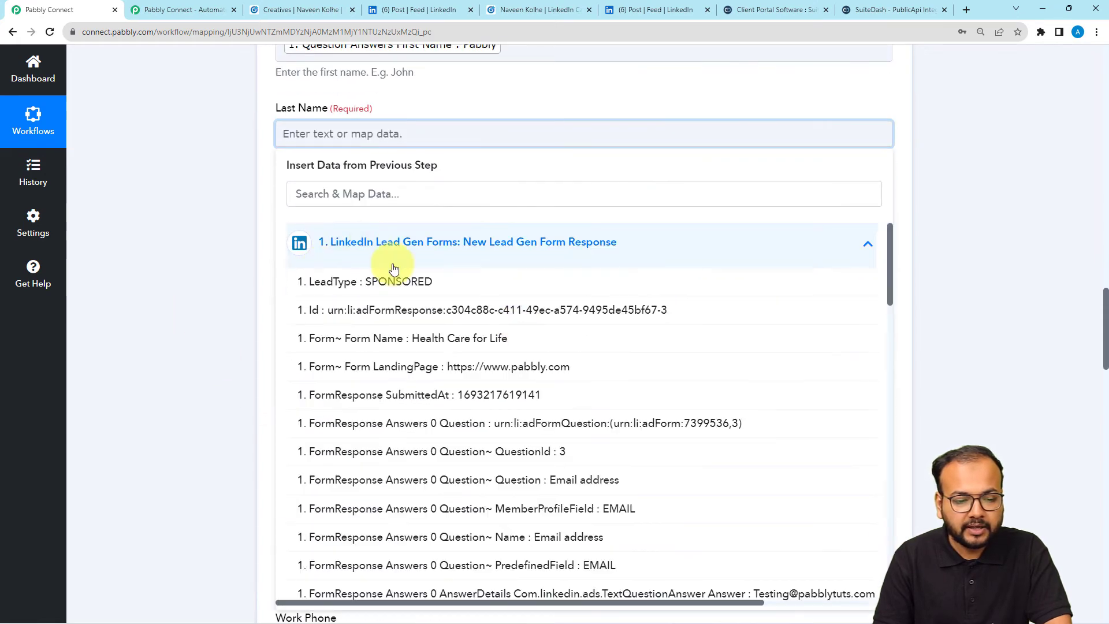
{"action": "left_click_drag", "start_coordinate": [891, 281], "coordinate": [891, 572]}
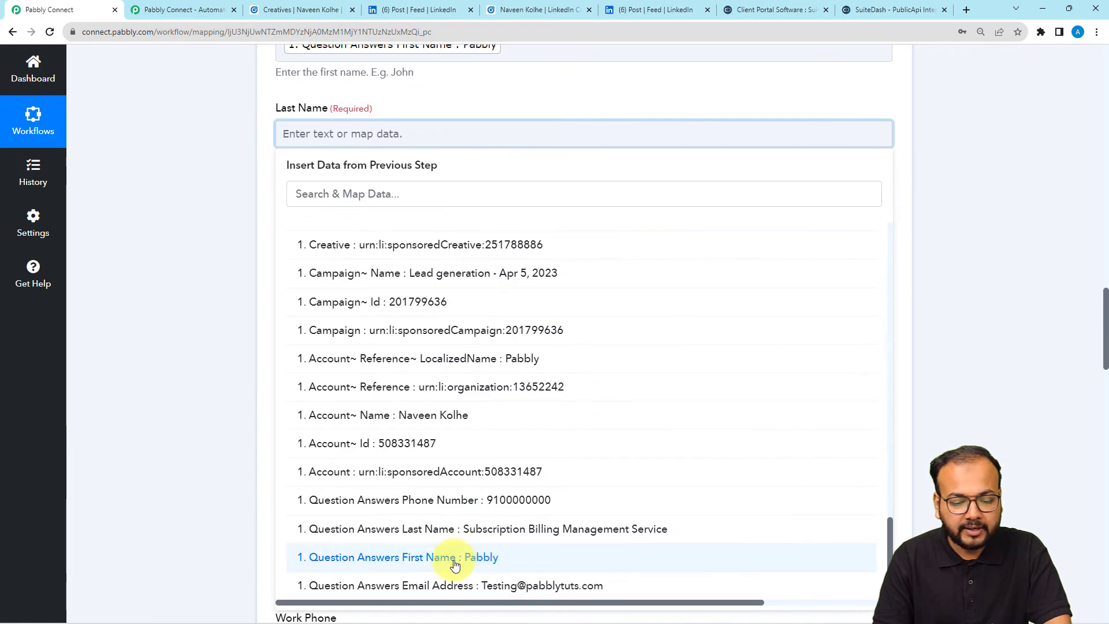
{"action": "left_click", "coordinate": [444, 530]}
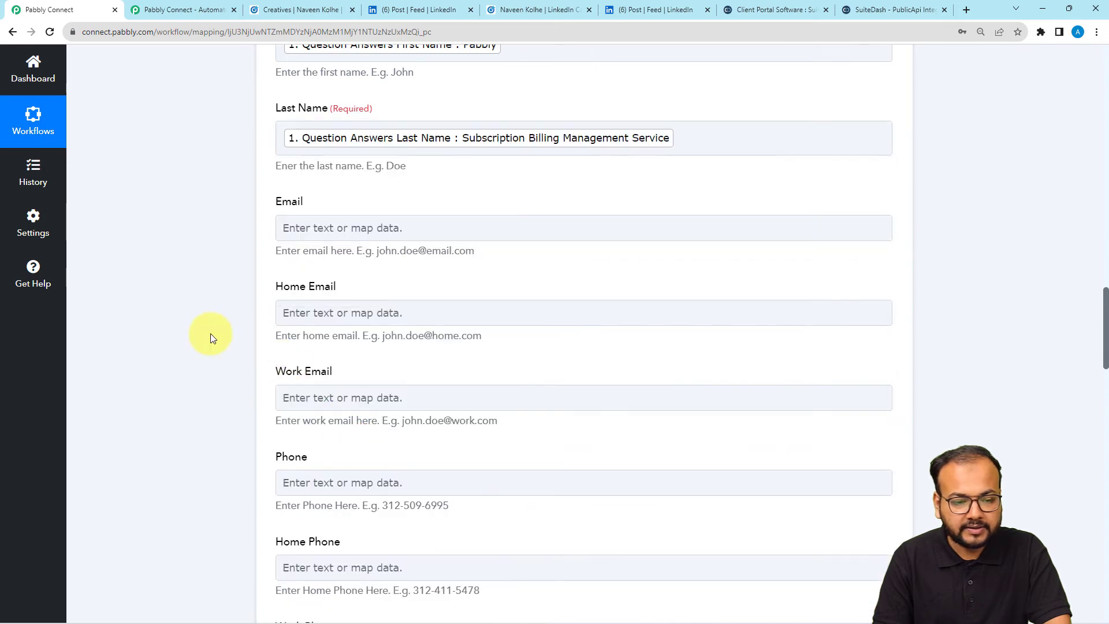
Map the contact's Email to Question Answers Email Address from the LinkedIn response.
{"action": "scroll", "coordinate": [211, 334], "scroll_direction": "down", "scroll_amount": 2}
{"action": "left_click", "coordinate": [404, 114]}
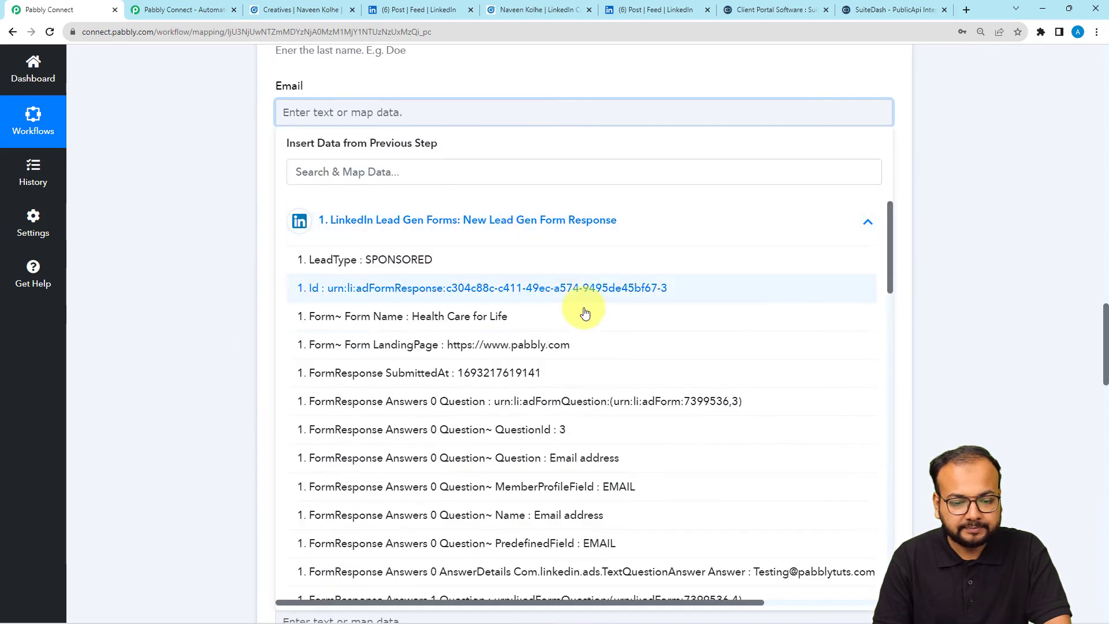
{"action": "left_click_drag", "start_coordinate": [890, 280], "coordinate": [892, 572]}
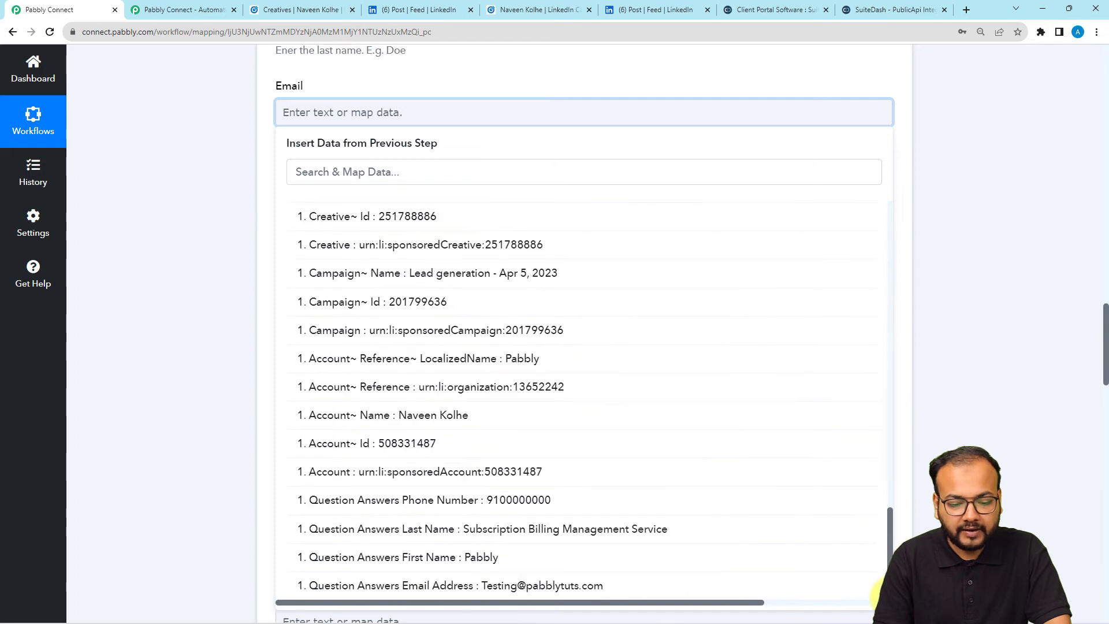
{"action": "left_click", "coordinate": [598, 574]}
Map the contact's Phone to Question Answers Phone Number from the LinkedIn response, leaving Home Email and Work Email empty.
{"action": "scroll", "coordinate": [179, 193], "scroll_direction": "down", "scroll_amount": 4}
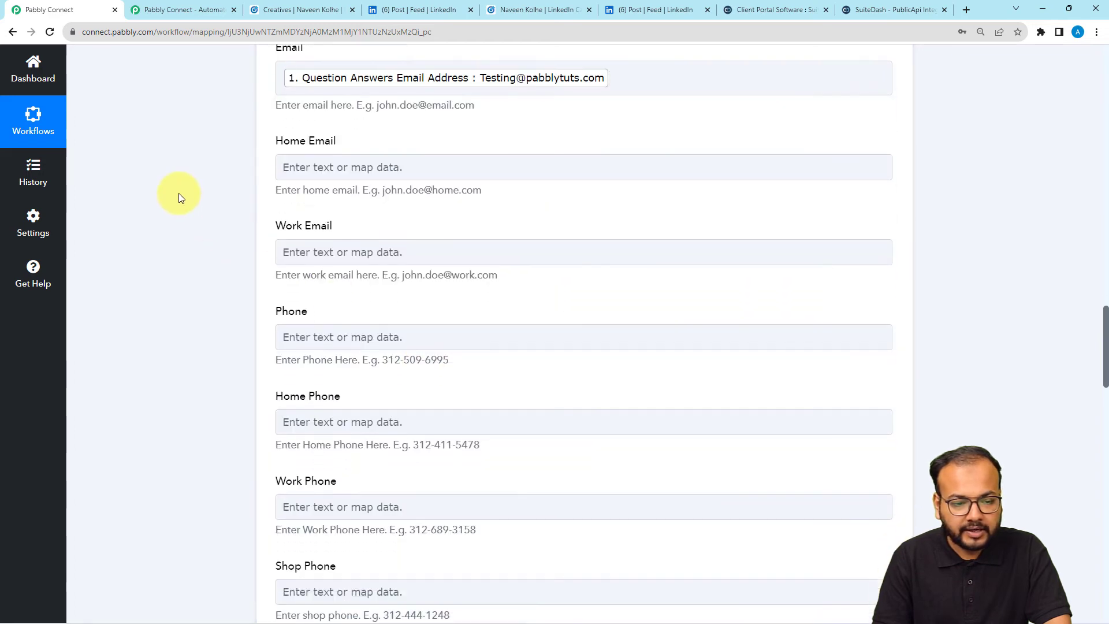
{"action": "left_click", "coordinate": [347, 154]}
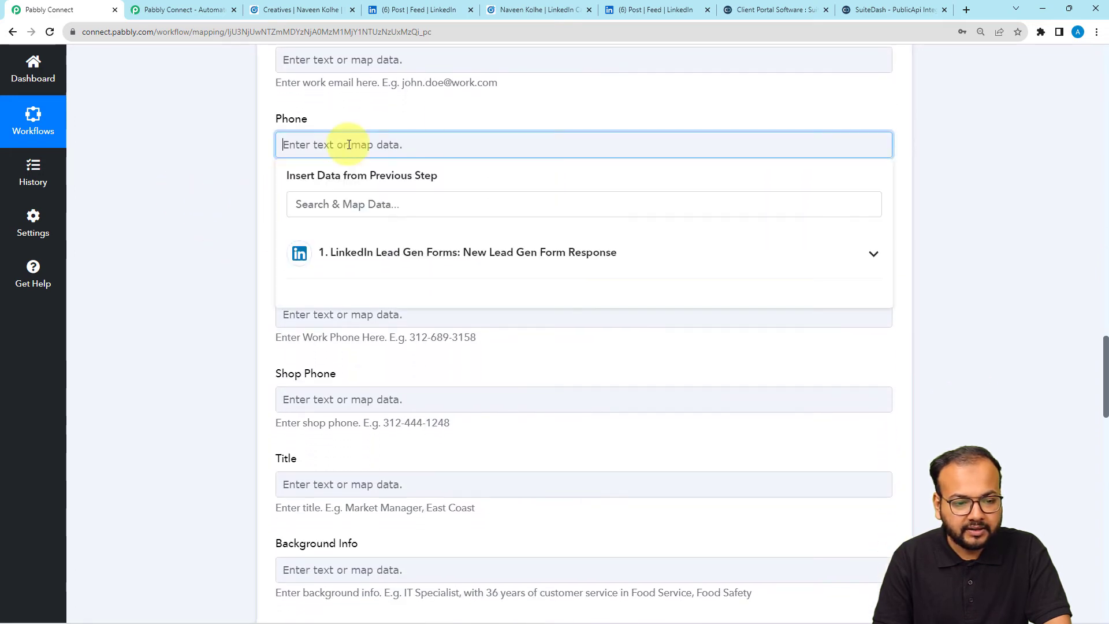
{"action": "left_click", "coordinate": [682, 267]}
{"action": "left_click_drag", "start_coordinate": [892, 302], "coordinate": [854, 601]}
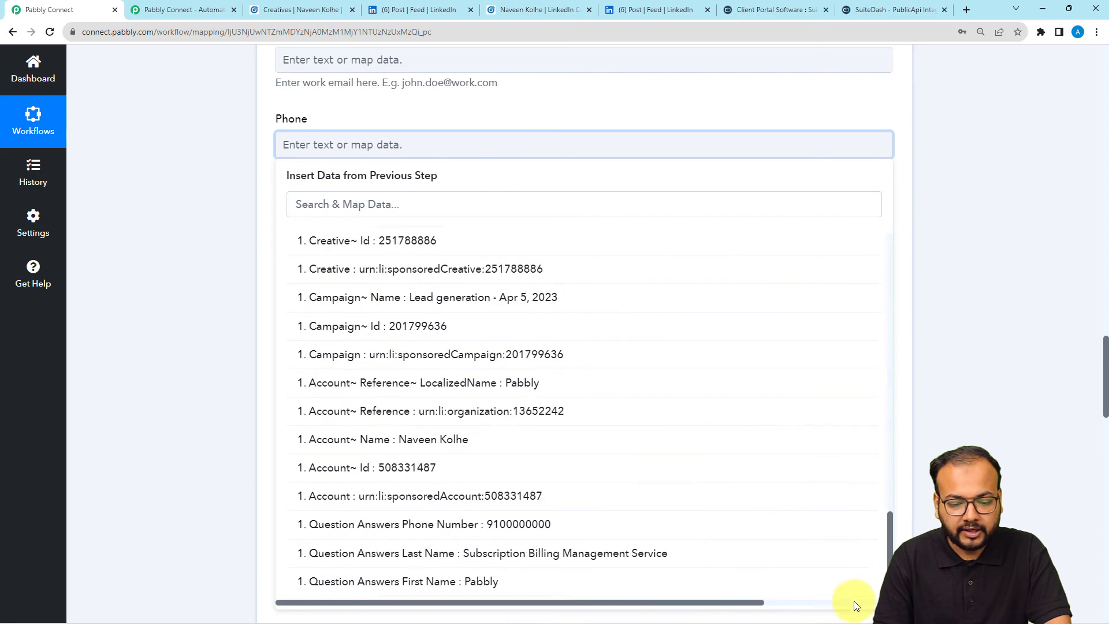
{"action": "left_click", "coordinate": [627, 501]}
{"action": "left_click", "coordinate": [127, 214]}
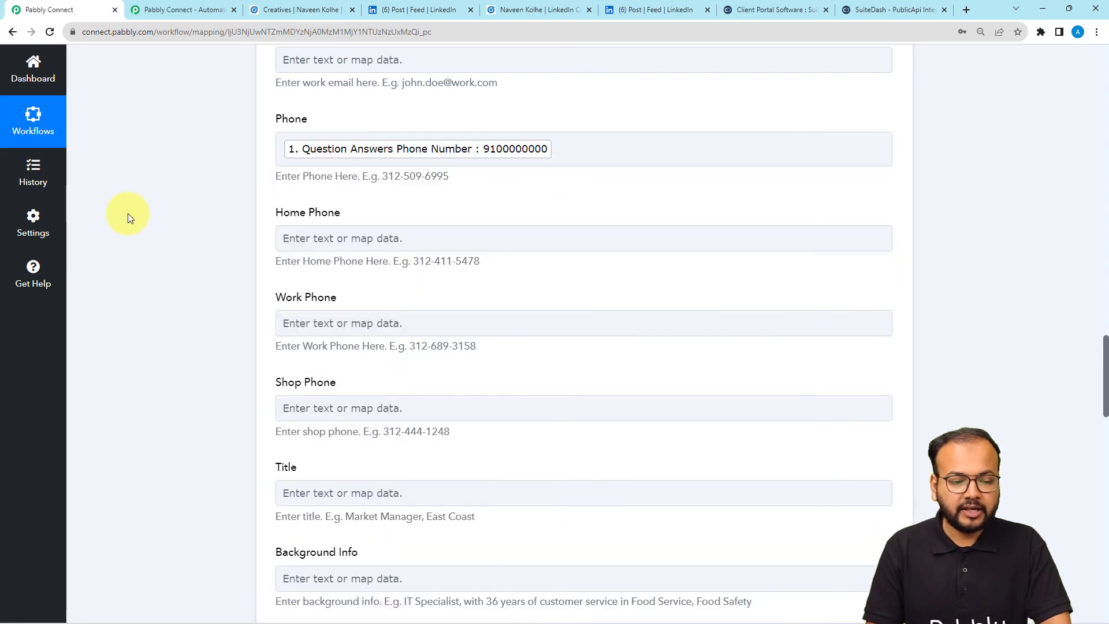
Review the remaining optional contact fields from Home Phone through Tags without filling them in.
{"action": "scroll", "coordinate": [127, 214], "scroll_direction": "down", "scroll_amount": 1}
{"action": "scroll", "coordinate": [127, 213], "scroll_direction": "down", "scroll_amount": 2}
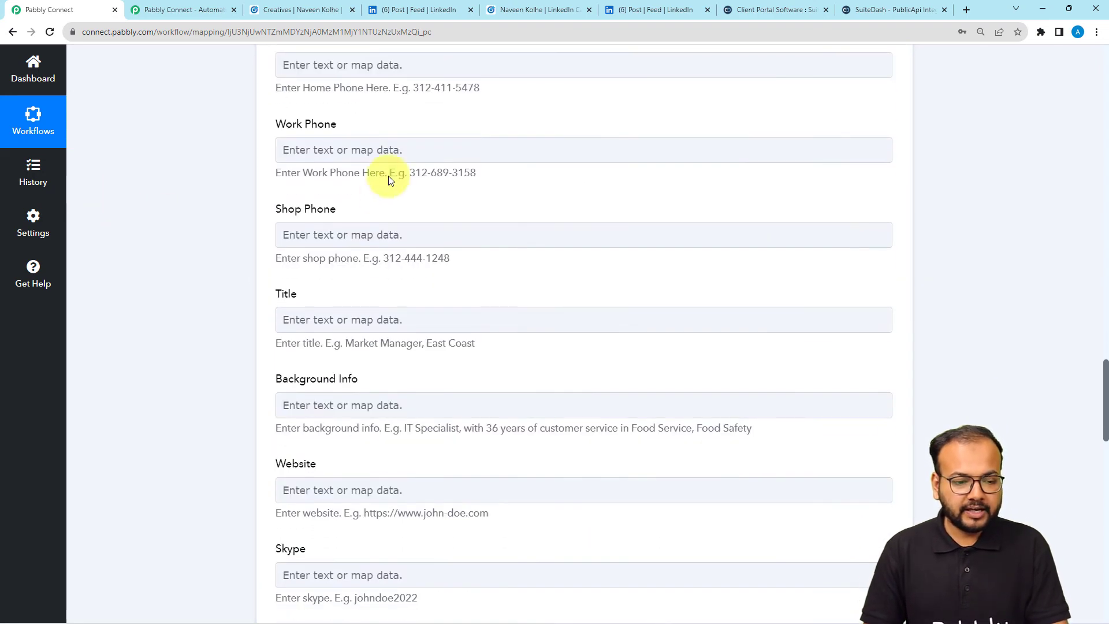
{"action": "scroll", "coordinate": [322, 302], "scroll_direction": "down", "scroll_amount": 8}
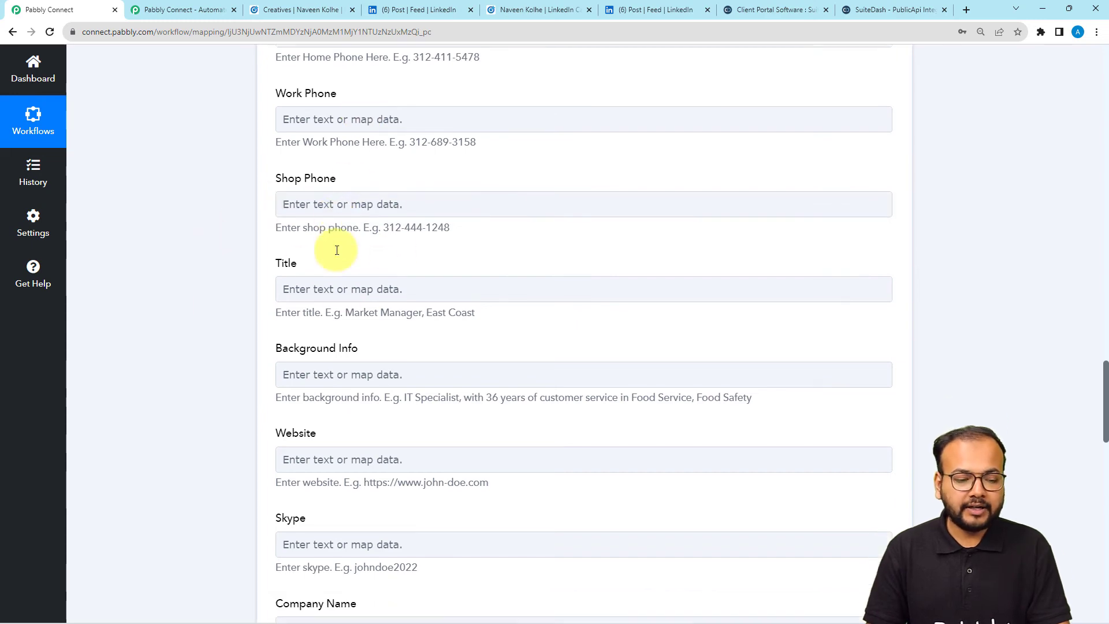
{"action": "scroll", "coordinate": [192, 275], "scroll_direction": "down", "scroll_amount": 7}
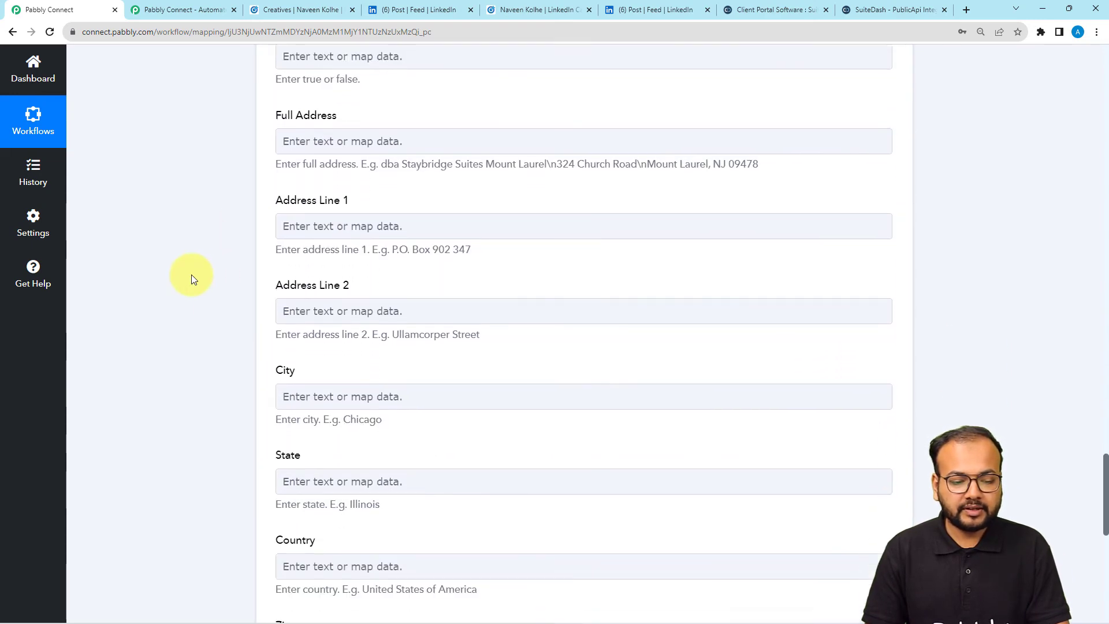
{"action": "scroll", "coordinate": [192, 275], "scroll_direction": "down", "scroll_amount": 6}
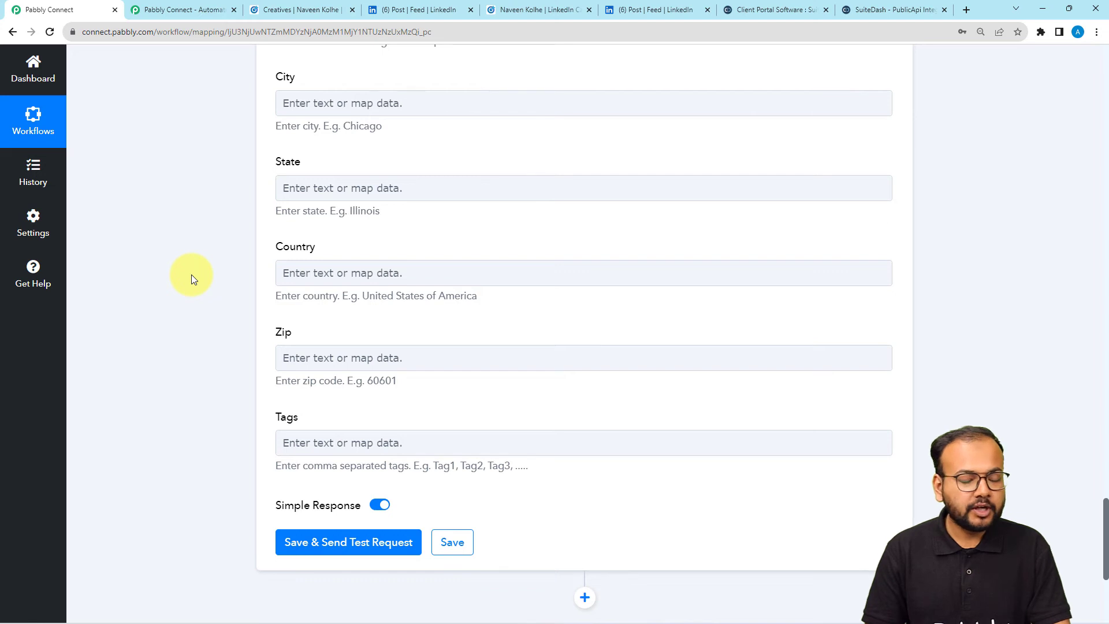
{"action": "scroll", "coordinate": [192, 275], "scroll_direction": "down", "scroll_amount": 2}
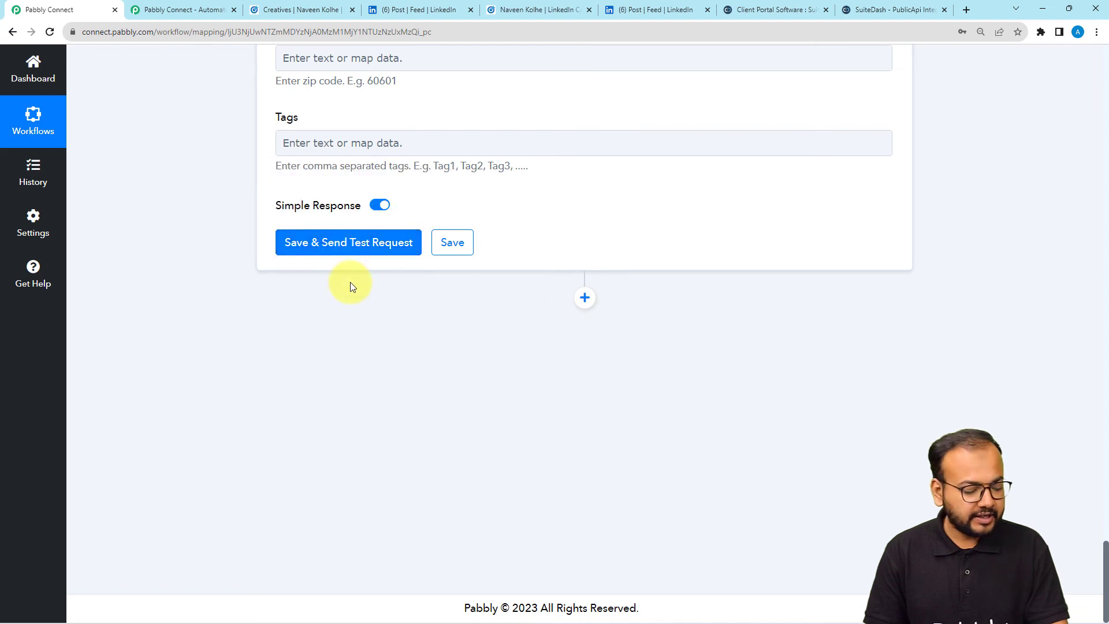
Switch to SuiteDash and view the existing contacts in the CRM contacts list.
{"action": "left_click", "coordinate": [892, 6]}
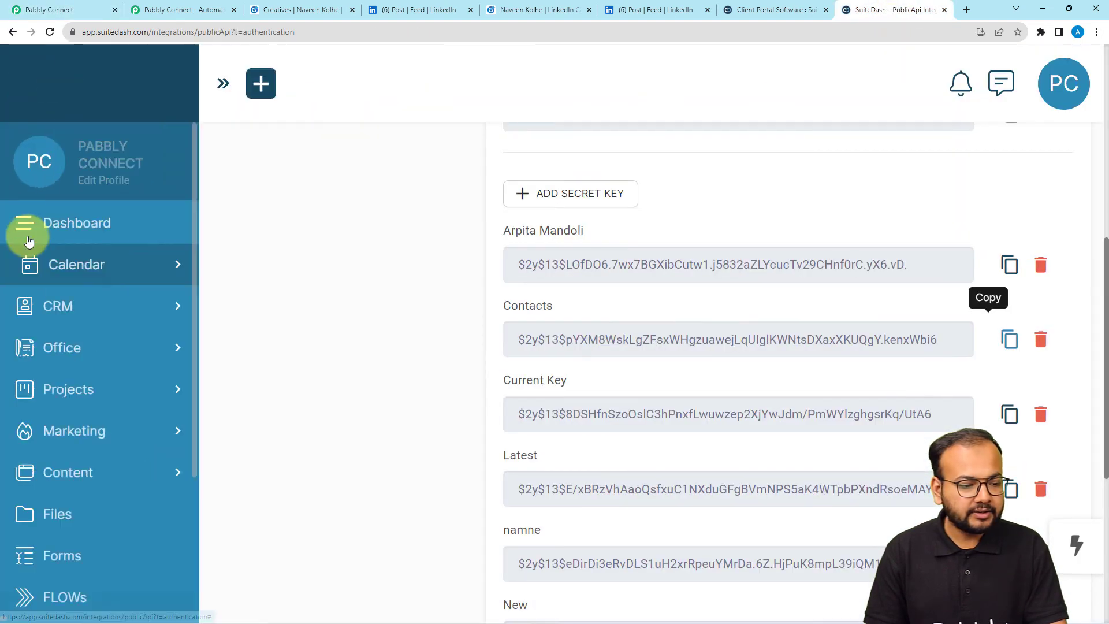
{"action": "left_click", "coordinate": [54, 307]}
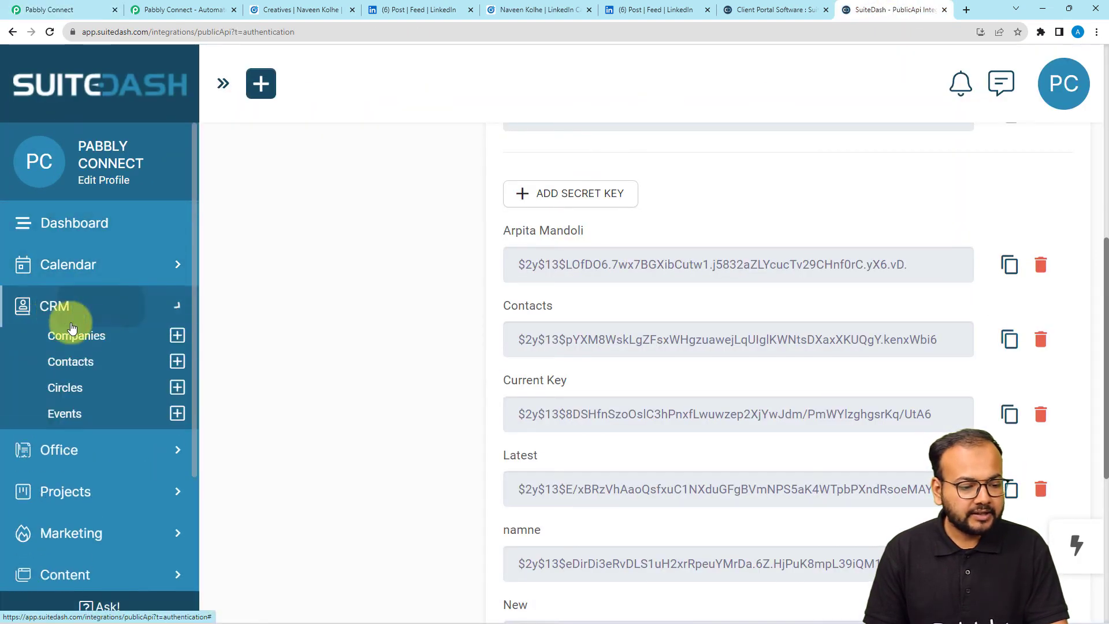
{"action": "left_click", "coordinate": [74, 360]}
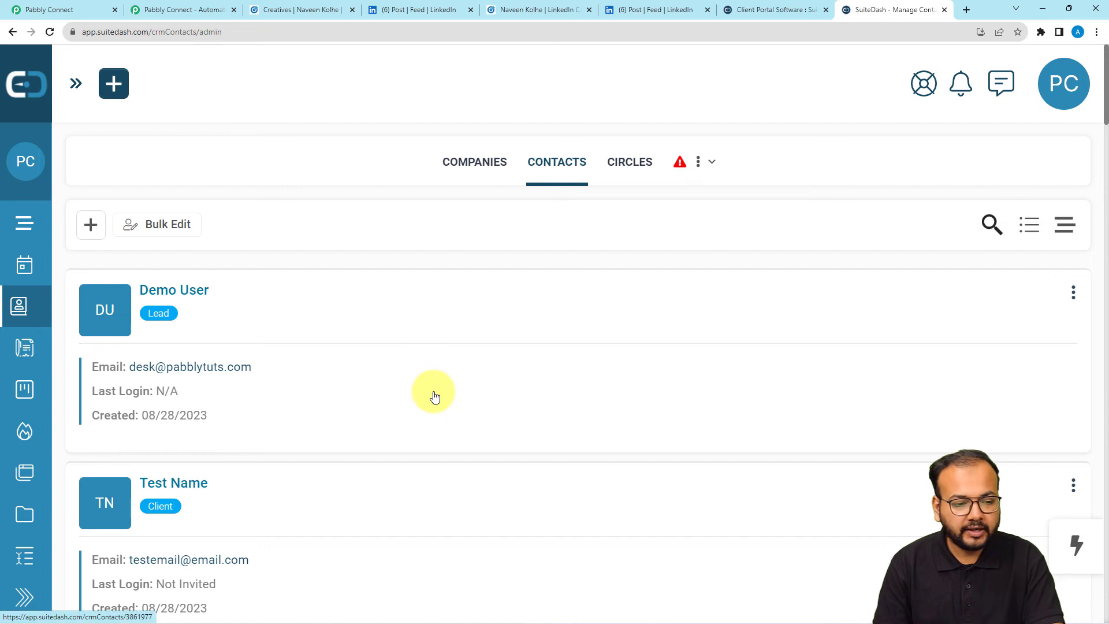
{"action": "scroll", "coordinate": [435, 397], "scroll_direction": "down", "scroll_amount": 2}
Switch to Pabbly Connect, save the Create Contact action with a test request, and view the received response.
{"action": "left_click", "coordinate": [71, 4]}
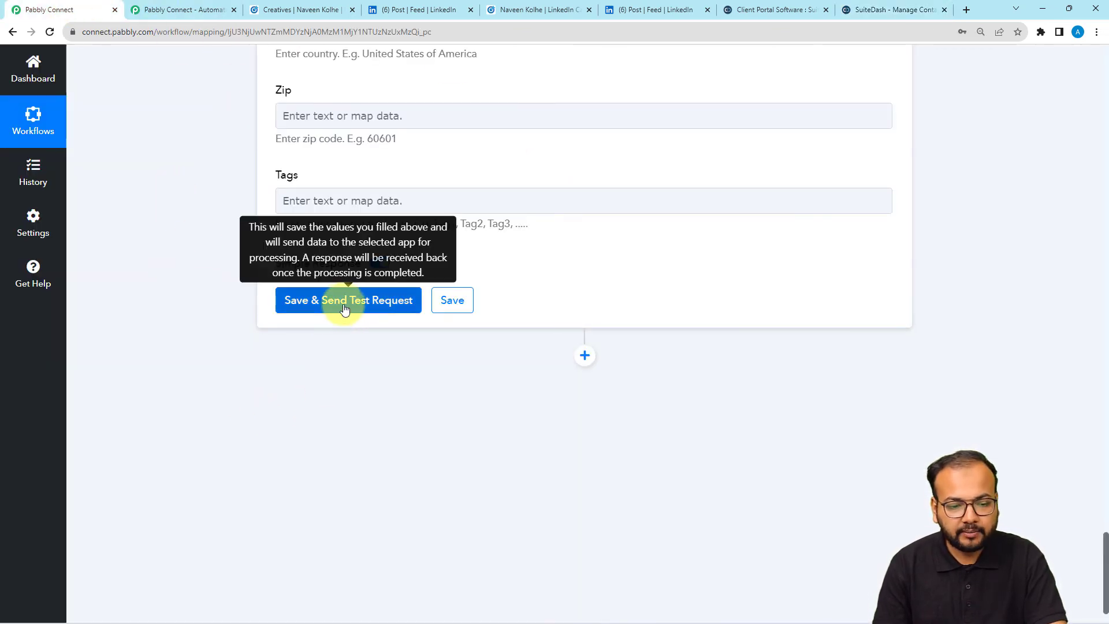
{"action": "left_click", "coordinate": [289, 294]}
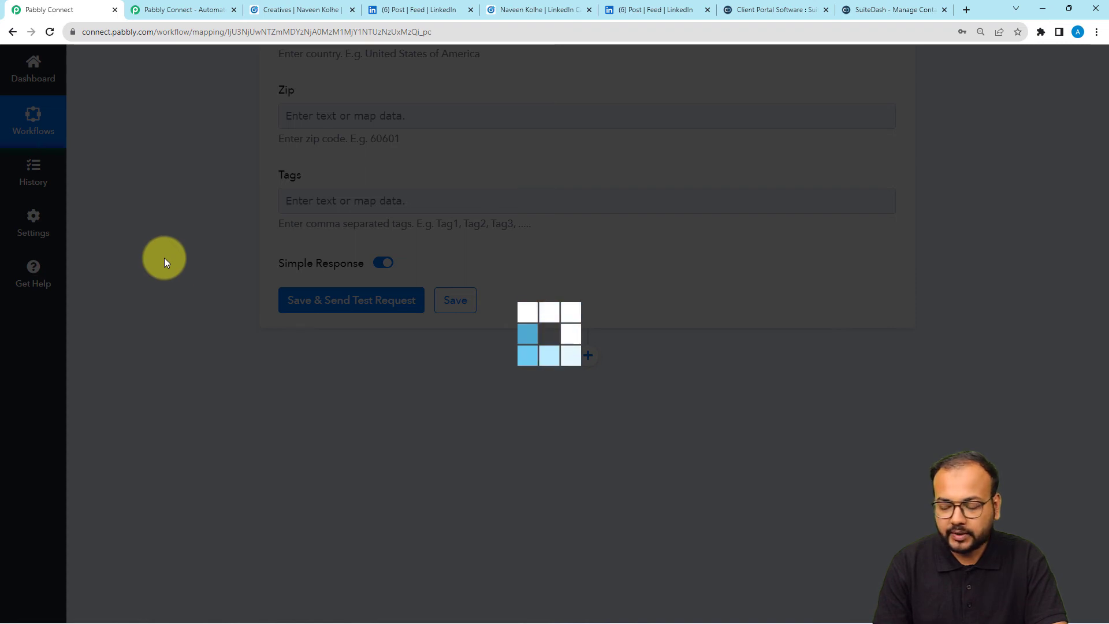
{"action": "scroll", "coordinate": [151, 348], "scroll_direction": "down", "scroll_amount": 3}
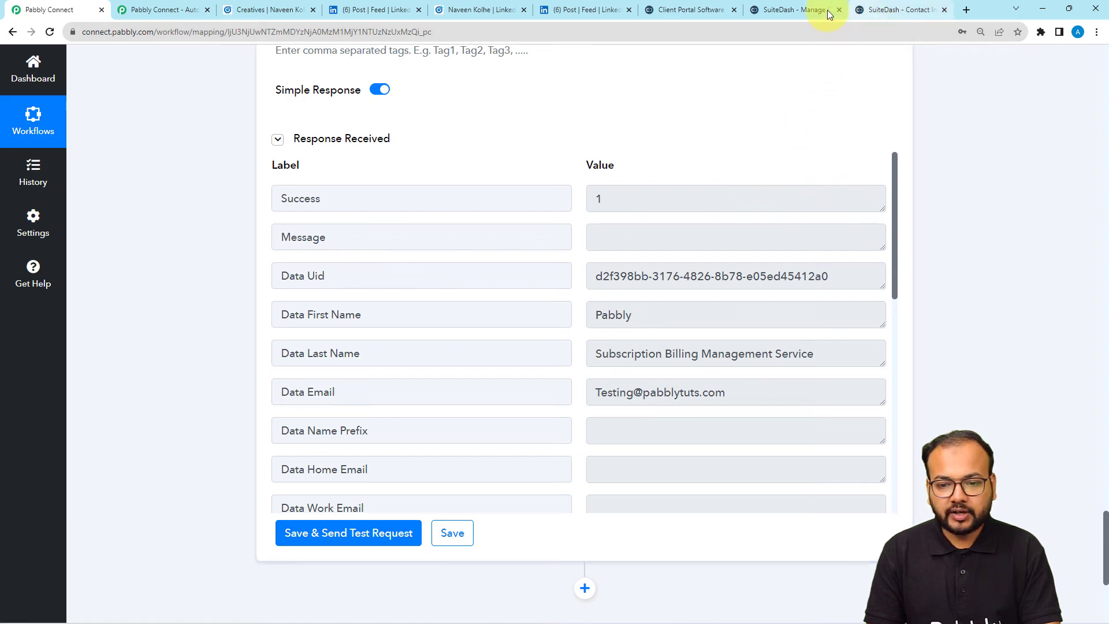
Check the newly created contact in SuiteDash against the Role, name, email and phone mappings in Pabbly Connect.
{"action": "left_click", "coordinate": [867, 10]}
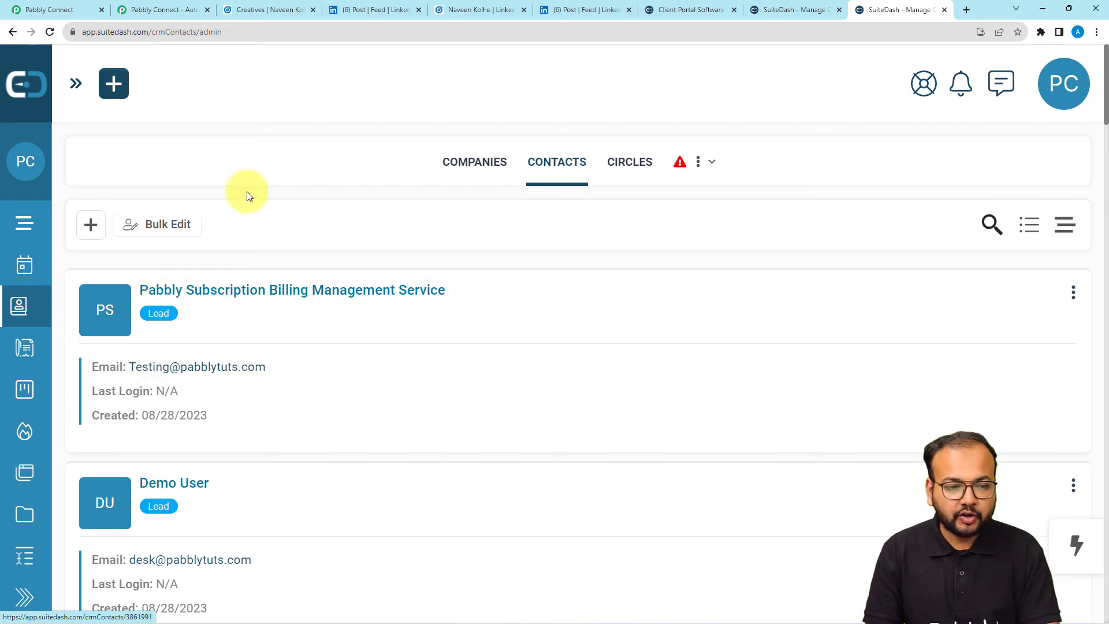
{"action": "left_click", "coordinate": [52, 9]}
{"action": "scroll", "coordinate": [155, 199], "scroll_direction": "up", "scroll_amount": 4}
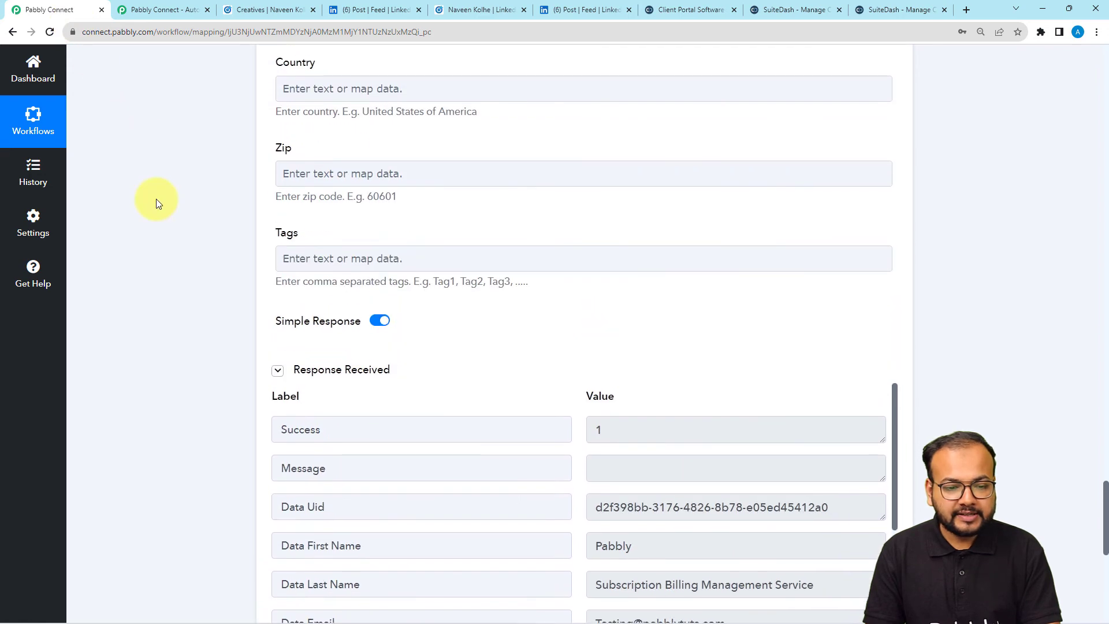
{"action": "scroll", "coordinate": [156, 199], "scroll_direction": "up", "scroll_amount": 8}
{"action": "middle_click", "coordinate": [156, 198]}
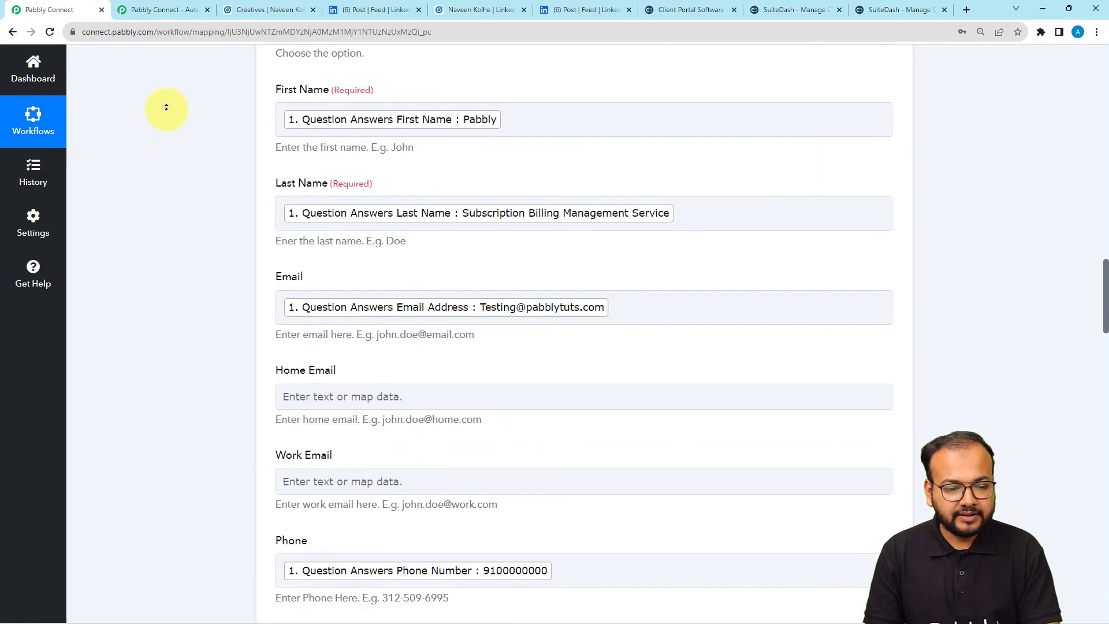
{"action": "middle_click", "coordinate": [166, 108]}
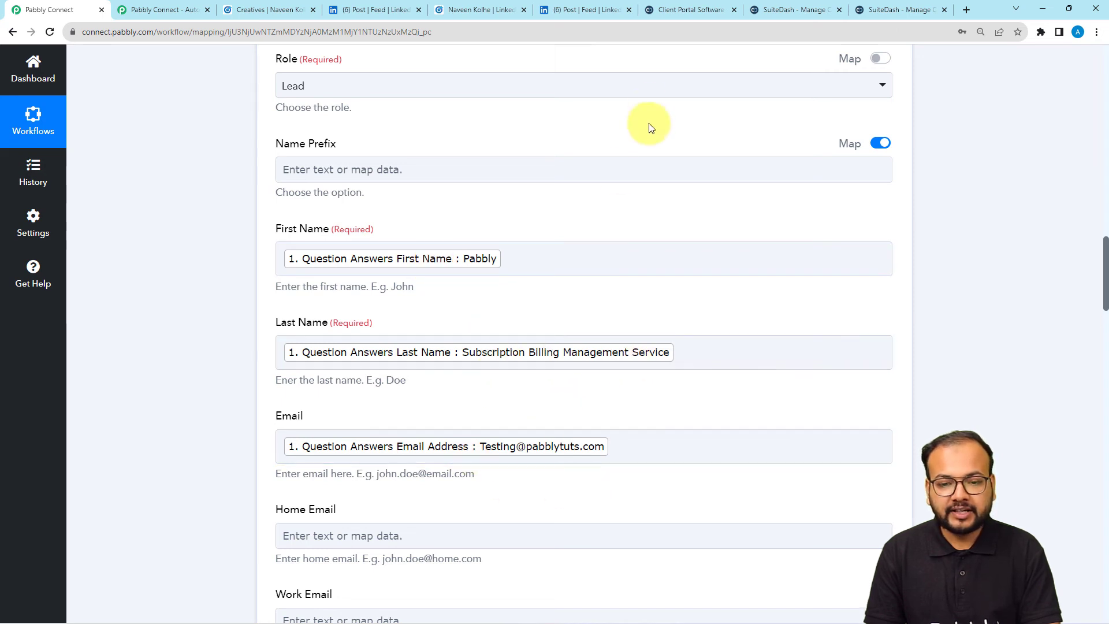
{"action": "left_click", "coordinate": [881, 9]}
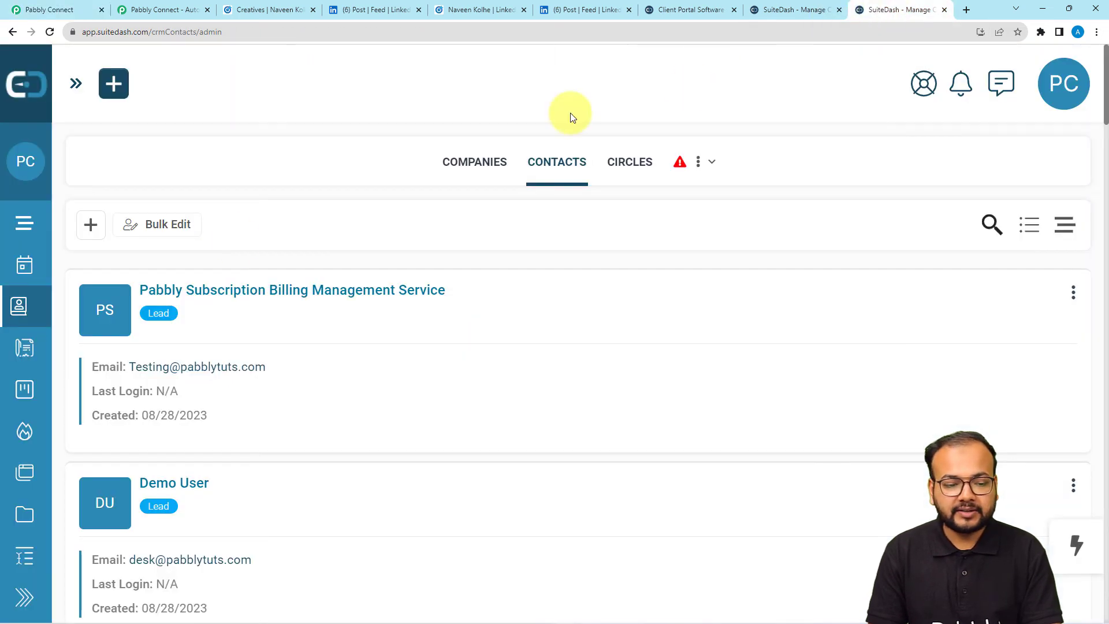
Switch to Pabbly Connect and collapse both the LinkedIn Lead Gen Forms trigger and the SuiteDash Create Contact action.
{"action": "left_click", "coordinate": [50, 8]}
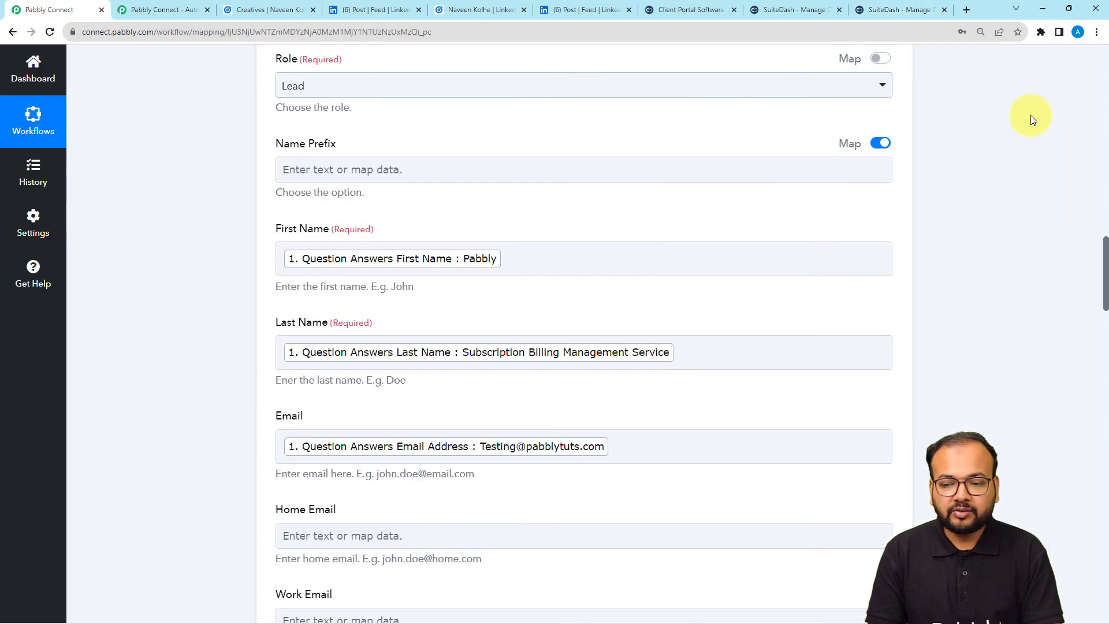
{"action": "left_click", "coordinate": [1107, 85]}
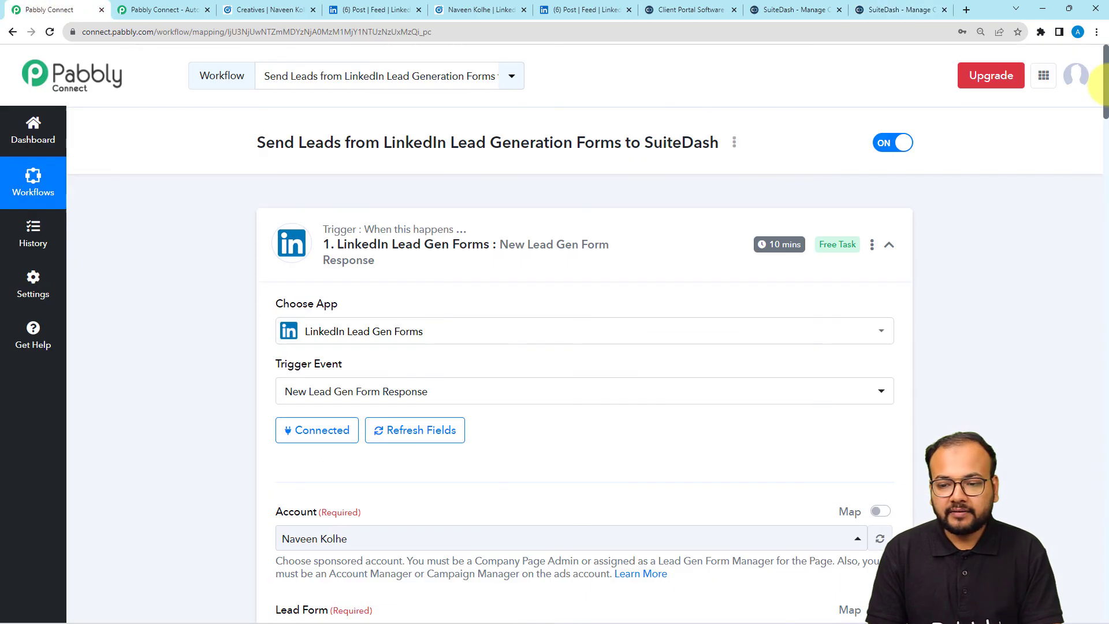
{"action": "left_click", "coordinate": [894, 246]}
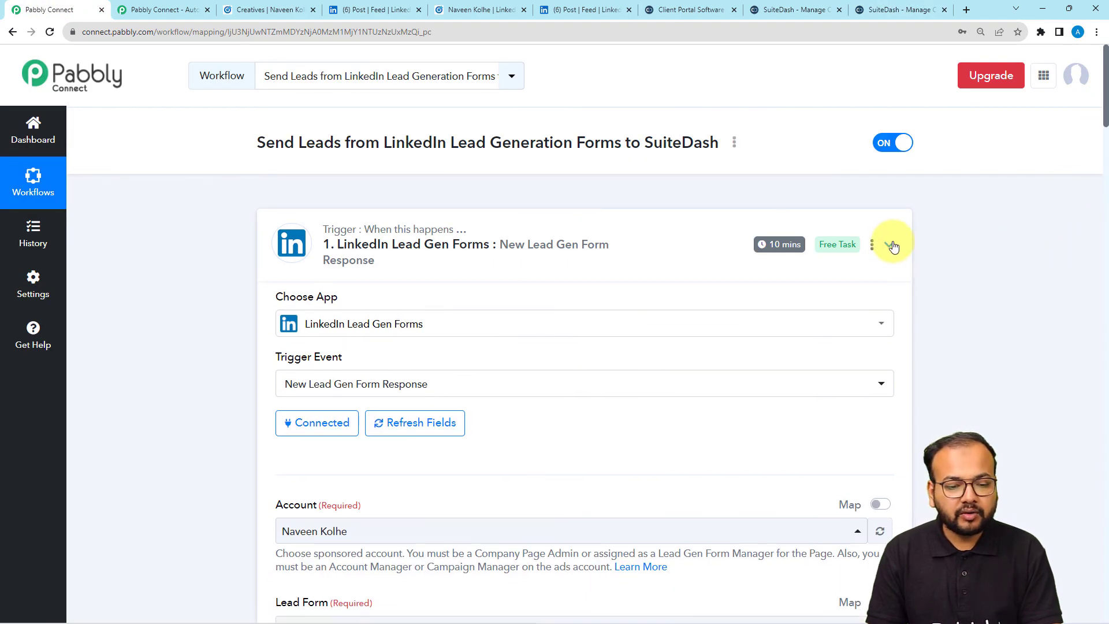
{"action": "left_click", "coordinate": [884, 377]}
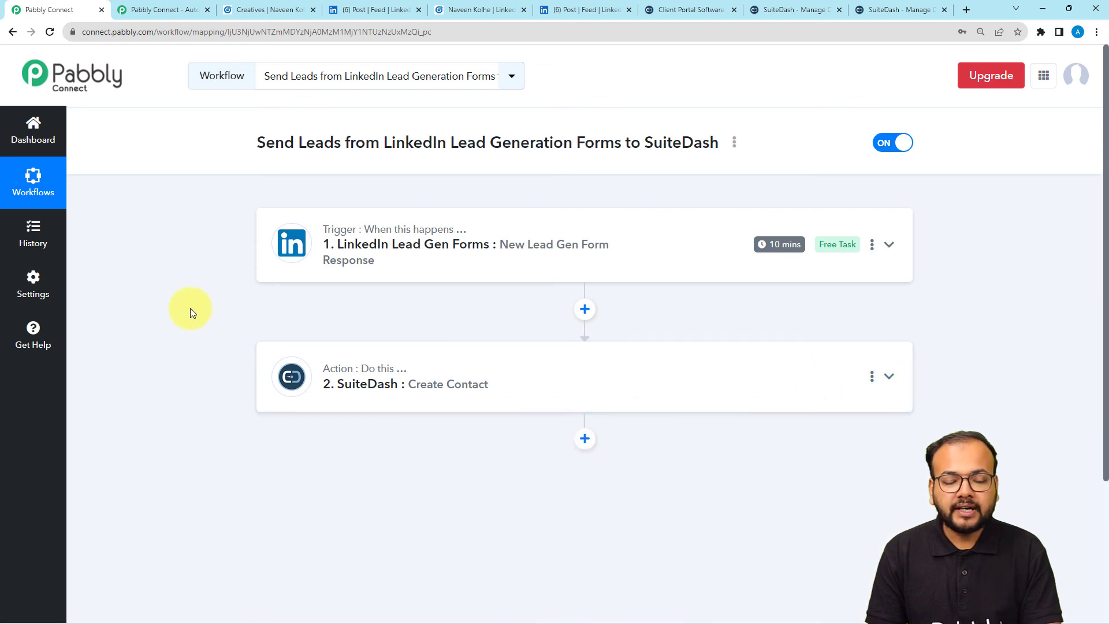